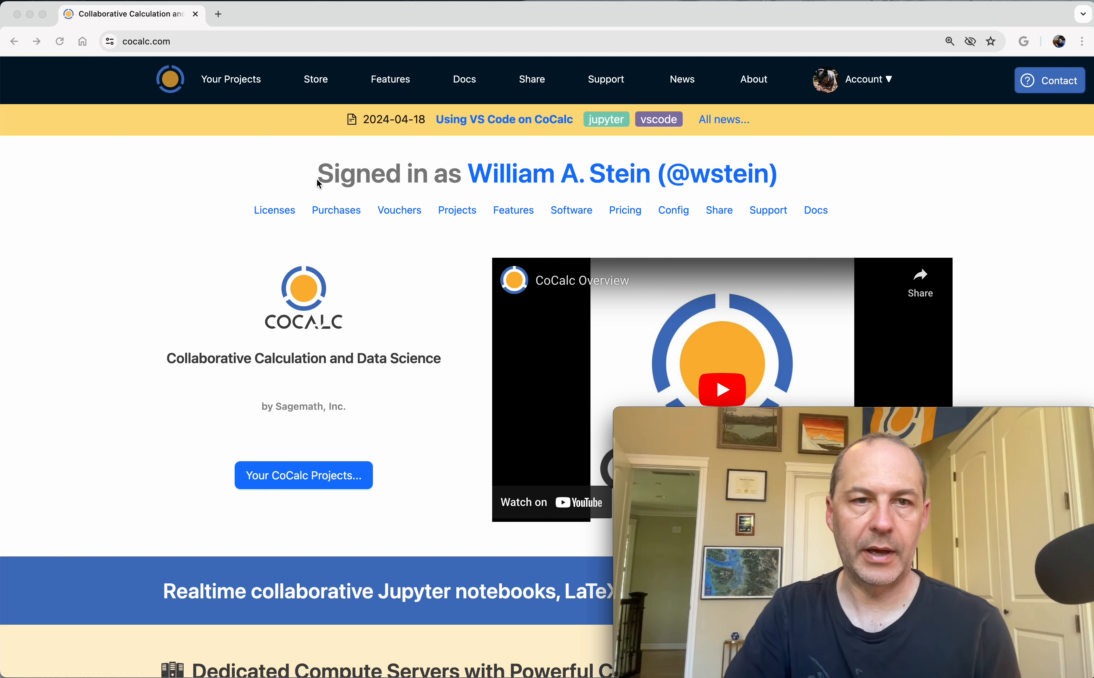
Step: Open the Demo project from the CoCalc projects list
{"action": "left_click", "coordinate": [224, 100]}
{"action": "left_click", "coordinate": [226, 89]}
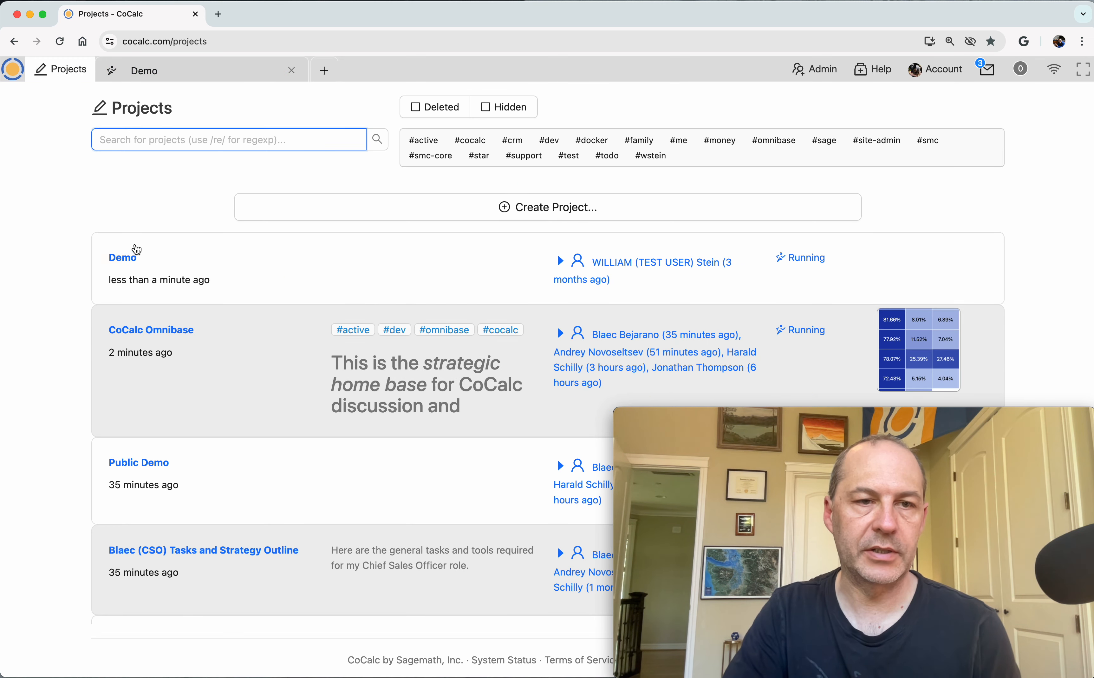
{"action": "left_click", "coordinate": [135, 263]}
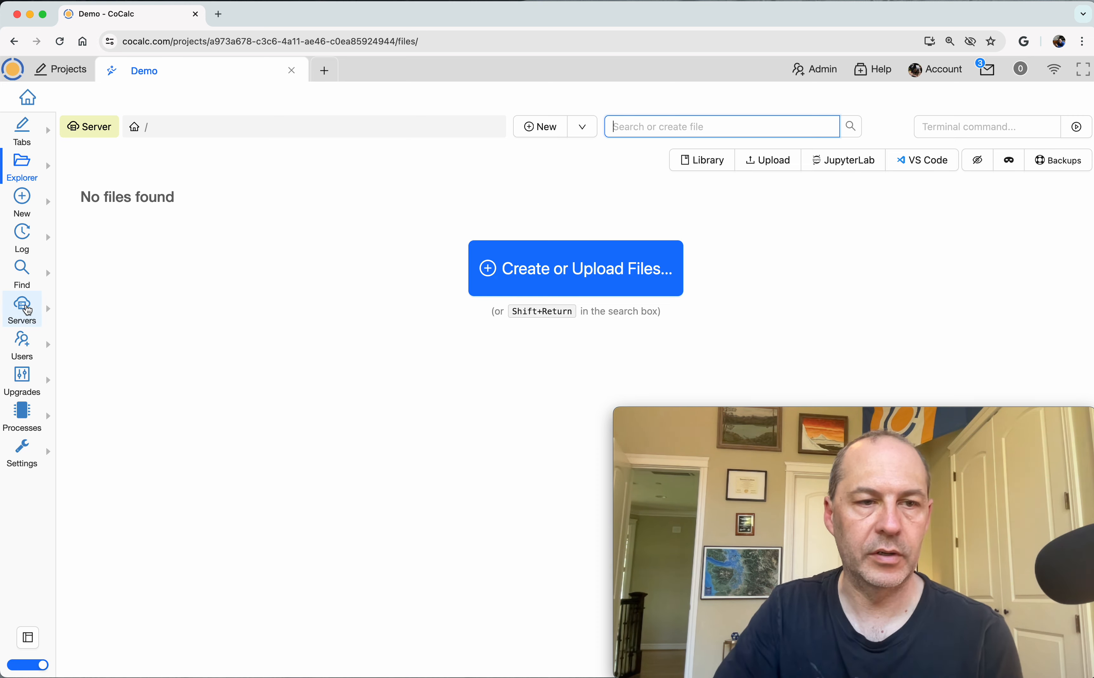
Step: Launch RStudio Server from the Demo project's notebook and code editing servers
{"action": "left_click", "coordinate": [28, 310]}
{"action": "scroll", "coordinate": [86, 380], "scroll_direction": "down", "scroll_amount": 3}
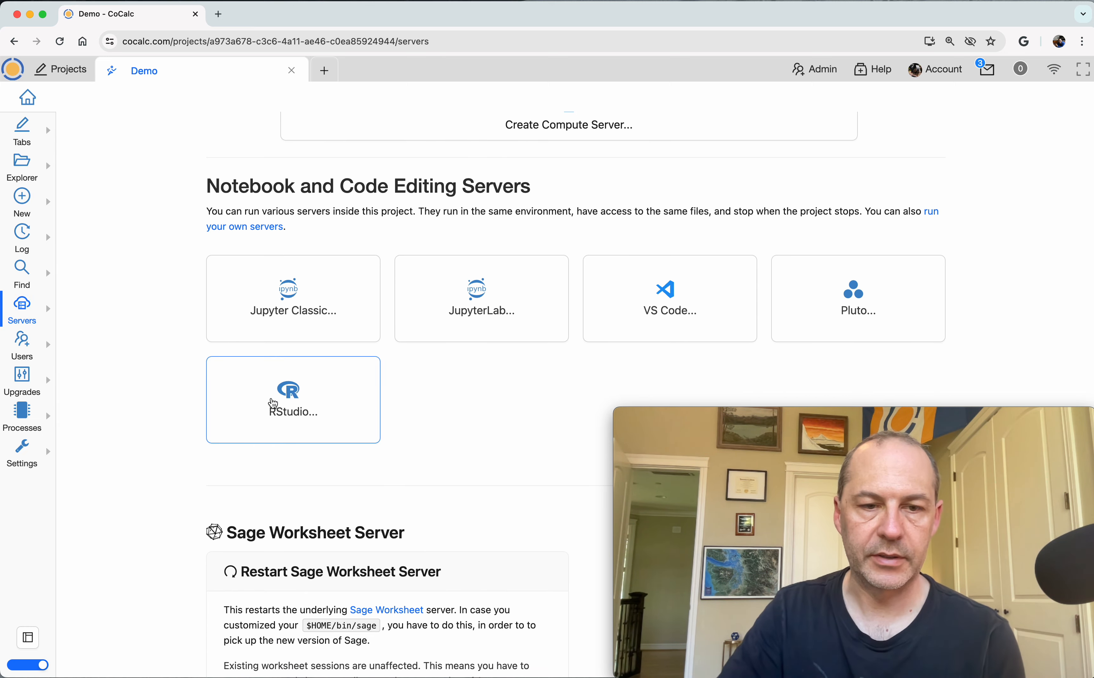
{"action": "left_click", "coordinate": [273, 404]}
{"action": "scroll", "coordinate": [324, 382], "scroll_direction": "down", "scroll_amount": 3}
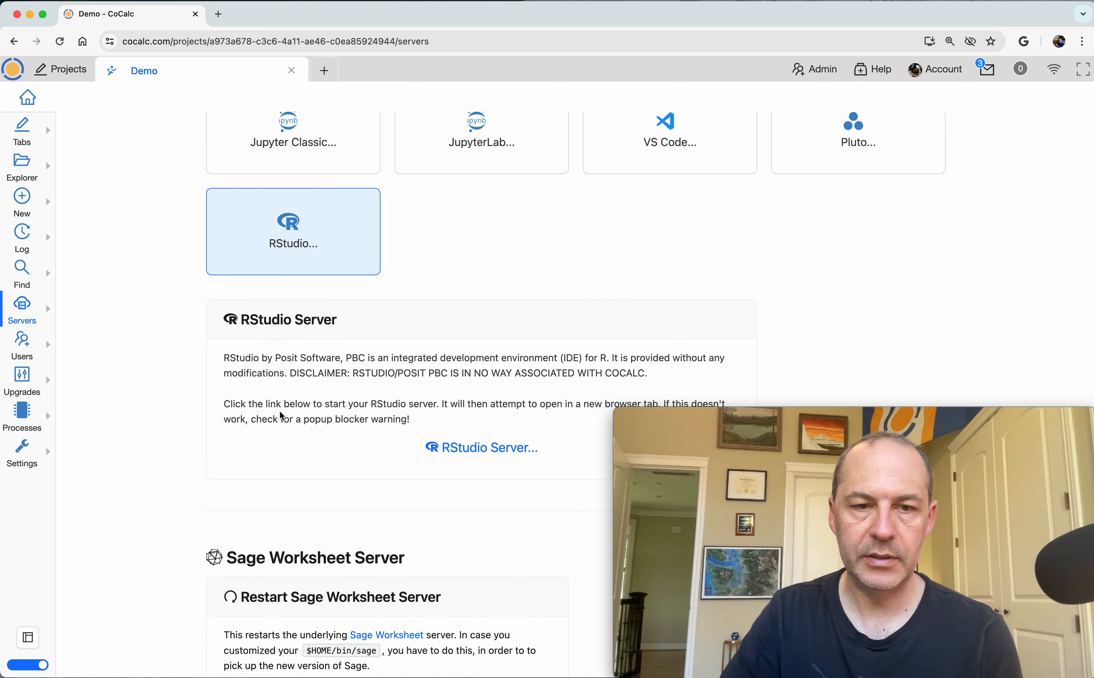
{"action": "scroll", "coordinate": [281, 416], "scroll_direction": "down", "scroll_amount": 1}
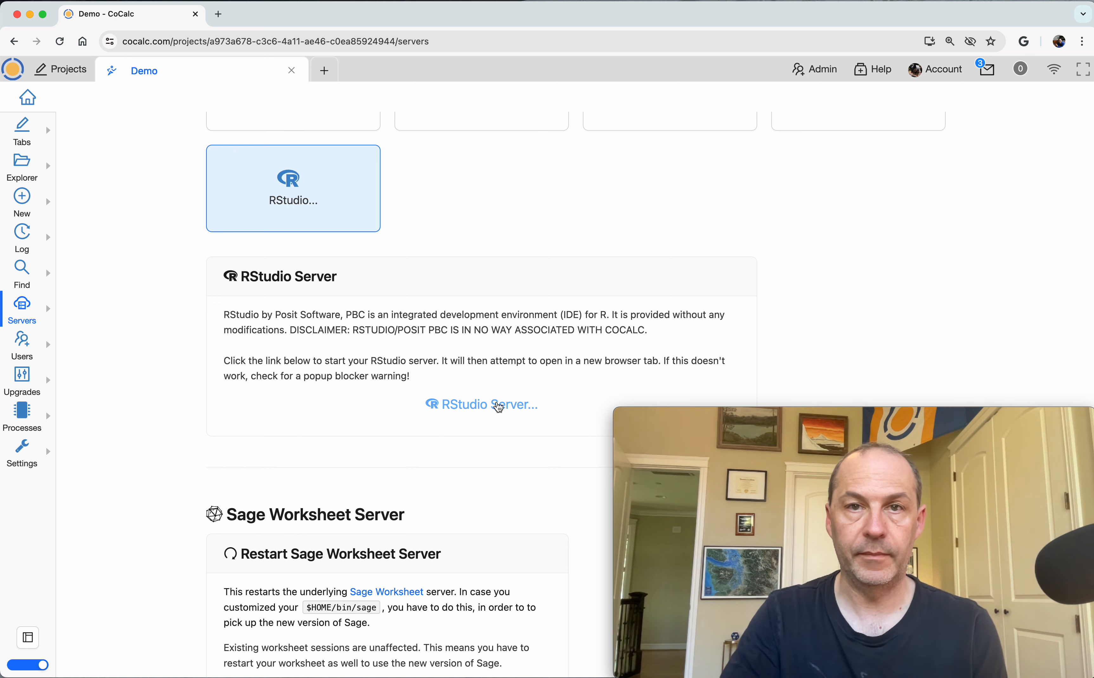
{"action": "left_click", "coordinate": [498, 405]}
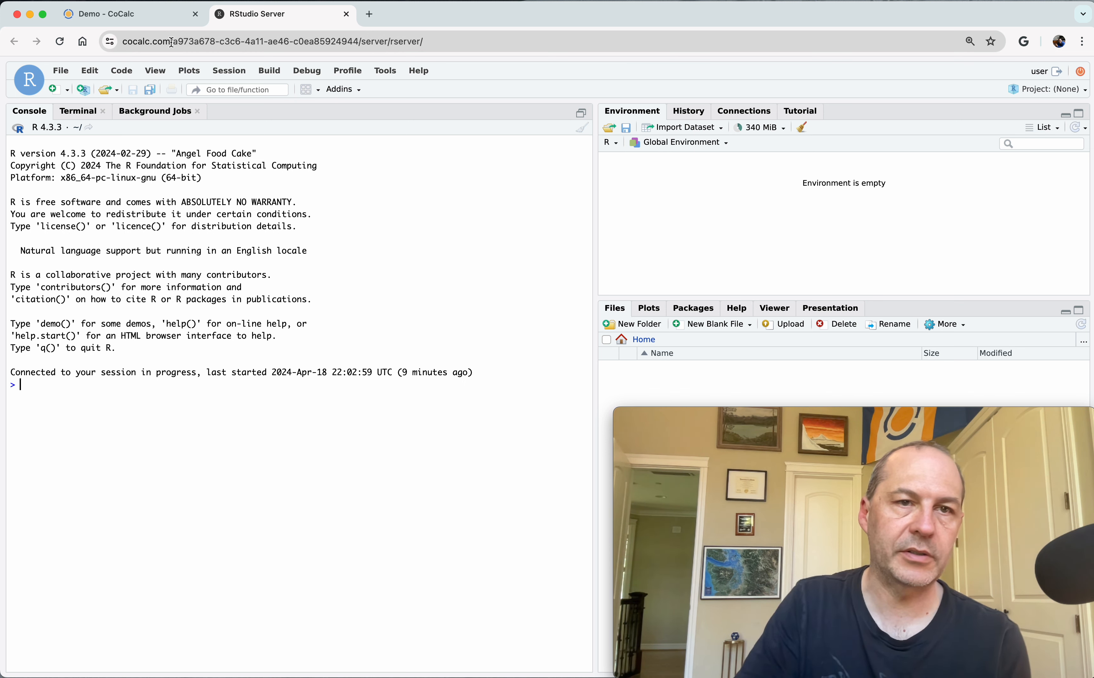
Step: Plot the iris dataset from the R console with plot(iris)
{"action": "left_click_drag", "start_coordinate": [175, 42], "coordinate": [360, 43]}
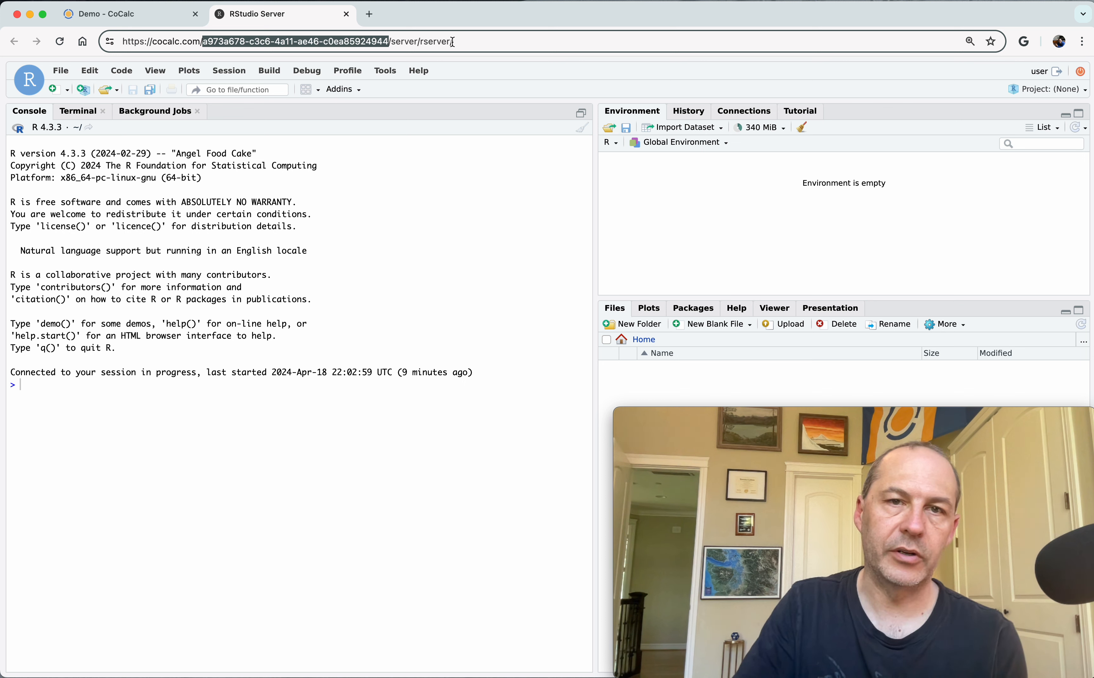
{"action": "left_click", "coordinate": [274, 514]}
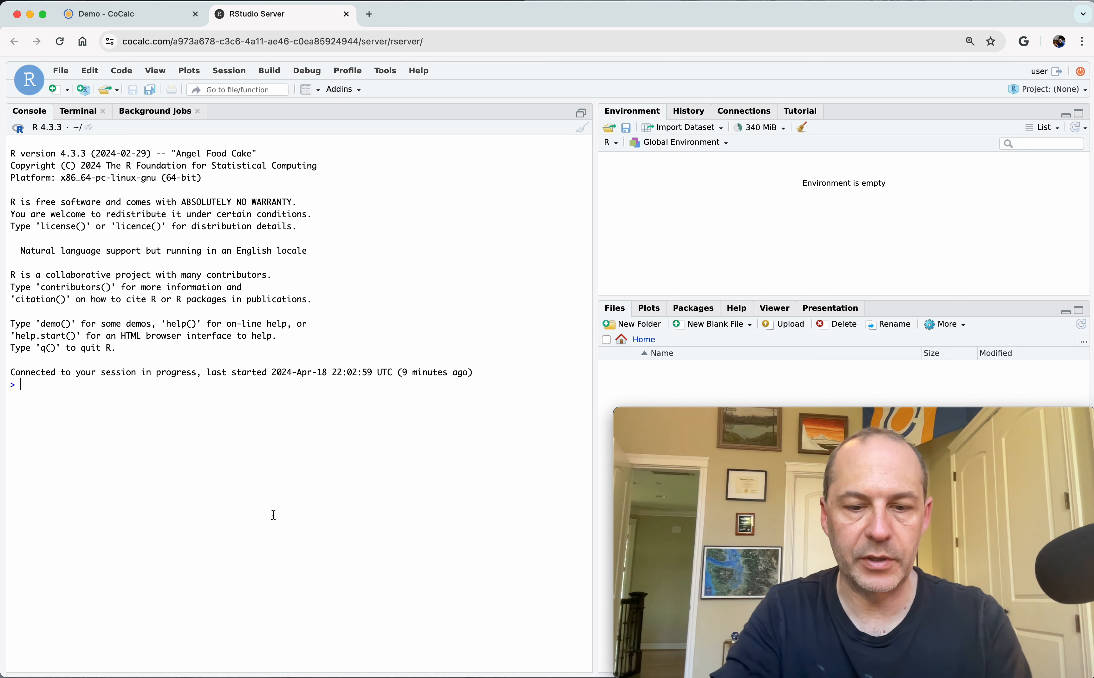
{"action": "type", "text": "plot(iris"}
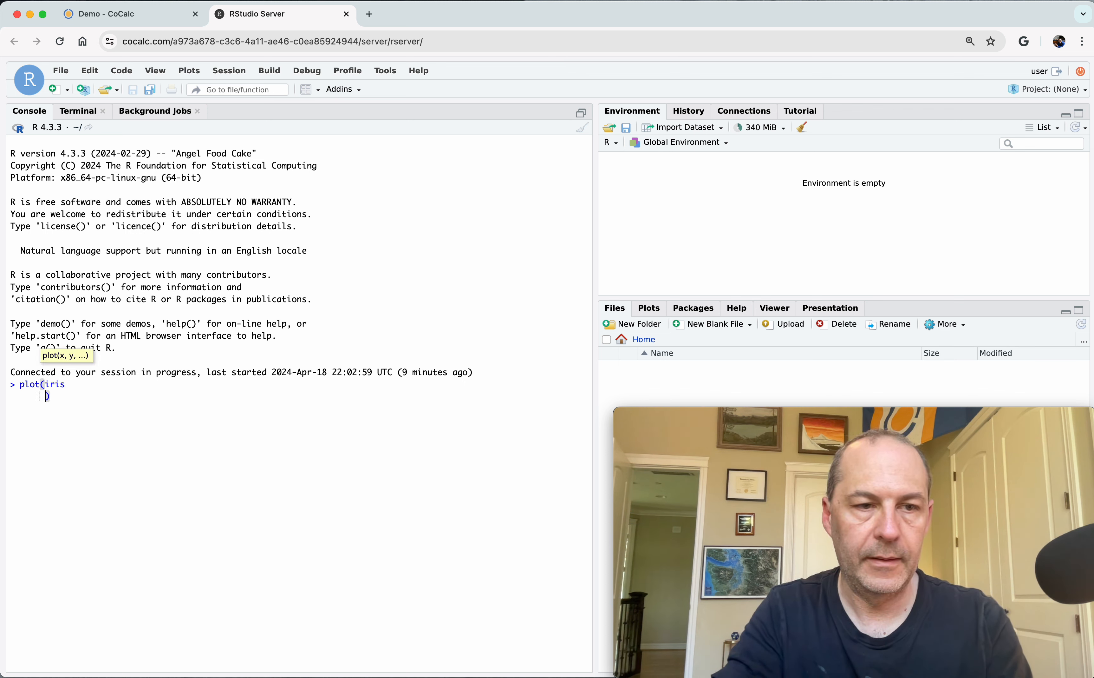
{"action": "key", "text": "Return"}
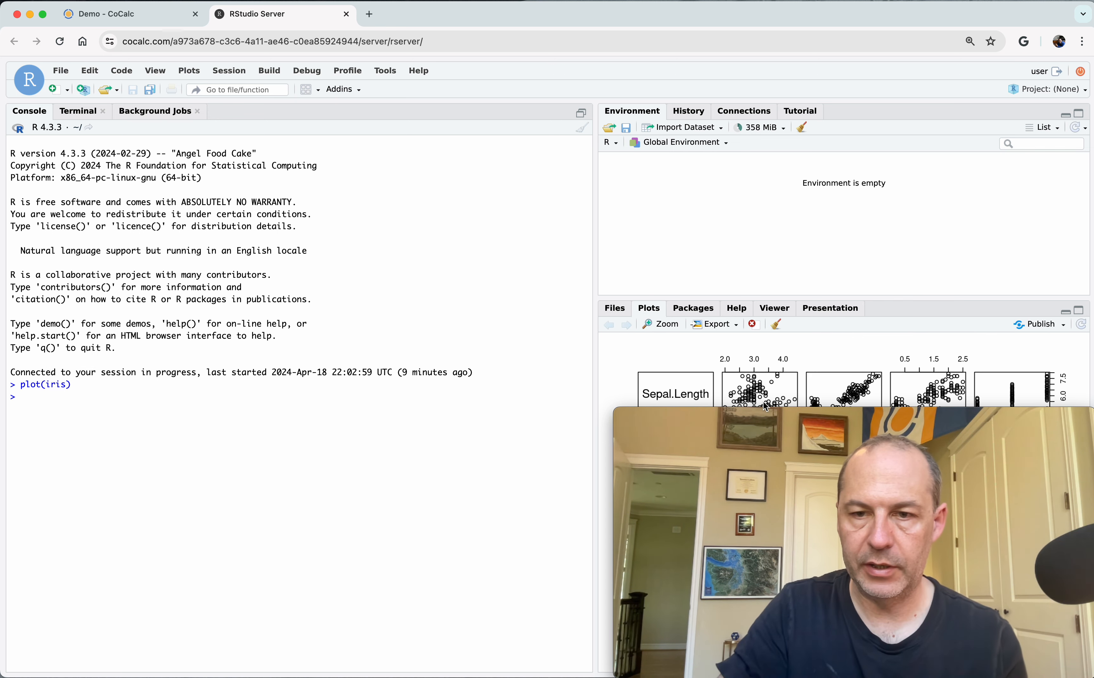
{"action": "left_click_drag", "start_coordinate": [694, 416], "coordinate": [743, 9]}
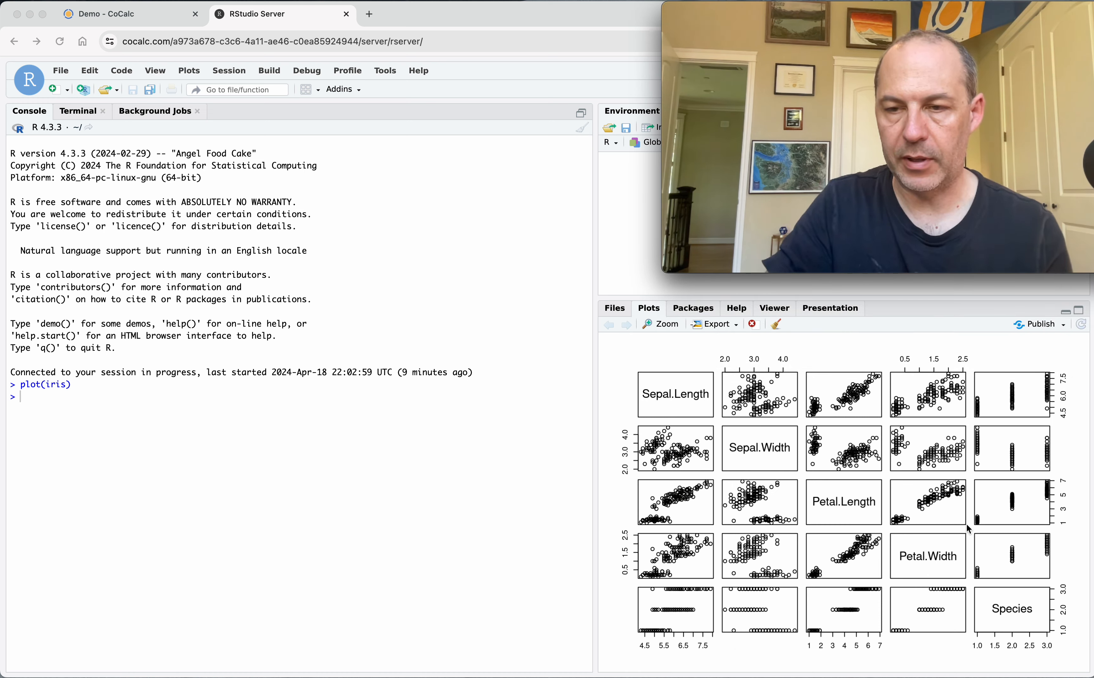
Step: Compute the standard deviation of 1, 2 and 37 in the R console with sd(c(1,2,37))
{"action": "left_click", "coordinate": [129, 429]}
{"action": "type", "text": "sd("}
{"action": "type", "text": "c(1,2,37"}
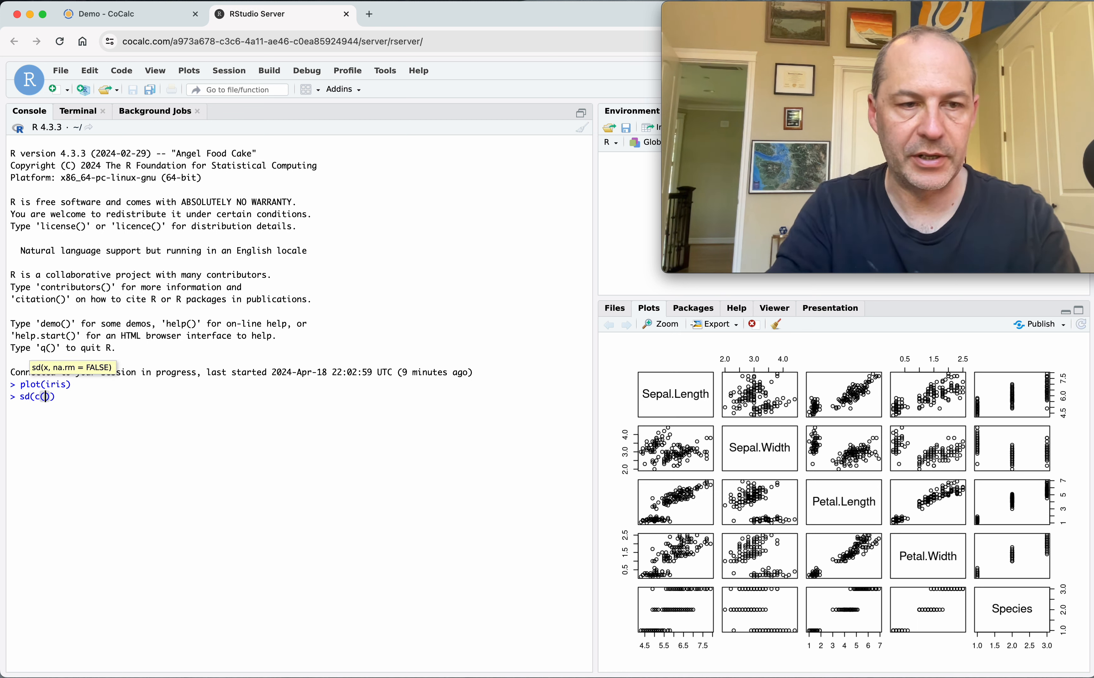
{"action": "key", "text": "Return"}
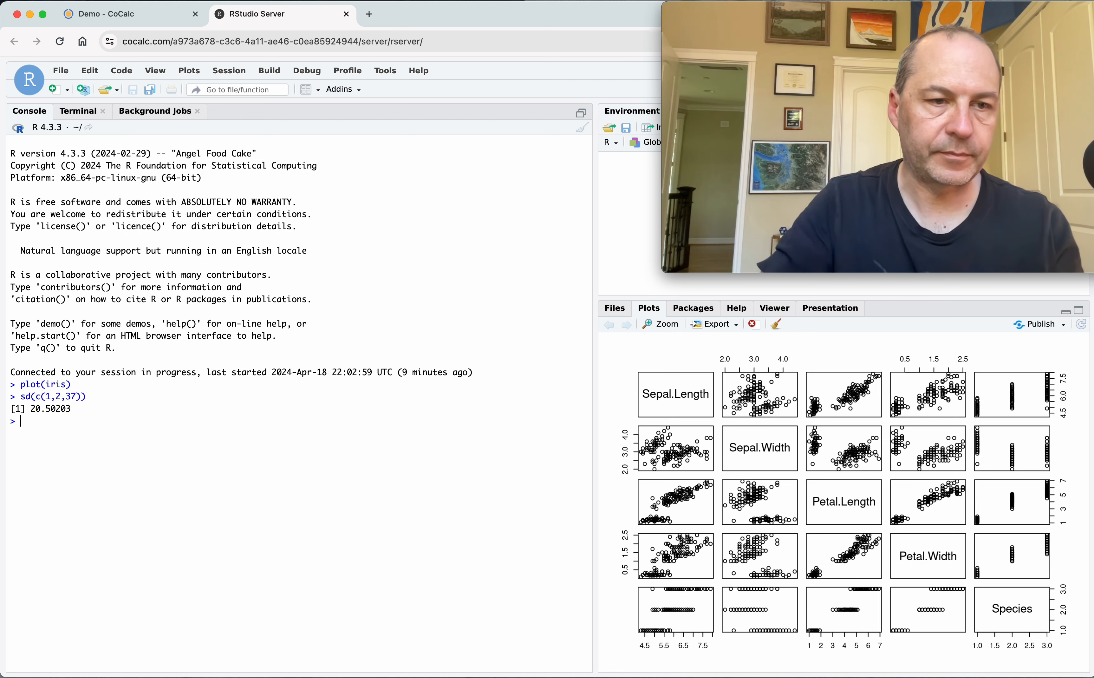
Step: Run top in the RStudio terminal to view the processes, quit it, and list the home directory with ls
{"action": "left_click", "coordinate": [71, 114]}
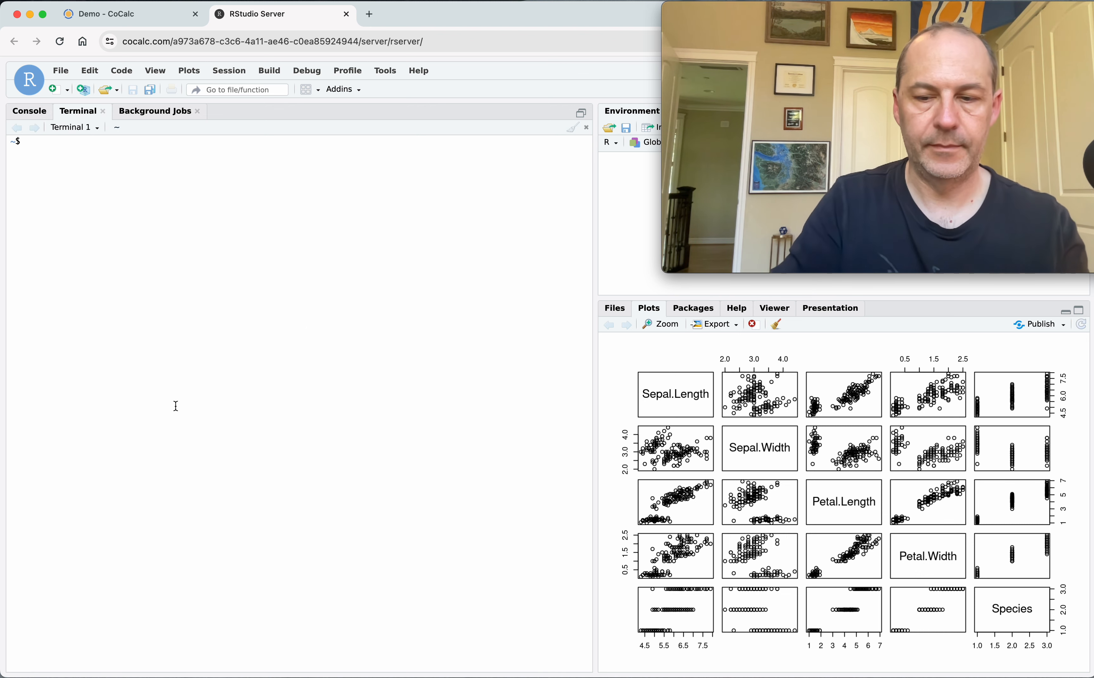
{"action": "key", "text": "Return"}
{"action": "key", "text": "Return"}
{"action": "key", "text": "Return"}
{"action": "type", "text": "top"}
{"action": "key", "text": "Return"}
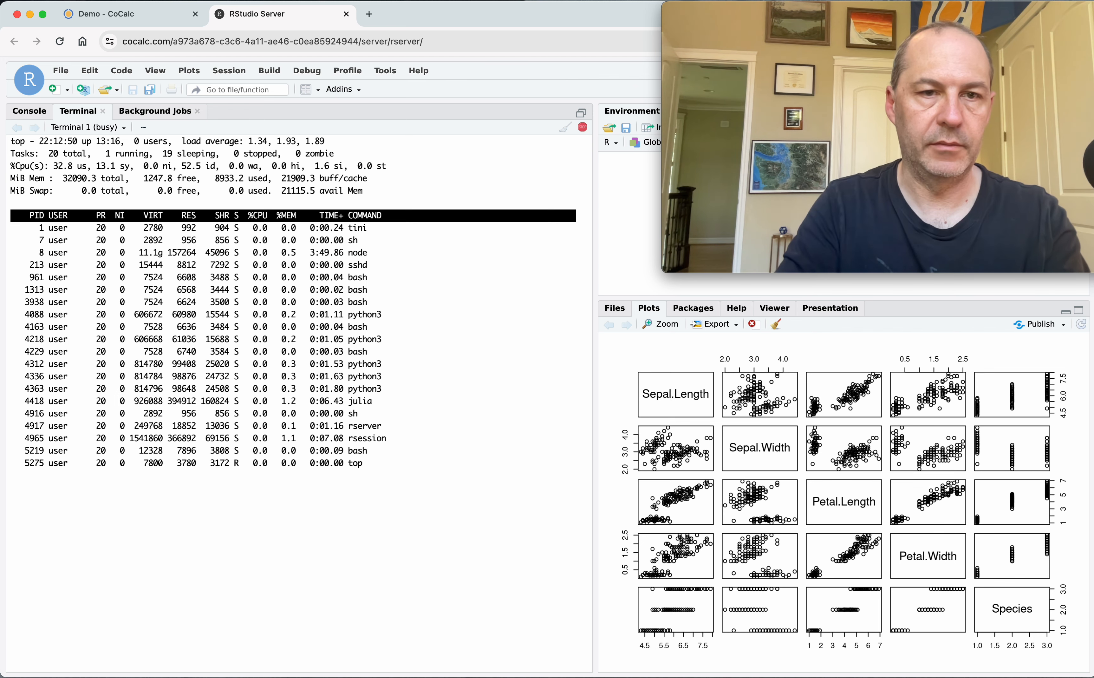
{"action": "type", "text": "qls"}
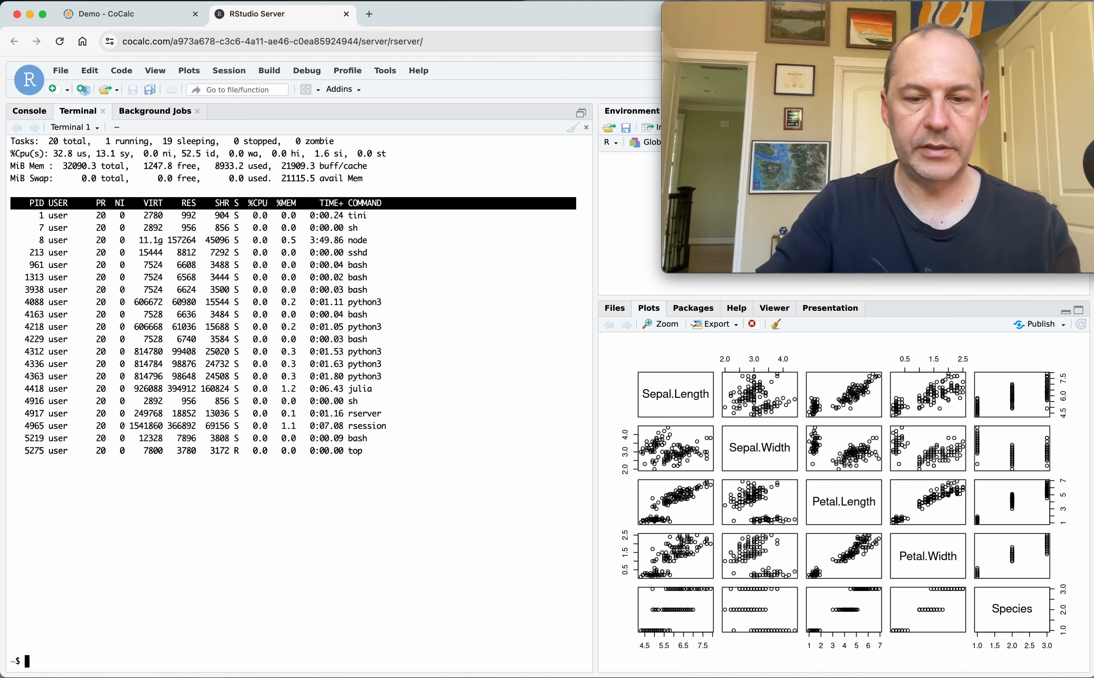
{"action": "key", "text": "Return"}
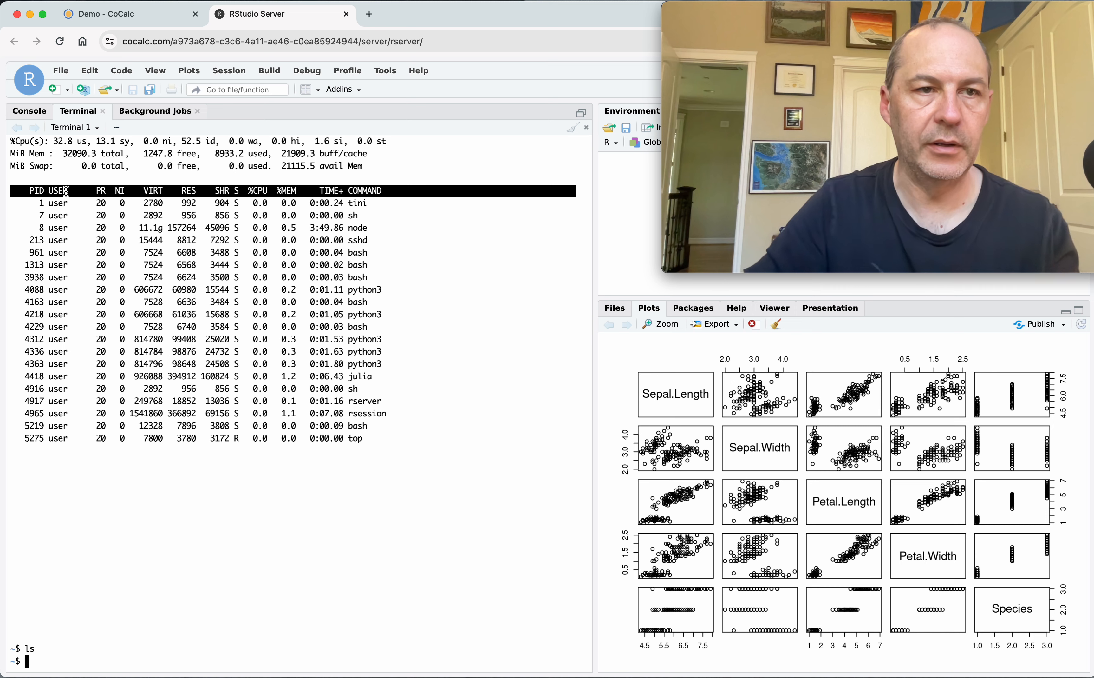
Step: Look over the new file types and view the RStudio Server version information, closing it when done
{"action": "left_click", "coordinate": [62, 72]}
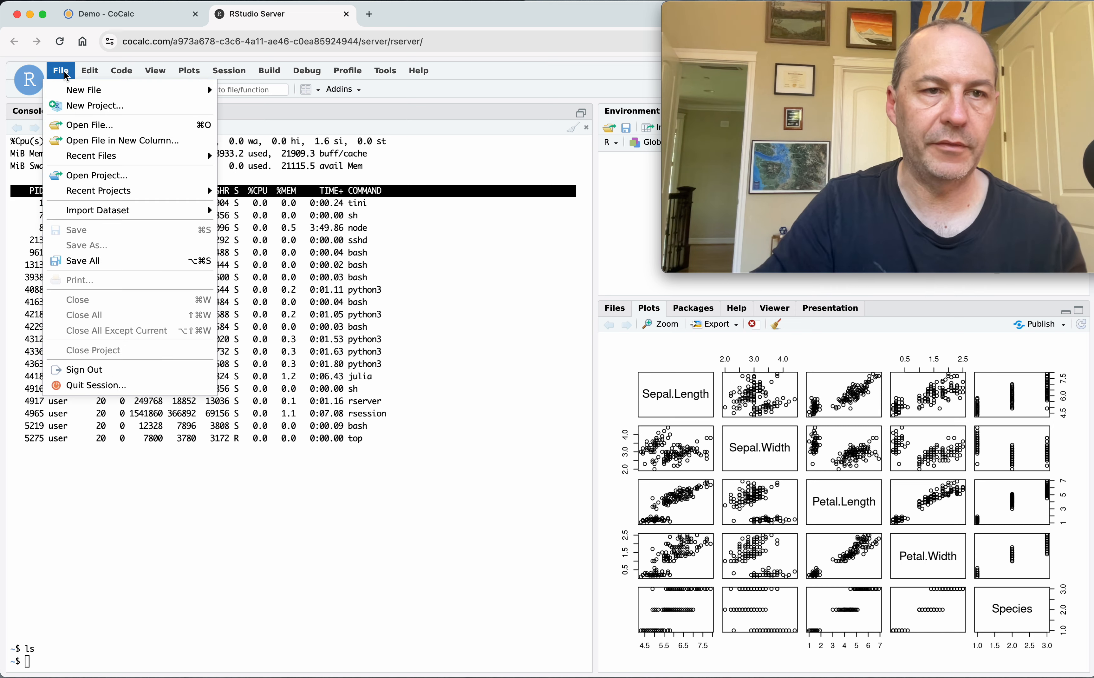
{"action": "mouse_move", "coordinate": [90, 90]}
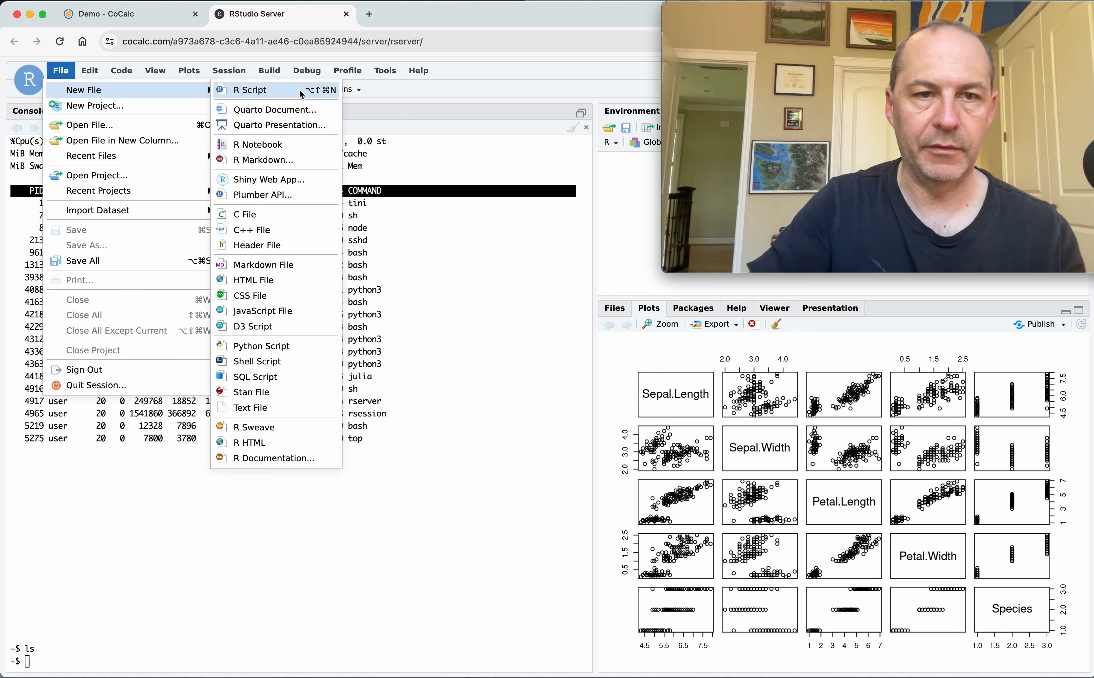
{"action": "mouse_move", "coordinate": [419, 71]}
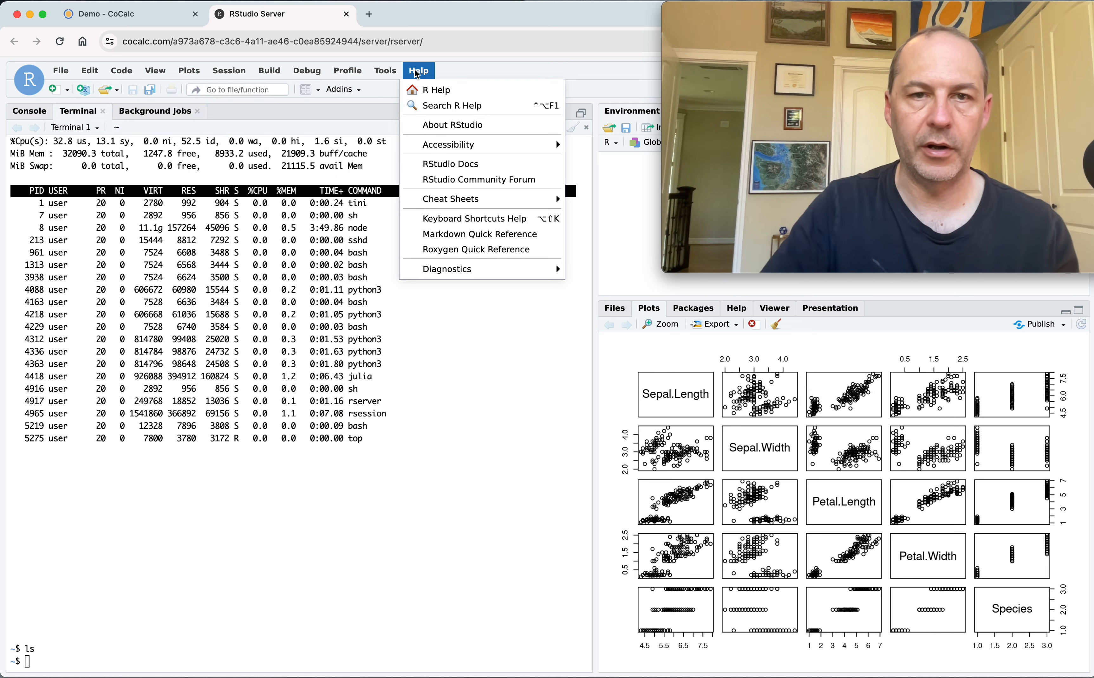
{"action": "left_click", "coordinate": [464, 123]}
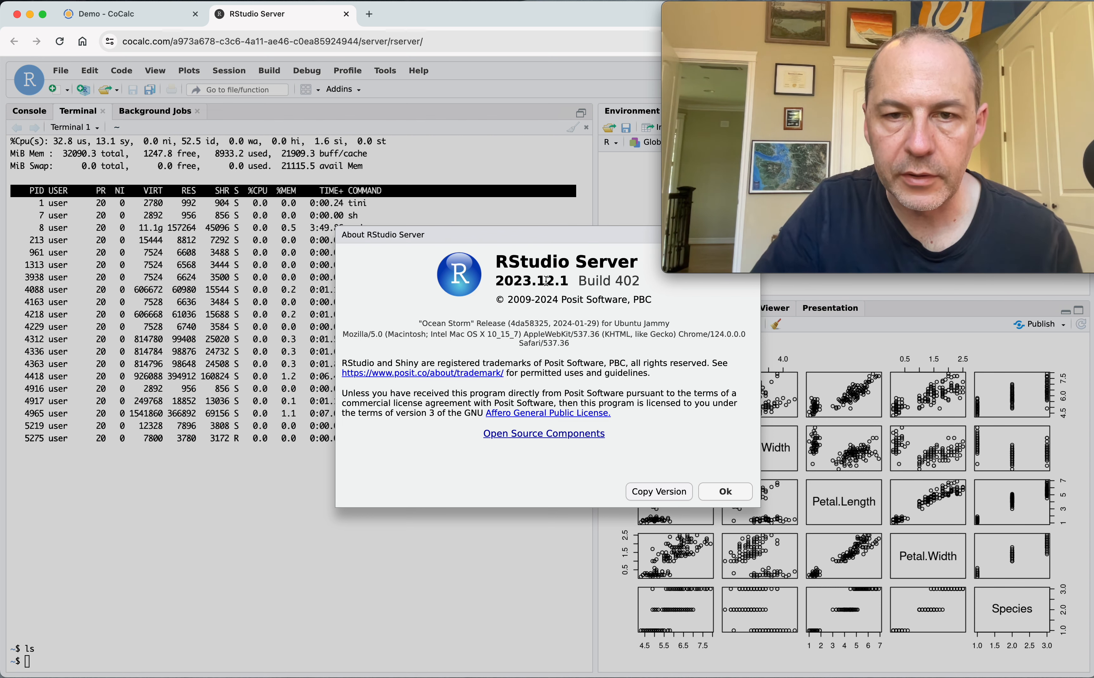
{"action": "left_click", "coordinate": [724, 494]}
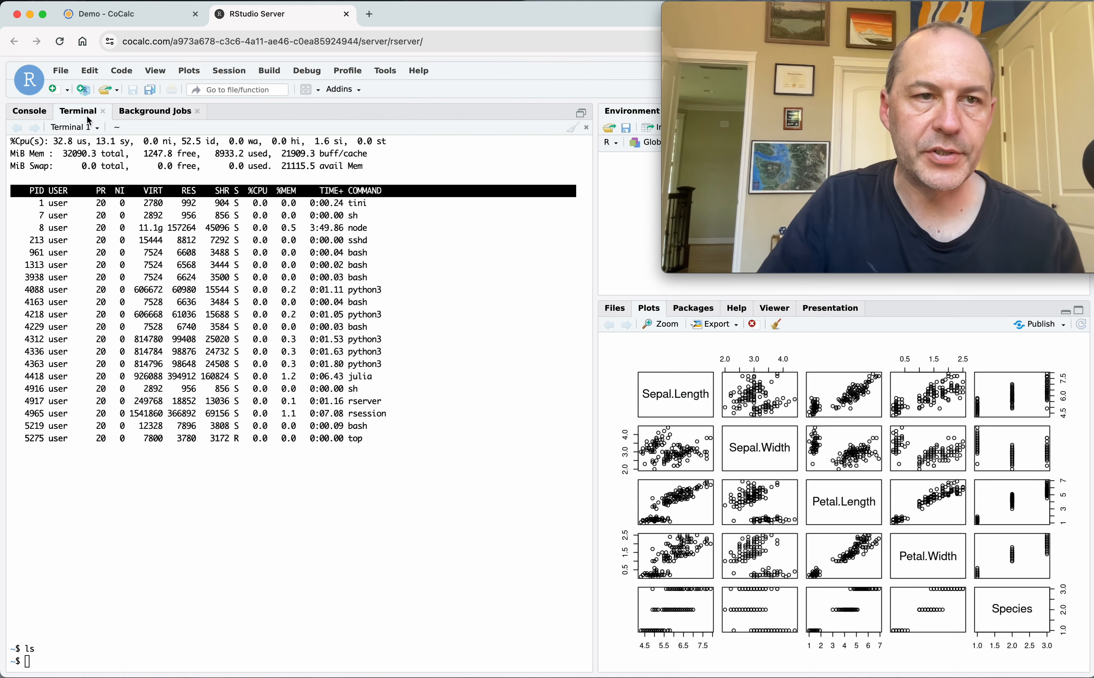
Step: Print the R version details in the console with version and close the RStudio Server browser tab
{"action": "left_click", "coordinate": [29, 112]}
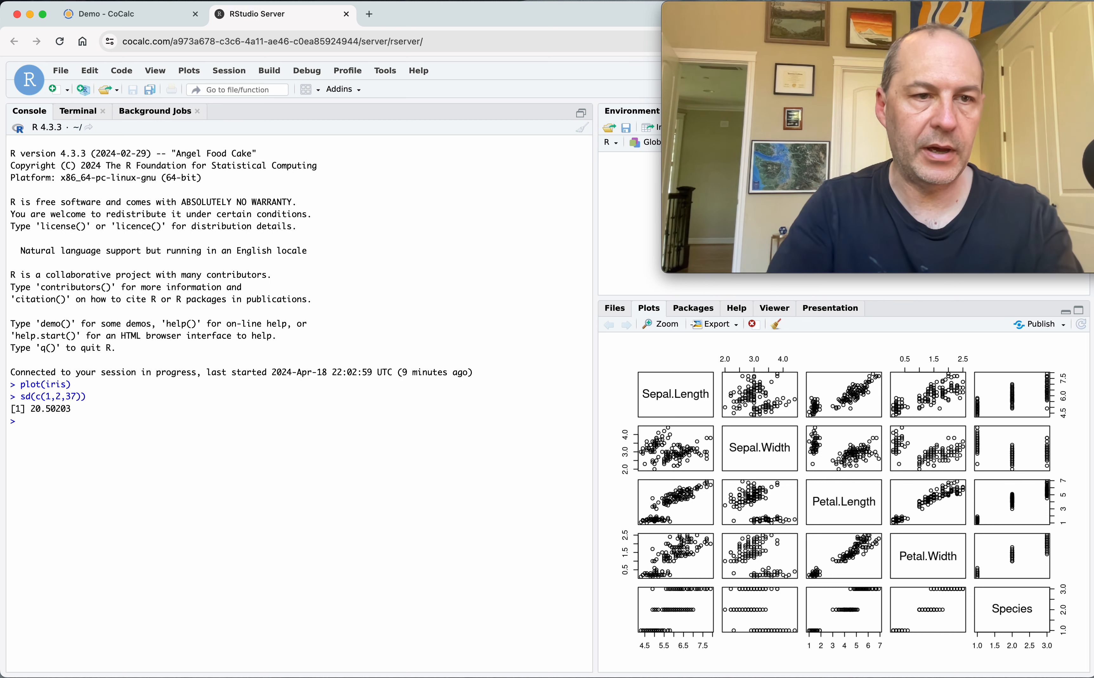
{"action": "type", "text": "version"}
{"action": "key", "text": "Return"}
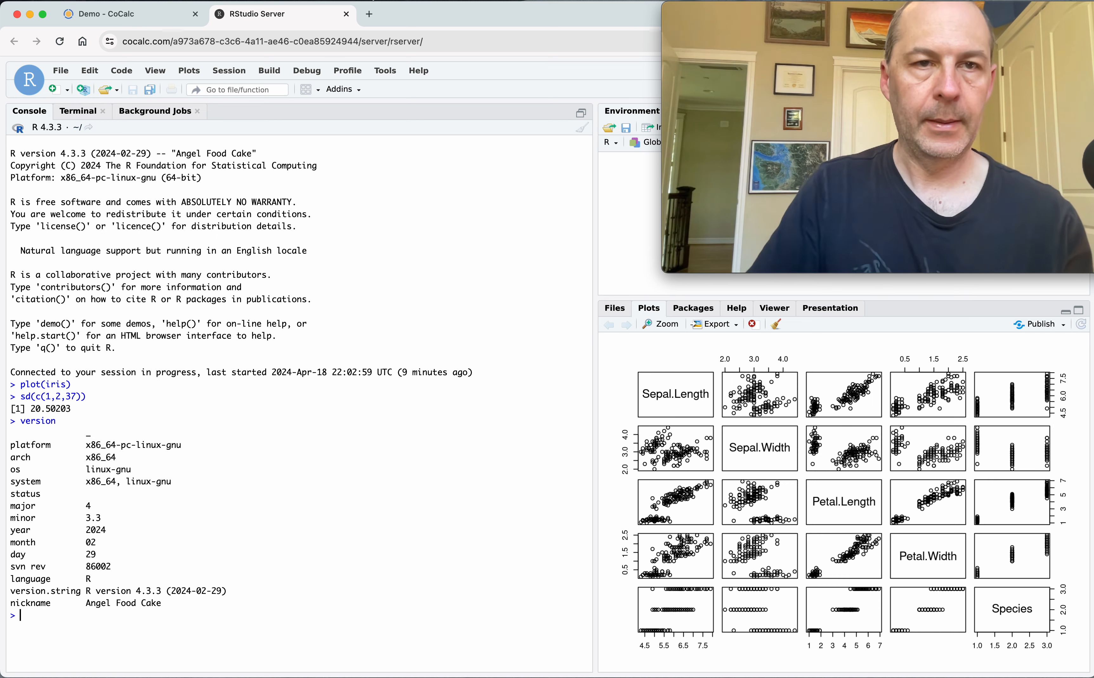
{"action": "left_click", "coordinate": [346, 18]}
Step: Examine the Demo project's usage quotas and its pay-as-you-go and license upgrade options
{"action": "scroll", "coordinate": [114, 309], "scroll_direction": "up", "scroll_amount": 5}
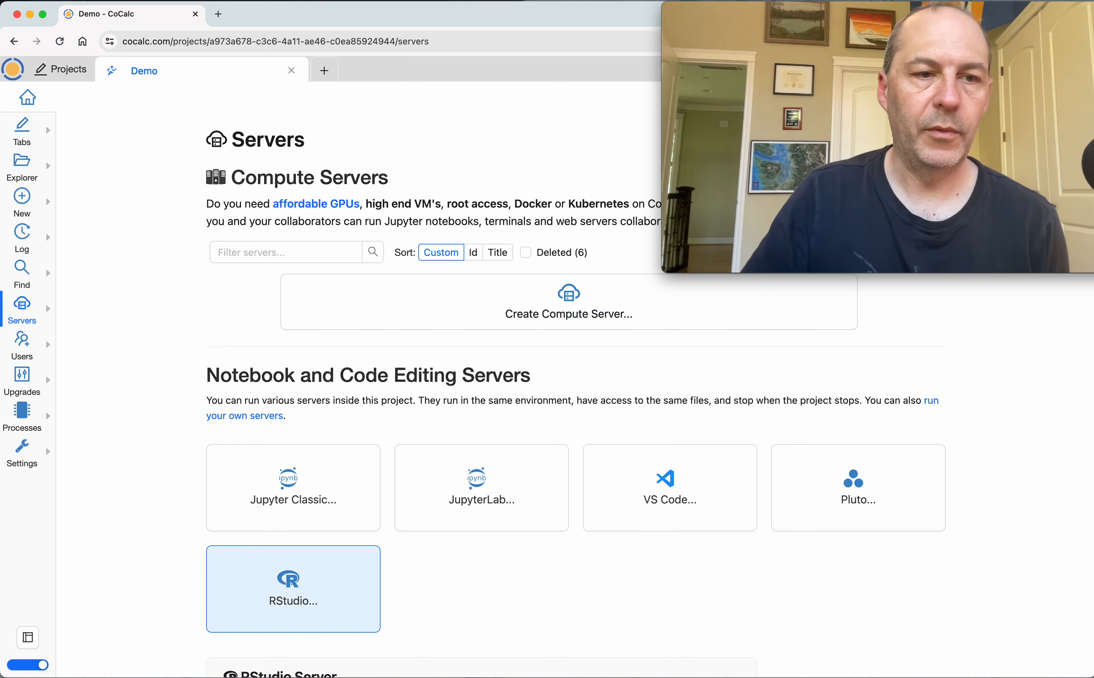
{"action": "left_click", "coordinate": [22, 380]}
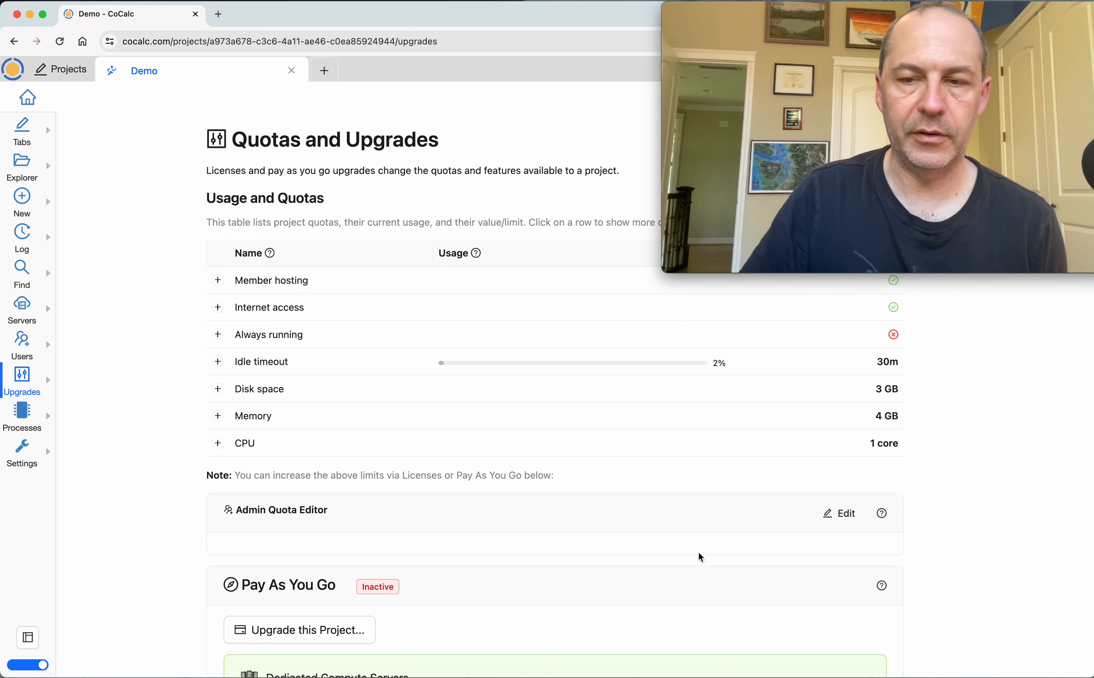
{"action": "left_click_drag", "start_coordinate": [774, 6], "coordinate": [859, 6]}
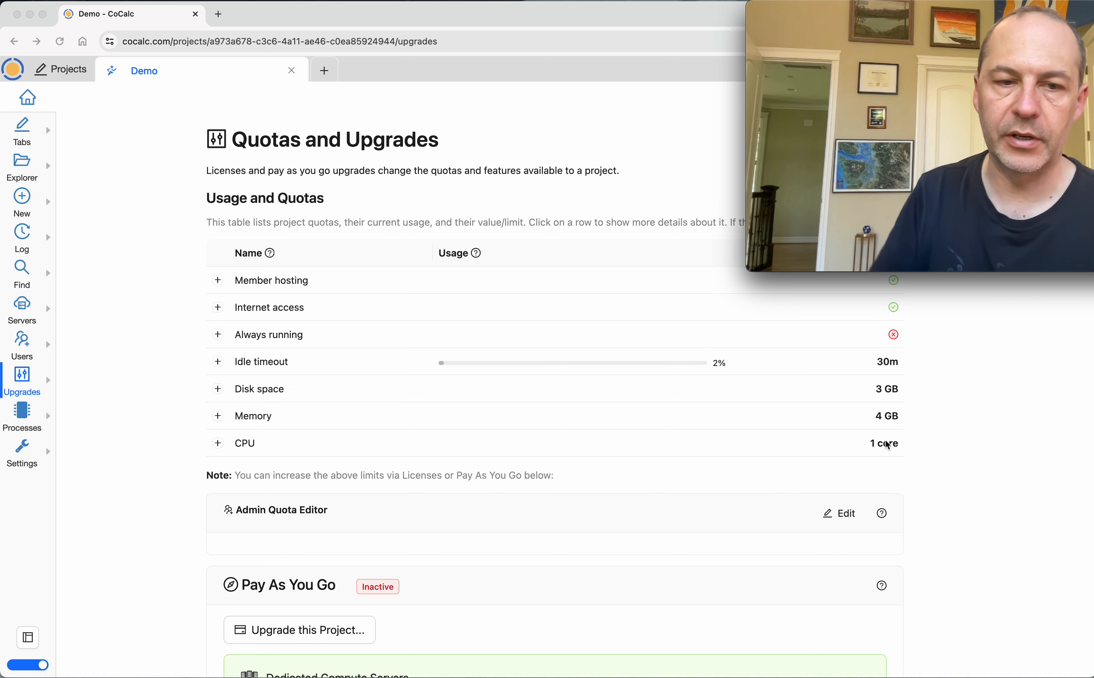
{"action": "scroll", "coordinate": [501, 556], "scroll_direction": "down", "scroll_amount": 3}
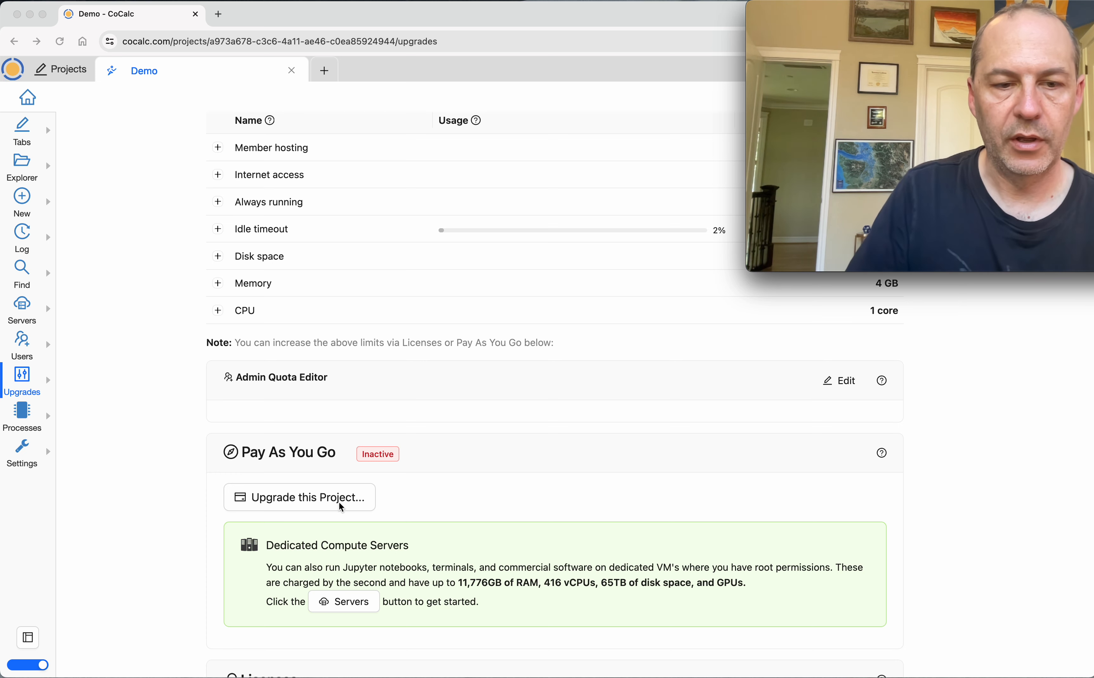
{"action": "scroll", "coordinate": [342, 507], "scroll_direction": "down", "scroll_amount": 3}
{"action": "scroll", "coordinate": [338, 640], "scroll_direction": "up", "scroll_amount": 6}
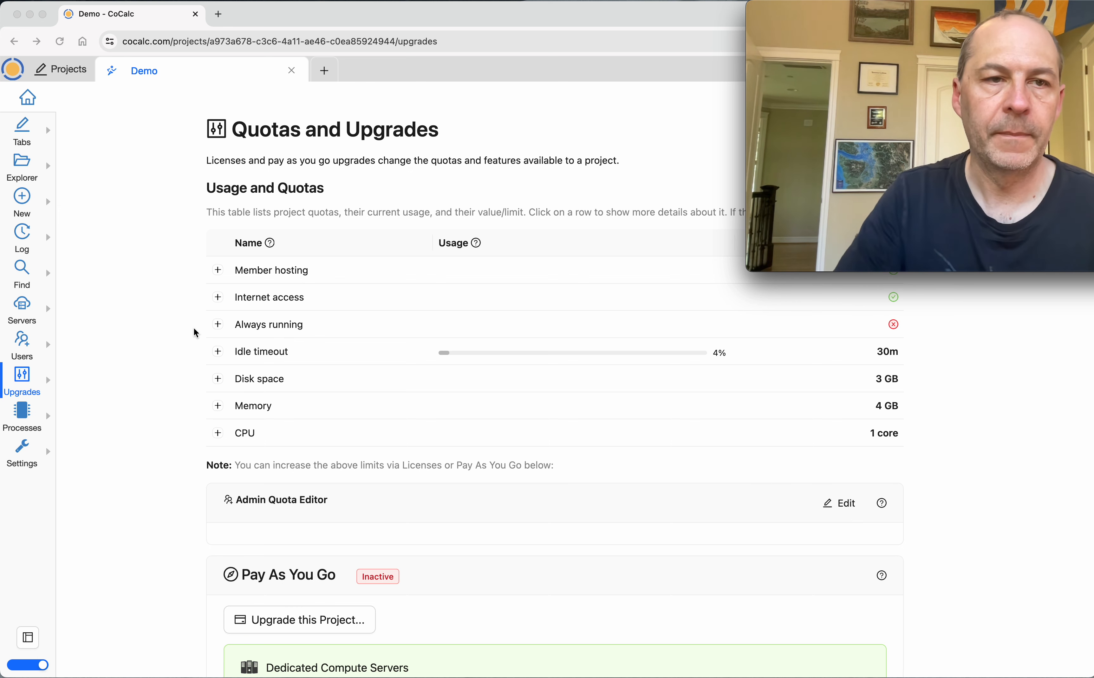
{"action": "scroll", "coordinate": [141, 290], "scroll_direction": "up", "scroll_amount": 1}
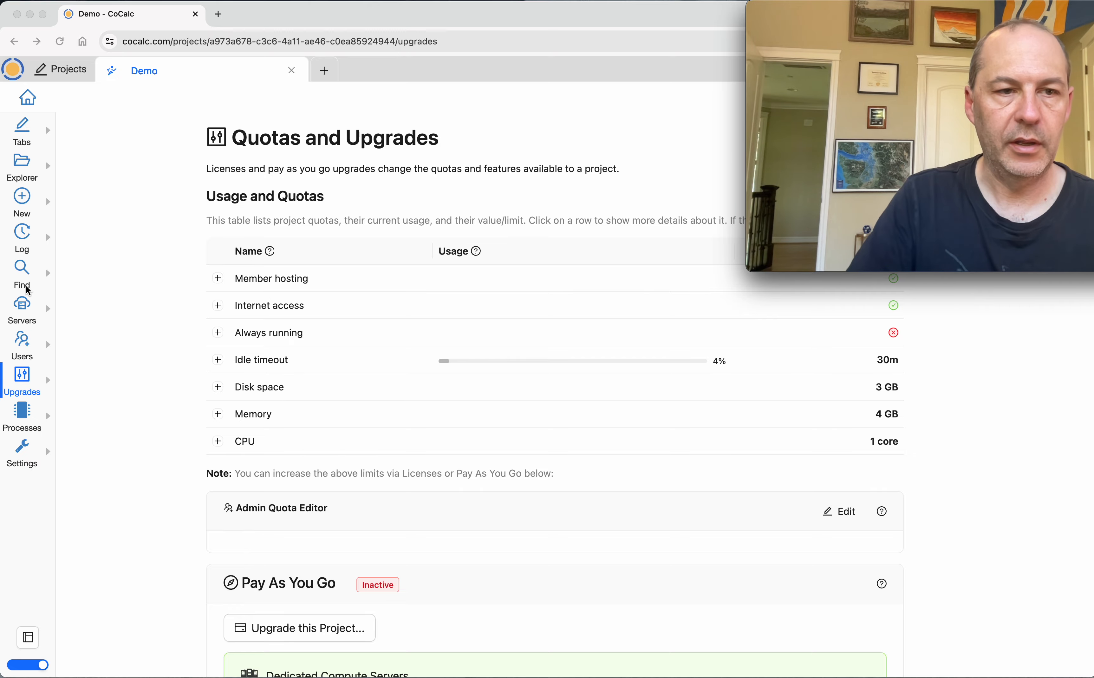
Step: Start creating a compute server in the Demo project and choose the R Statistics 2024-04-14 (R version 4.3.3) image
{"action": "left_click", "coordinate": [16, 309]}
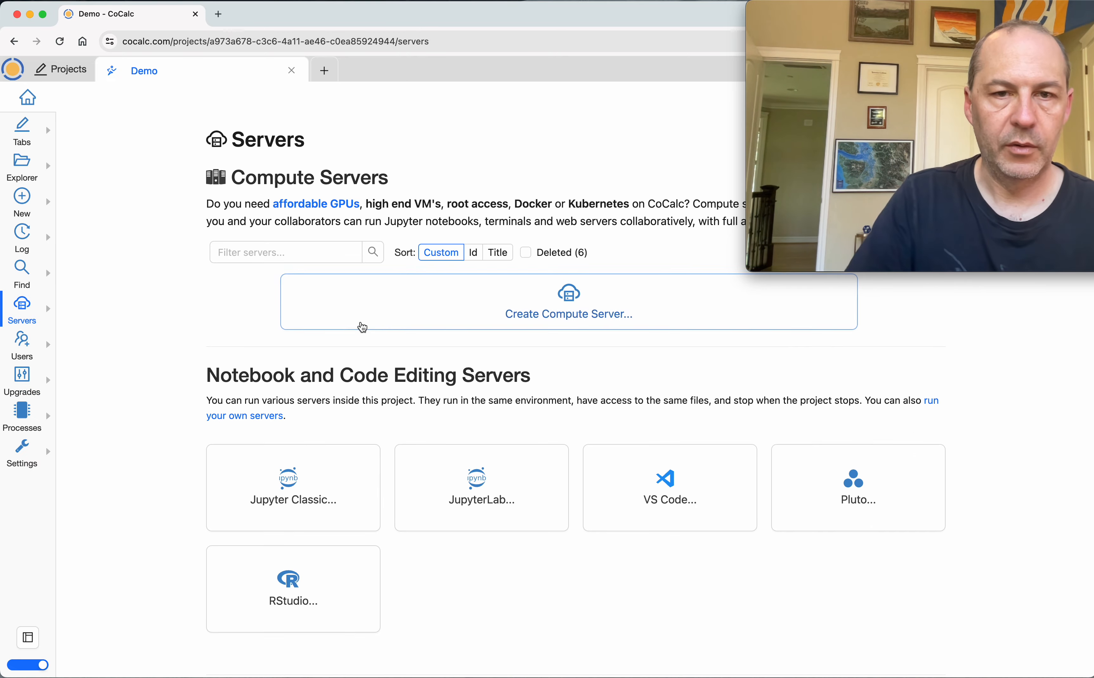
{"action": "left_click", "coordinate": [515, 291]}
{"action": "scroll", "coordinate": [515, 291], "scroll_direction": "down", "scroll_amount": 6}
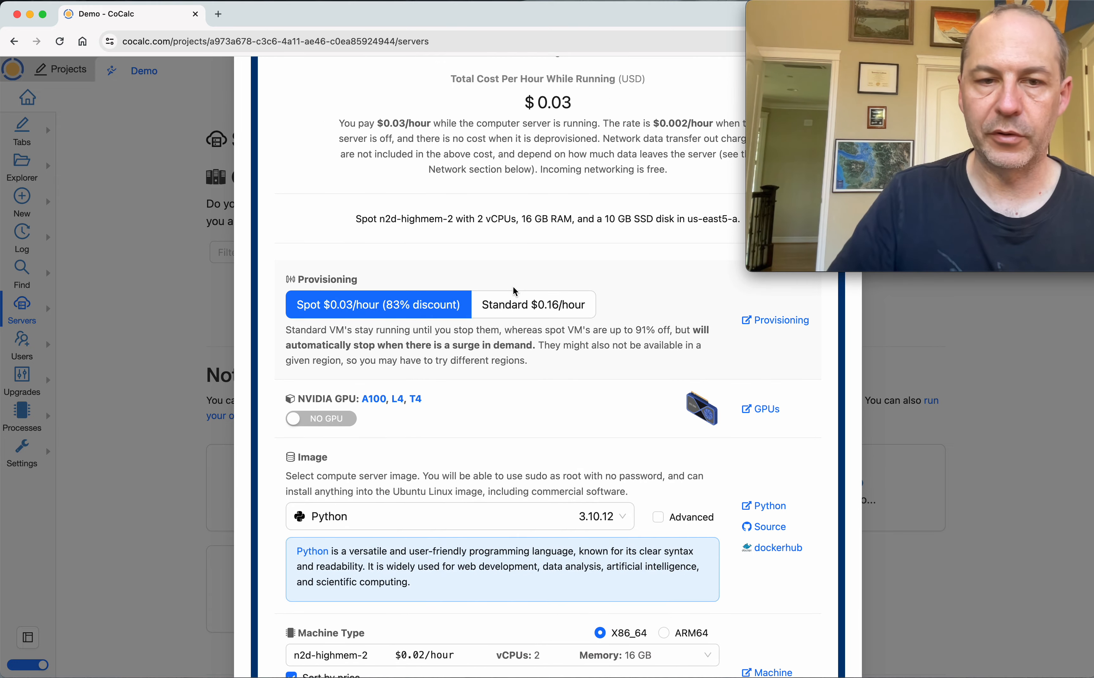
{"action": "scroll", "coordinate": [497, 395], "scroll_direction": "down", "scroll_amount": 3}
{"action": "left_click", "coordinate": [483, 388]}
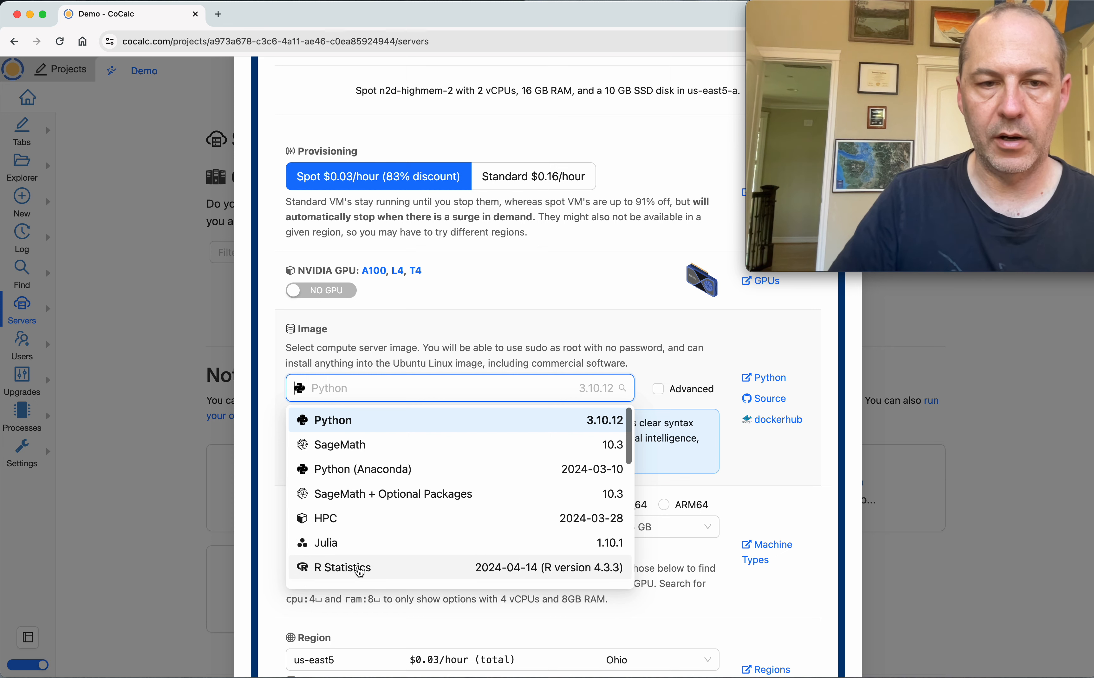
{"action": "left_click", "coordinate": [360, 569]}
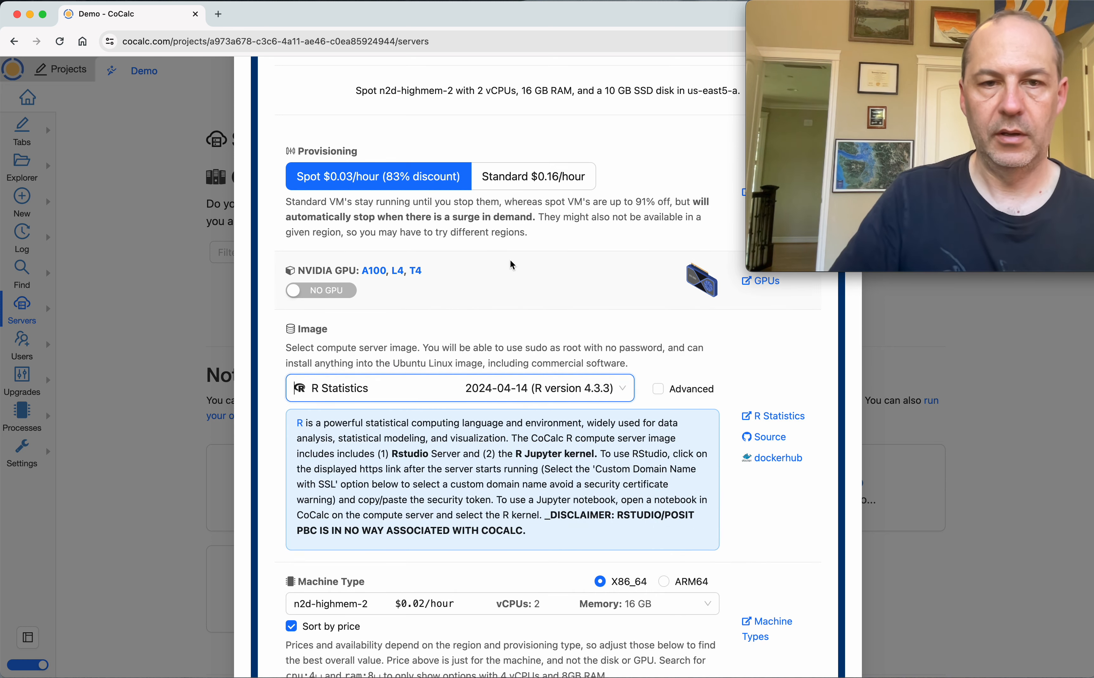
{"action": "scroll", "coordinate": [512, 265], "scroll_direction": "down", "scroll_amount": 4}
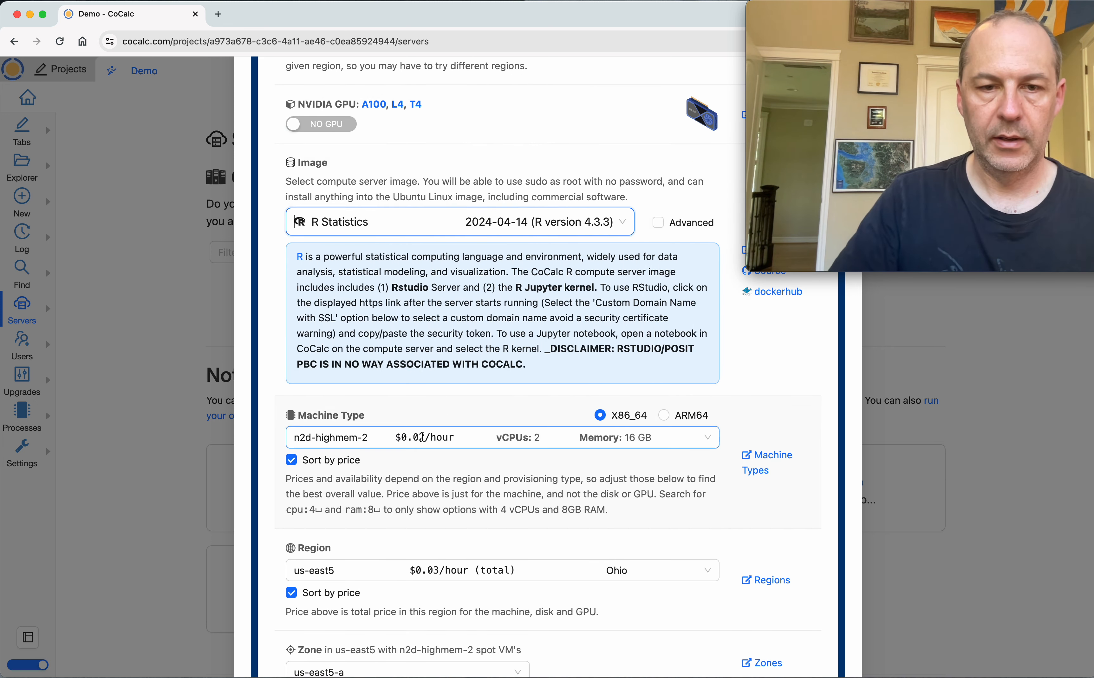
Step: Filter the machine types by cpu:32 and choose n2d-highcpu-32 with 32 vCPUs and 32 GB memory
{"action": "left_click", "coordinate": [422, 436]}
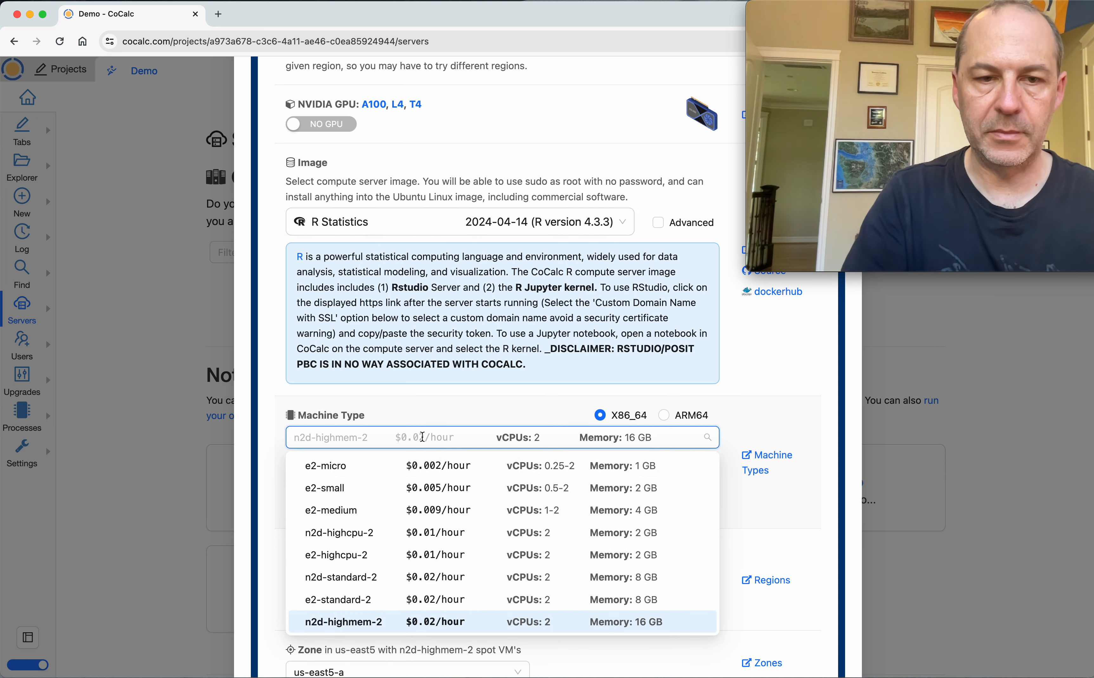
{"action": "scroll", "coordinate": [491, 531], "scroll_direction": "down", "scroll_amount": 10}
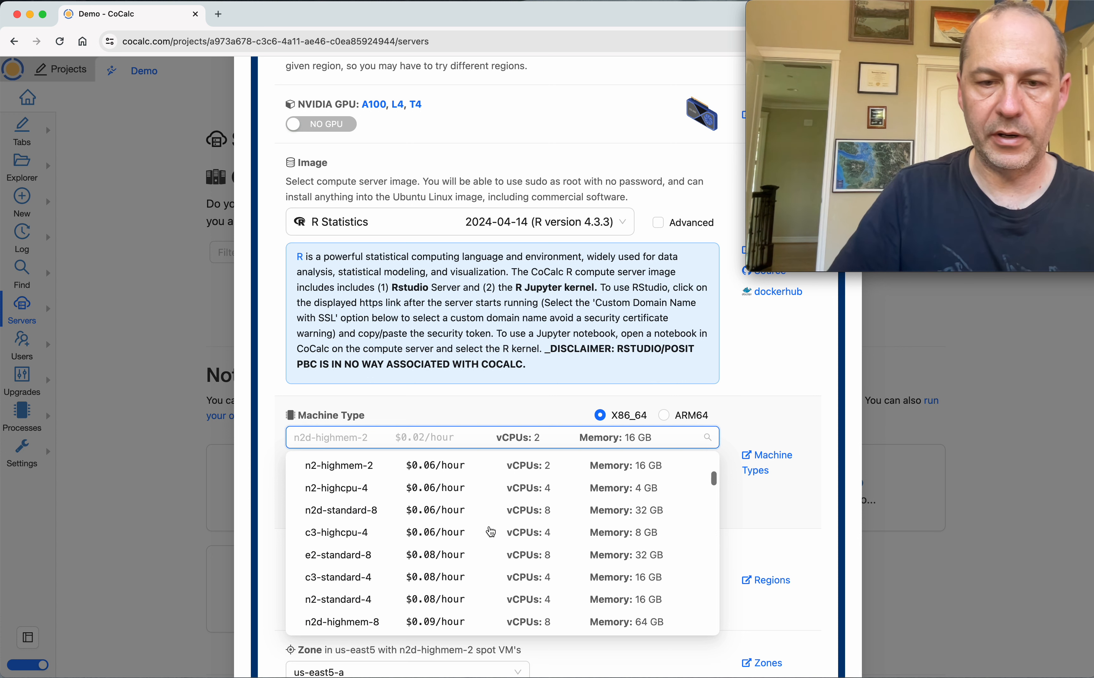
{"action": "scroll", "coordinate": [491, 532], "scroll_direction": "down", "scroll_amount": 10}
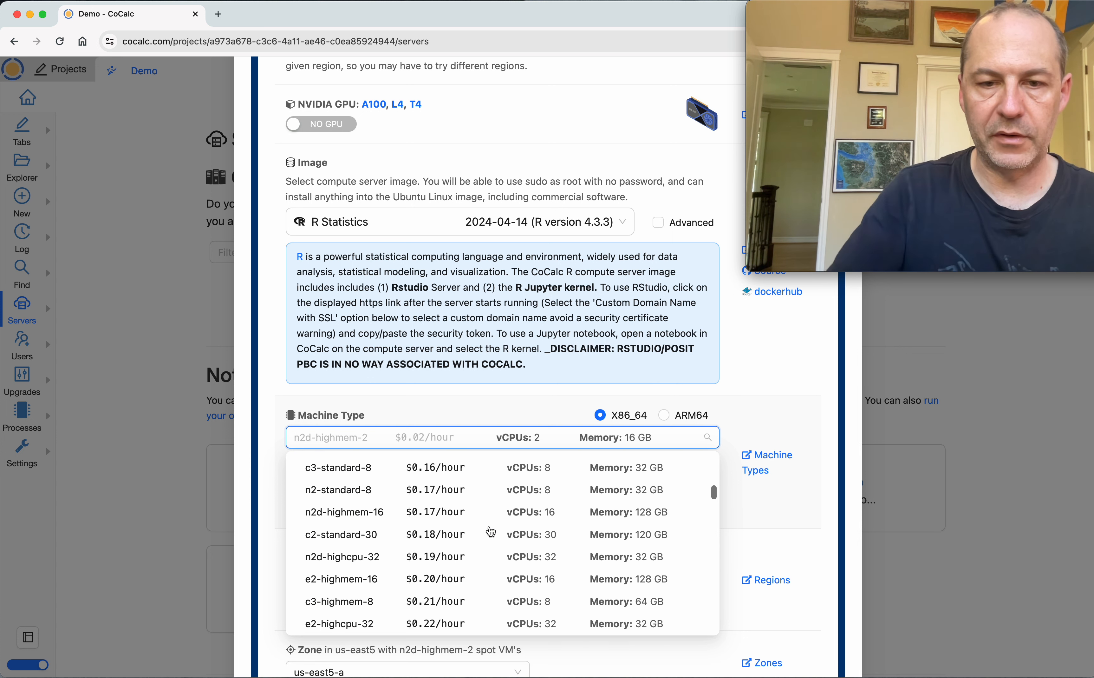
{"action": "type", "text": "cpu:32"}
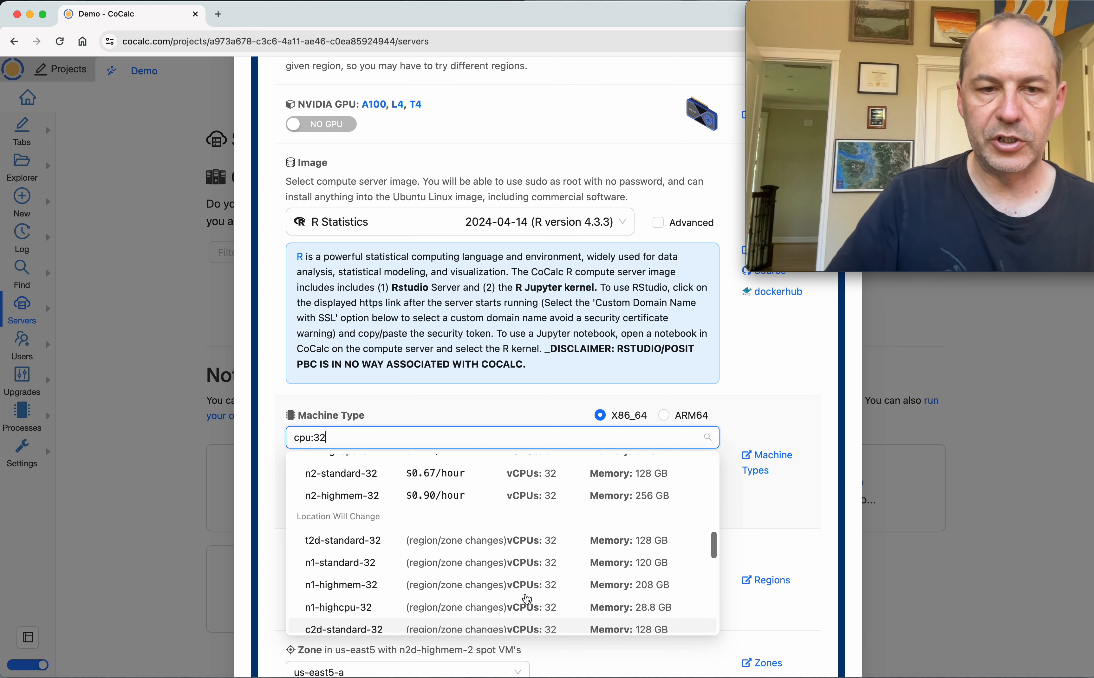
{"action": "scroll", "coordinate": [527, 598], "scroll_direction": "up", "scroll_amount": 5}
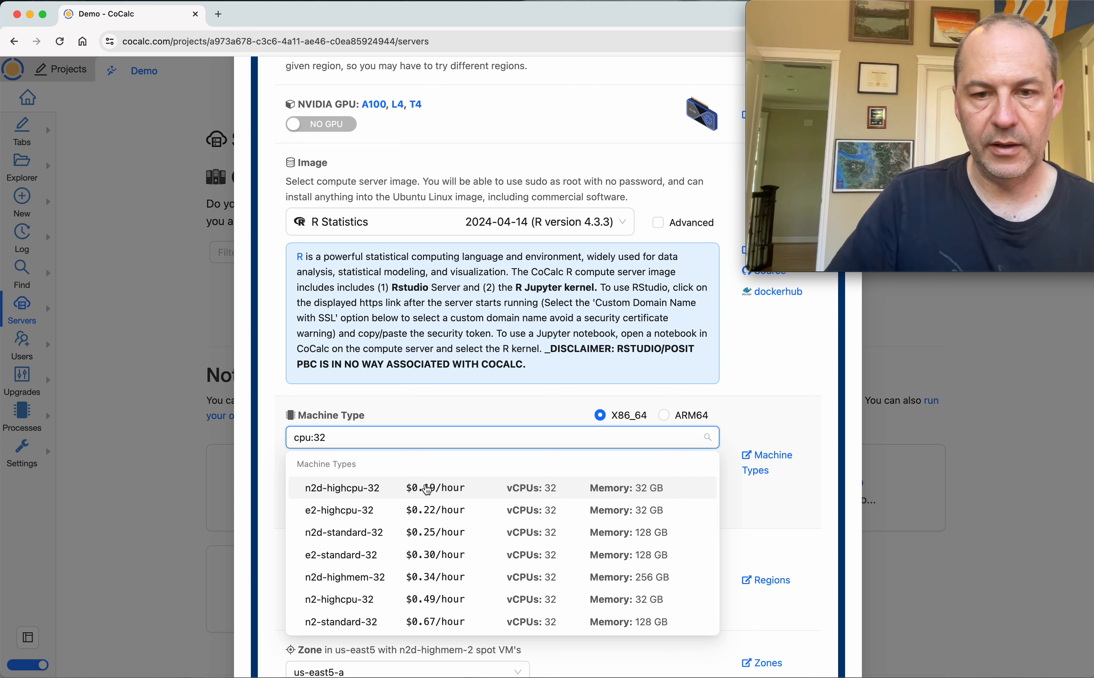
{"action": "left_click", "coordinate": [427, 490]}
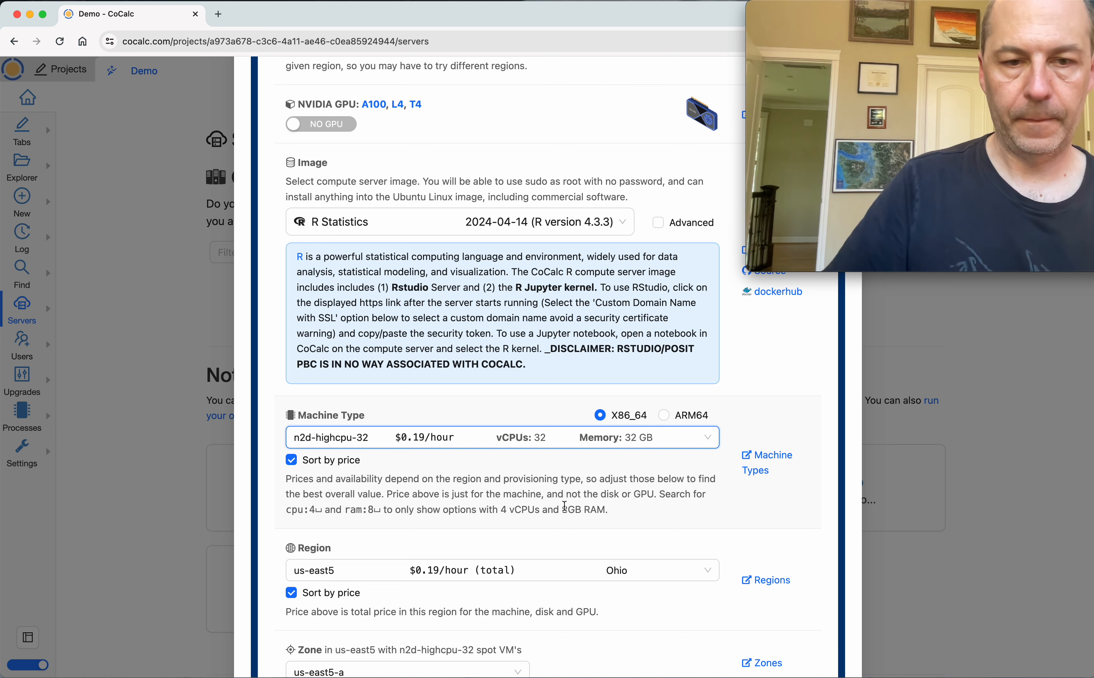
Step: Compare the regions by total hourly price and select us-east5 (Ohio)
{"action": "scroll", "coordinate": [565, 503], "scroll_direction": "down", "scroll_amount": 2}
{"action": "scroll", "coordinate": [485, 488], "scroll_direction": "down", "scroll_amount": 4}
{"action": "left_click", "coordinate": [424, 304]}
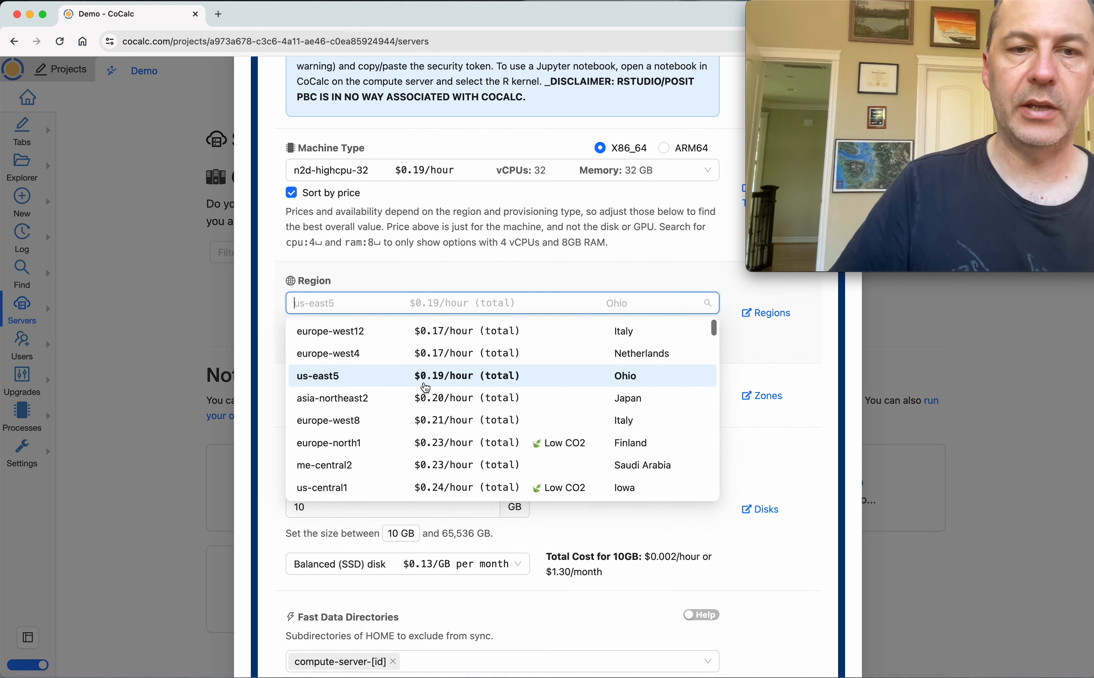
{"action": "scroll", "coordinate": [413, 423], "scroll_direction": "down", "scroll_amount": 3}
{"action": "scroll", "coordinate": [412, 423], "scroll_direction": "down", "scroll_amount": 2}
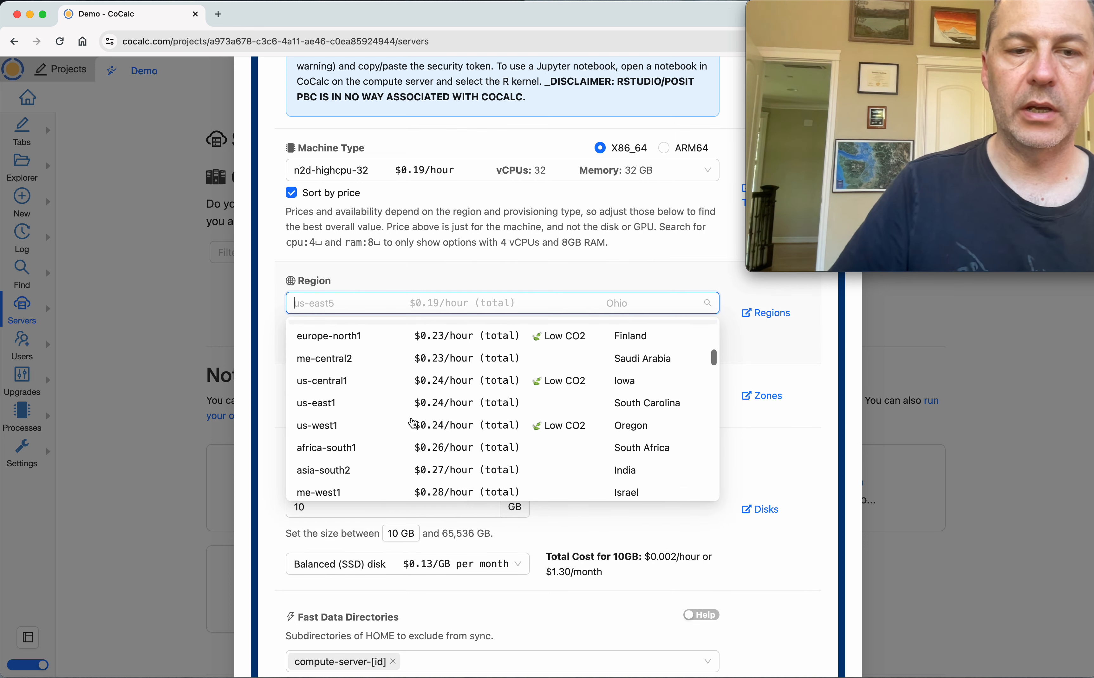
{"action": "scroll", "coordinate": [412, 423], "scroll_direction": "down", "scroll_amount": 3}
{"action": "scroll", "coordinate": [412, 424], "scroll_direction": "up", "scroll_amount": 8}
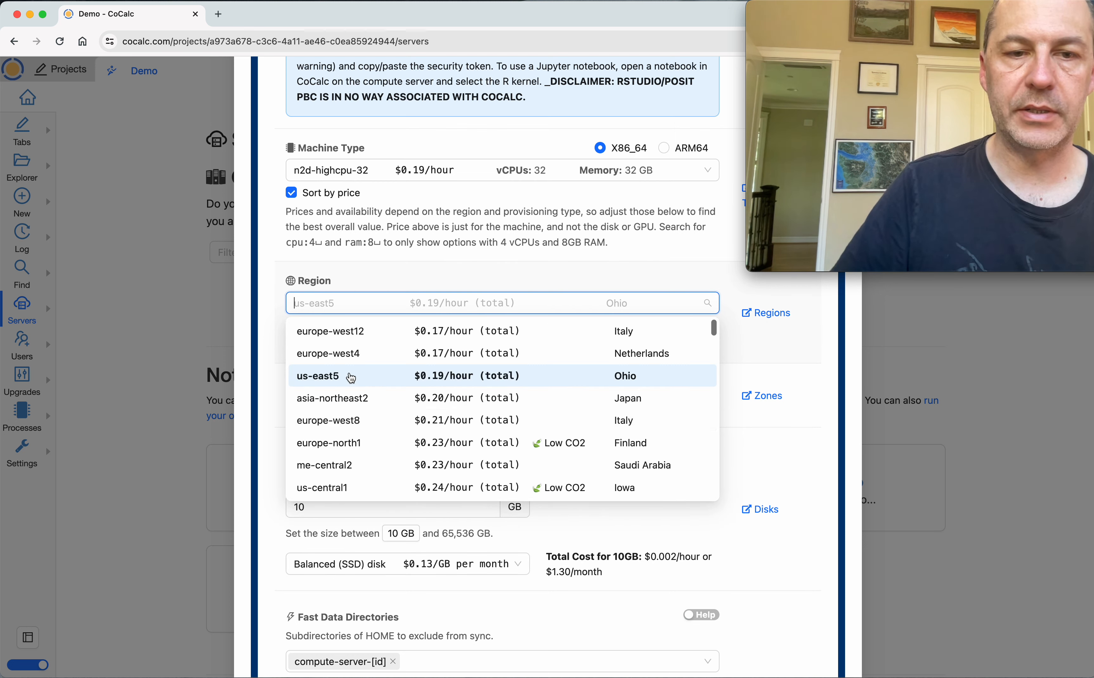
{"action": "left_click", "coordinate": [351, 377]}
Step: Set the persistent disk size to 20 GB
{"action": "scroll", "coordinate": [327, 484], "scroll_direction": "down", "scroll_amount": 2}
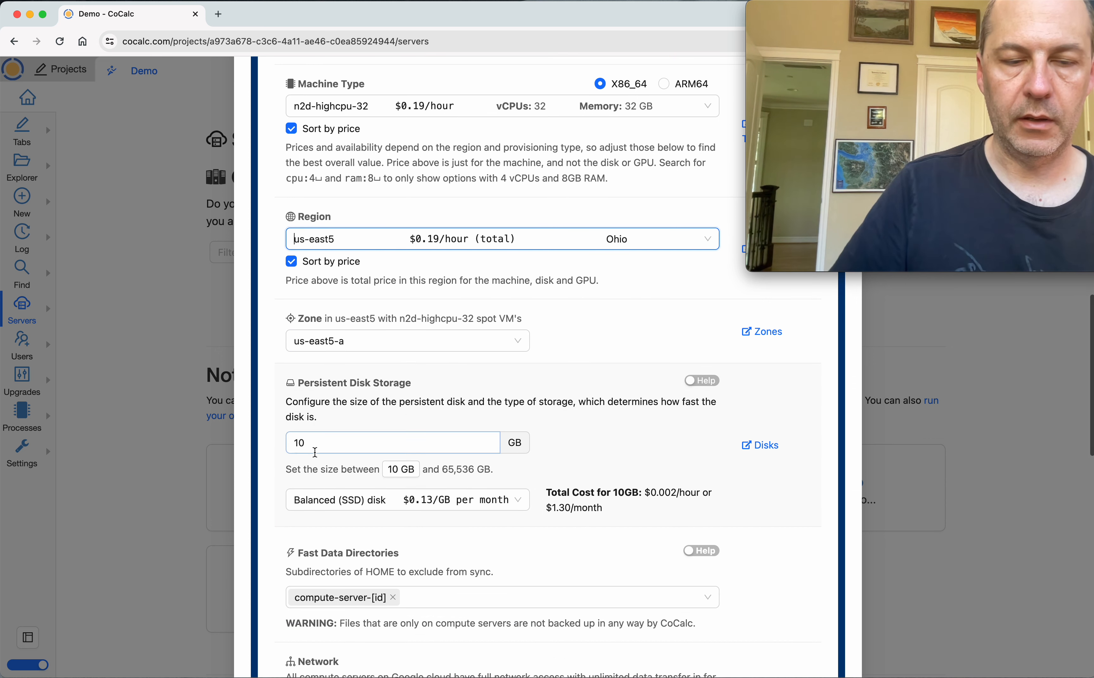
{"action": "left_click", "coordinate": [315, 452]}
{"action": "double_click", "coordinate": [315, 449]}
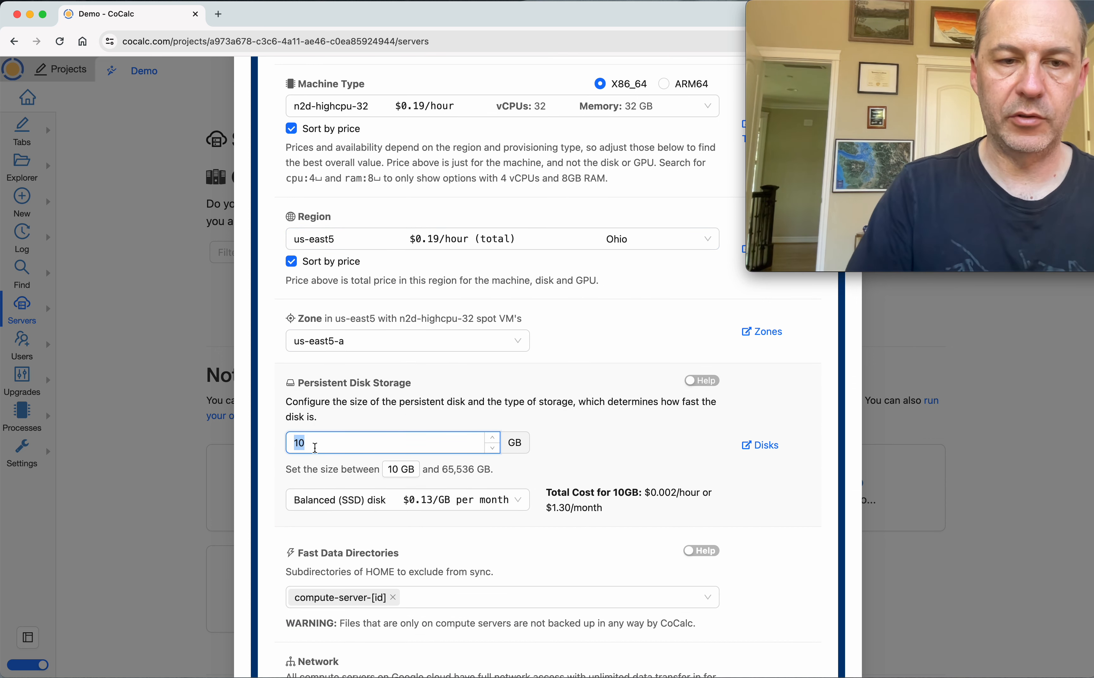
{"action": "type", "text": "20"}
{"action": "left_click", "coordinate": [582, 434]}
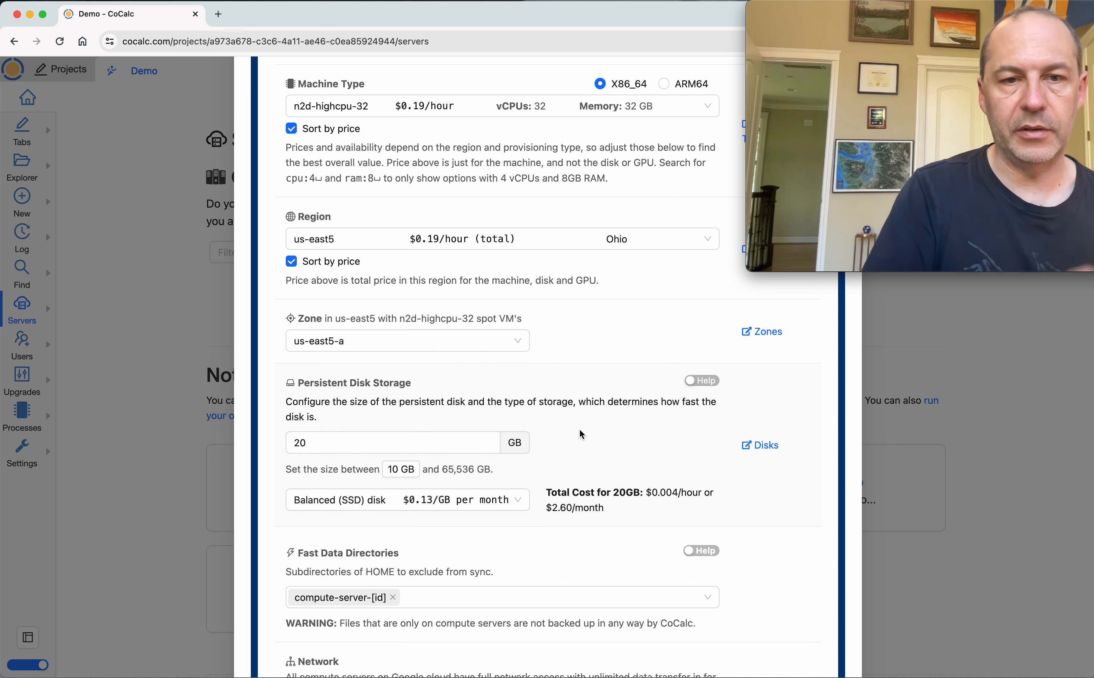
Step: Enable a custom DNS subdomain with SSL named rstudio-demo and start the compute server
{"action": "scroll", "coordinate": [581, 367], "scroll_direction": "down", "scroll_amount": 7}
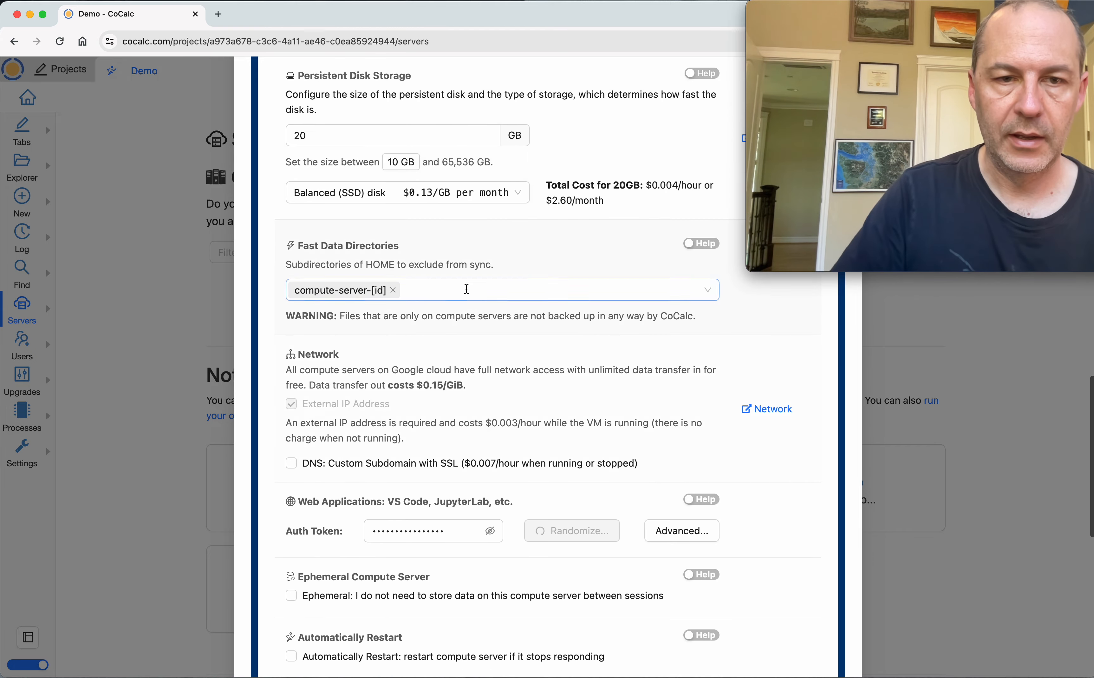
{"action": "scroll", "coordinate": [449, 382], "scroll_direction": "down", "scroll_amount": 4}
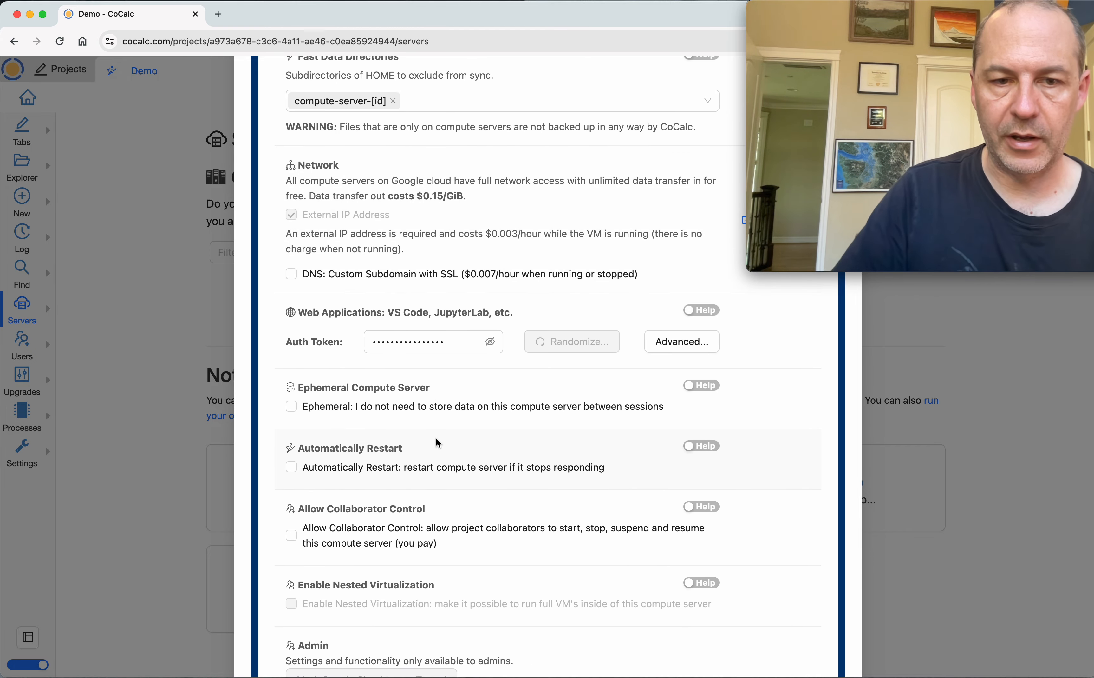
{"action": "scroll", "coordinate": [438, 443], "scroll_direction": "down", "scroll_amount": 7}
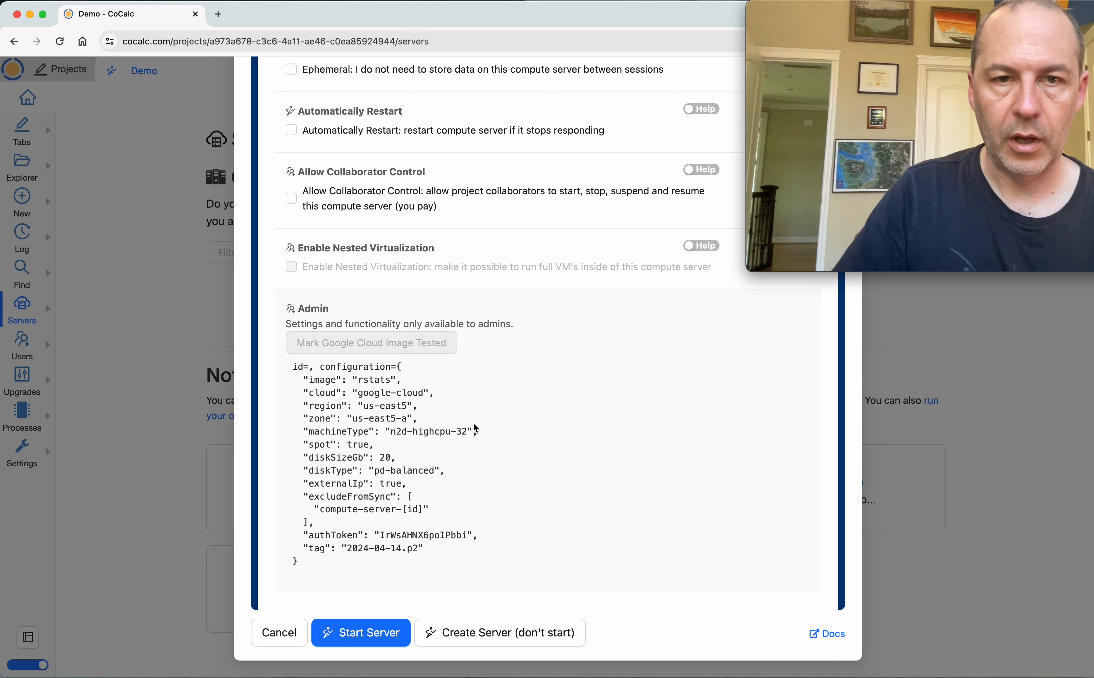
{"action": "scroll", "coordinate": [476, 429], "scroll_direction": "up", "scroll_amount": 9}
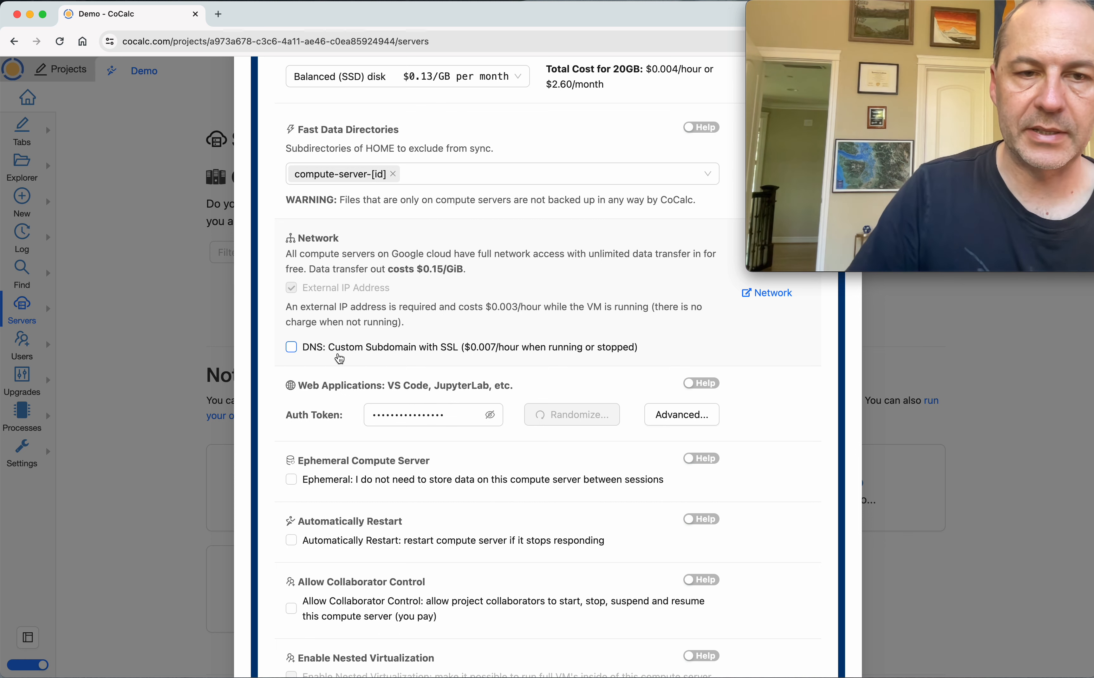
{"action": "left_click", "coordinate": [340, 358]}
{"action": "left_click", "coordinate": [400, 391]}
{"action": "type", "text": "rst"}
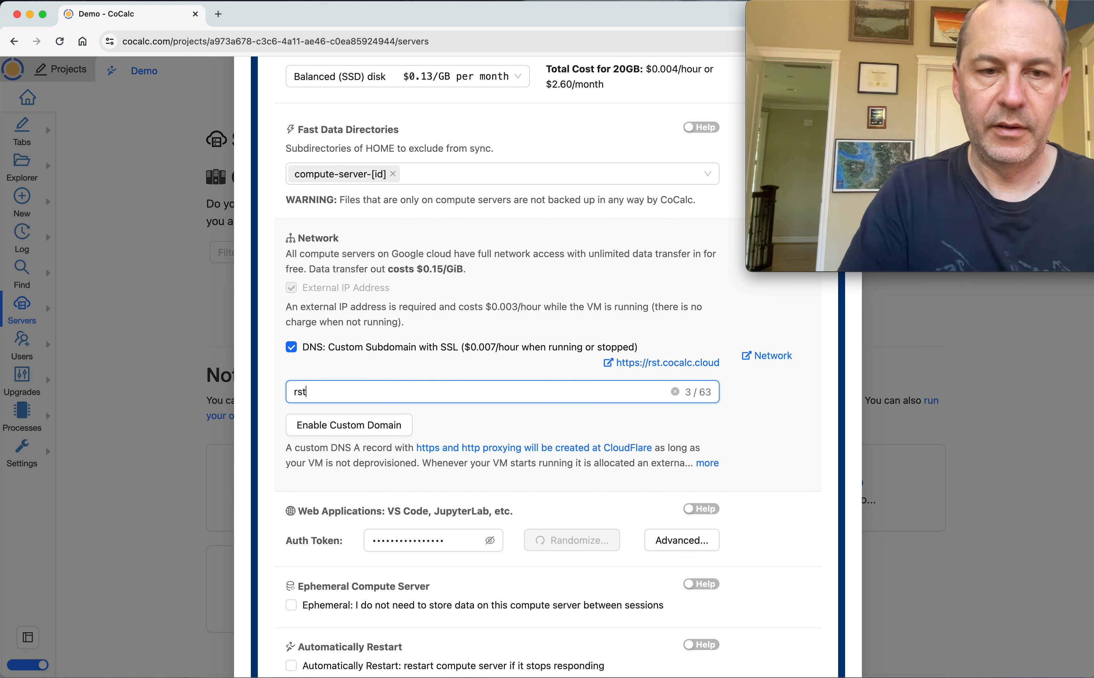
{"action": "type", "text": "udio-demo"}
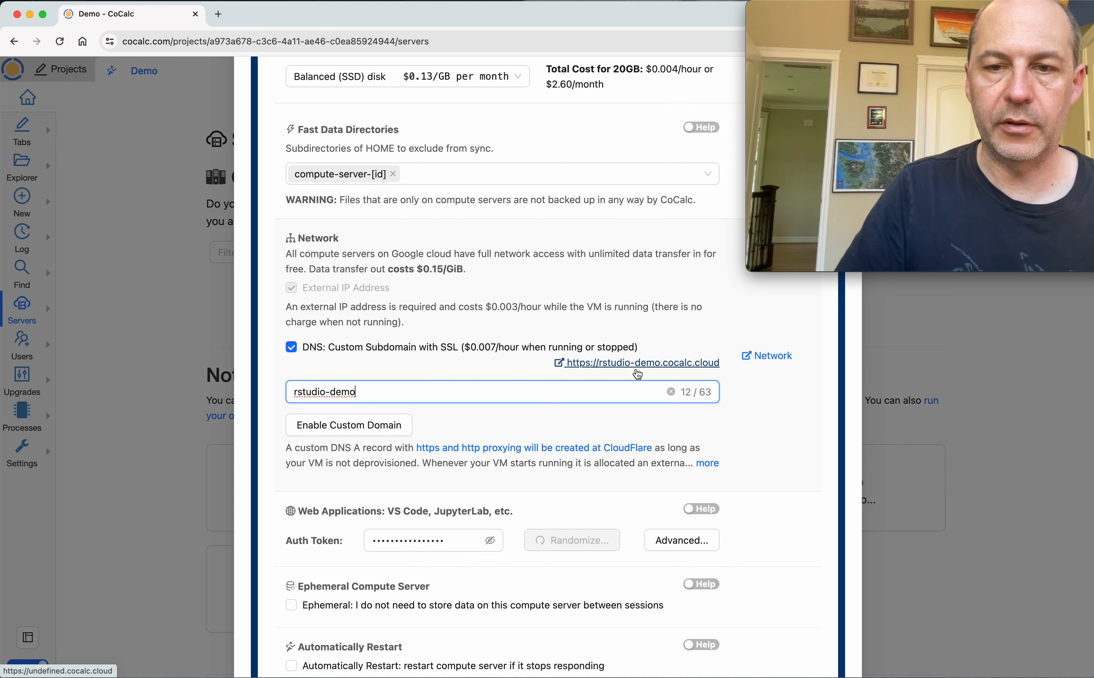
{"action": "left_click", "coordinate": [386, 427]}
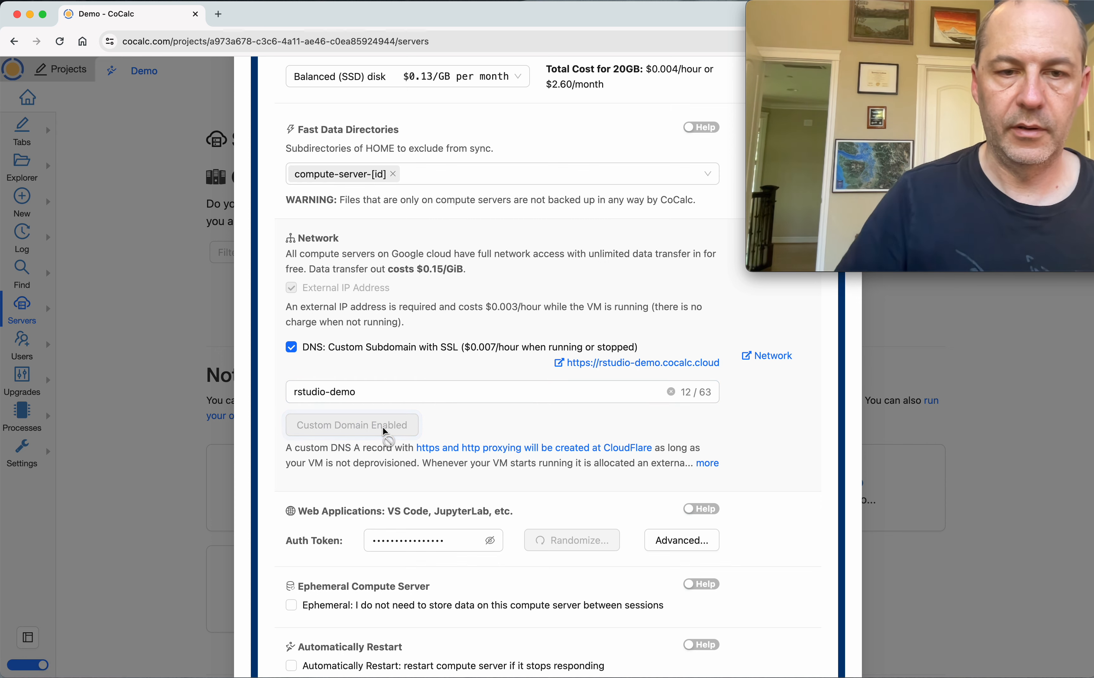
{"action": "scroll", "coordinate": [384, 430], "scroll_direction": "down", "scroll_amount": 15}
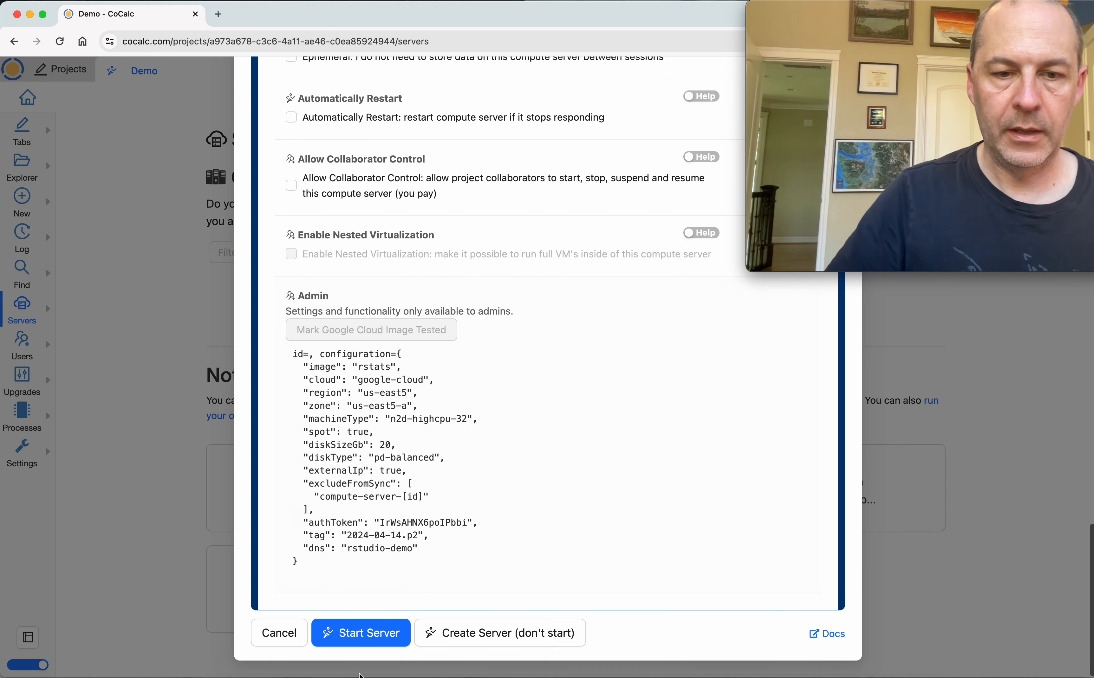
{"action": "left_click", "coordinate": [362, 643]}
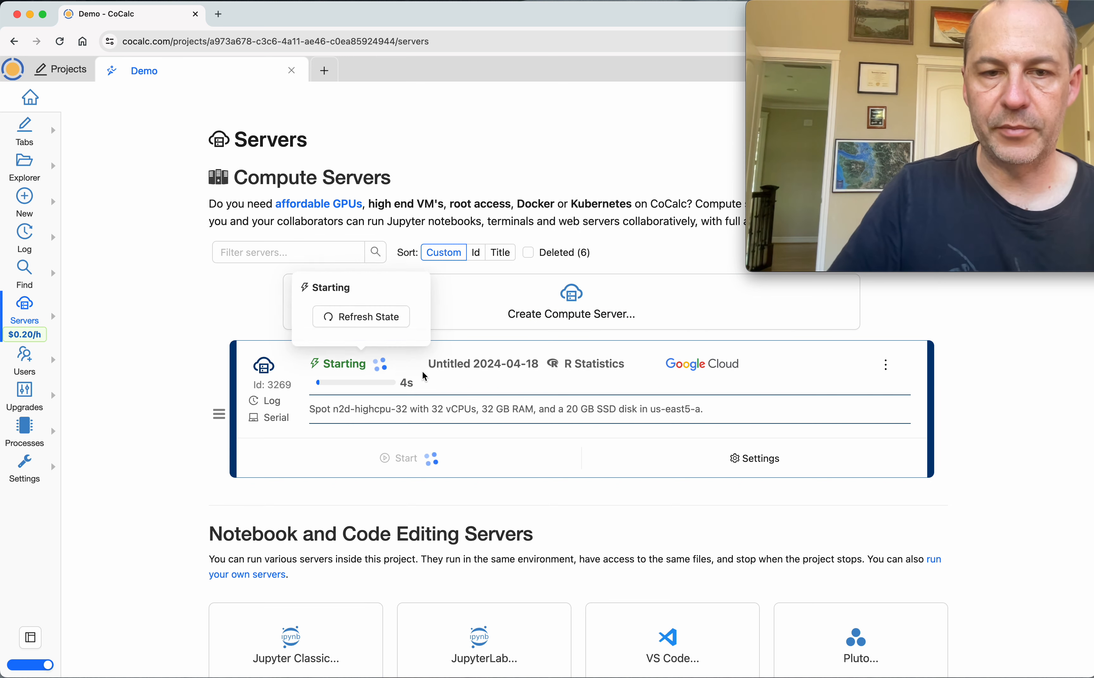
Step: Rename the new compute server R Studio Demo and change its color to teal
{"action": "left_click", "coordinate": [885, 365]}
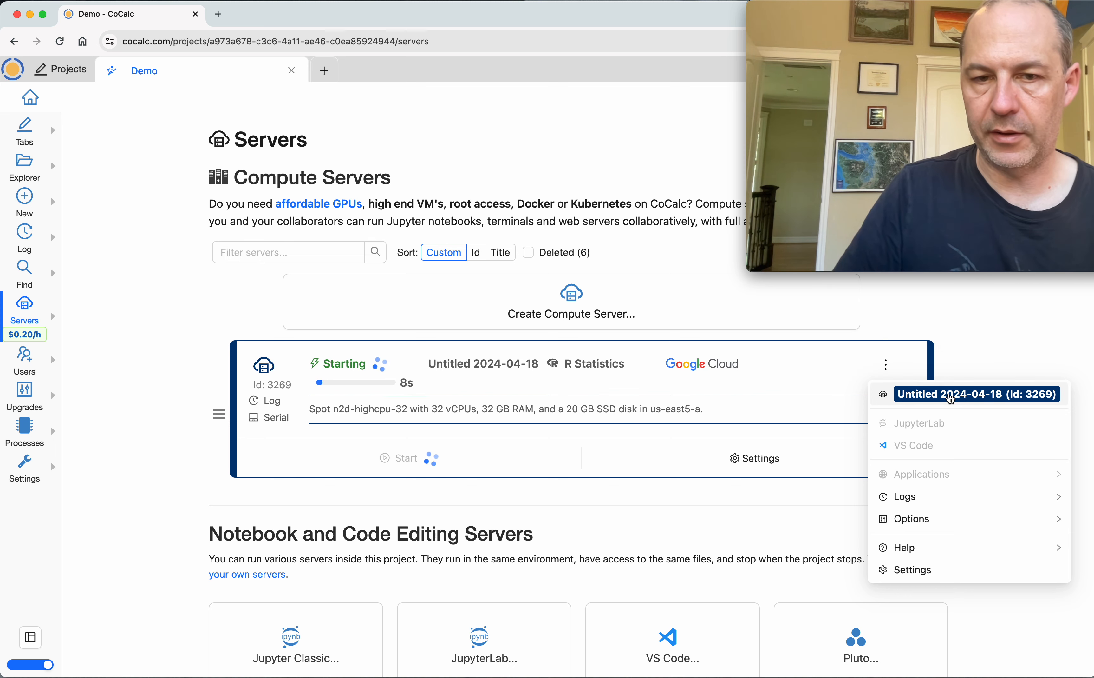
{"action": "left_click", "coordinate": [950, 396]}
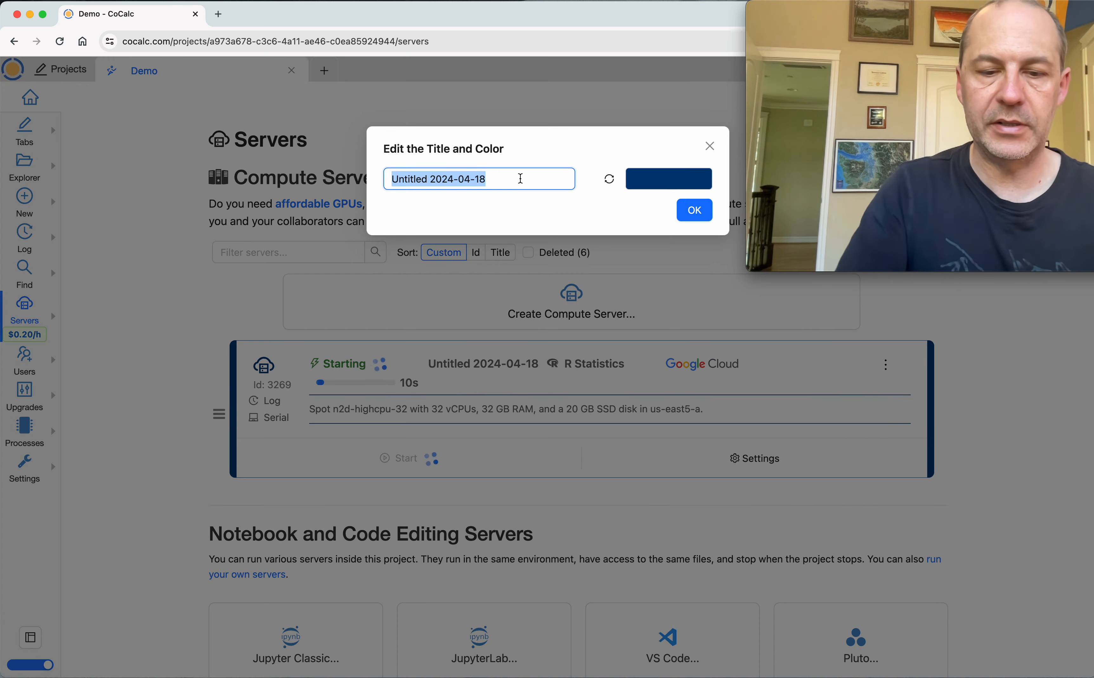
{"action": "type", "text": "R Studio"}
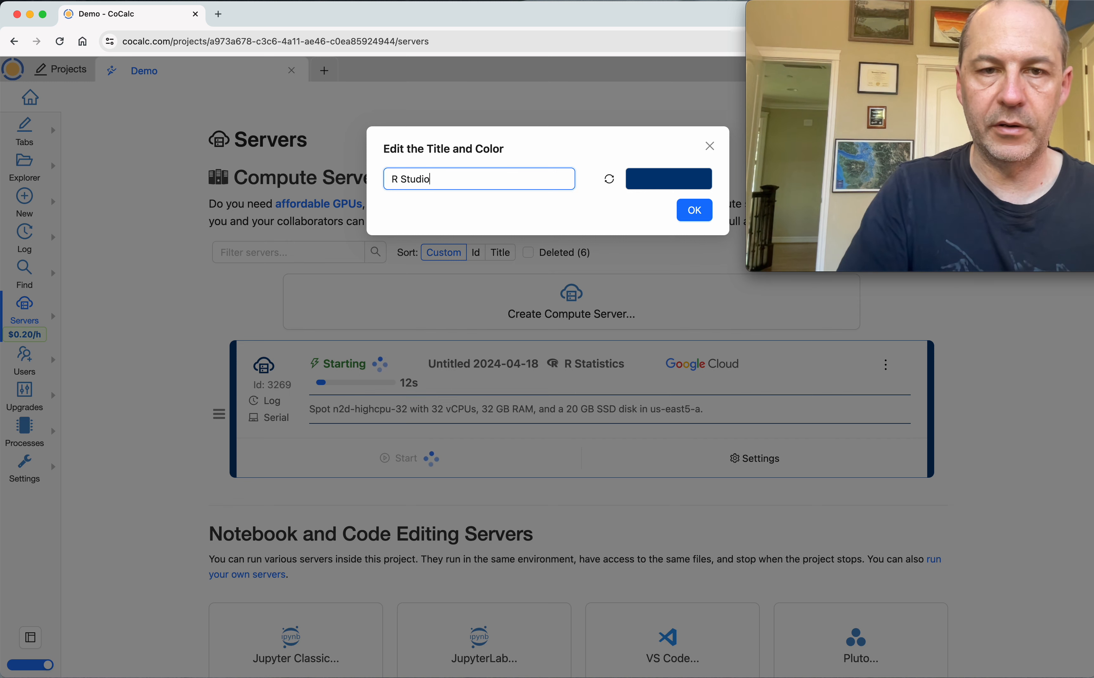
{"action": "type", "text": " Demo"}
{"action": "left_click", "coordinate": [654, 185]}
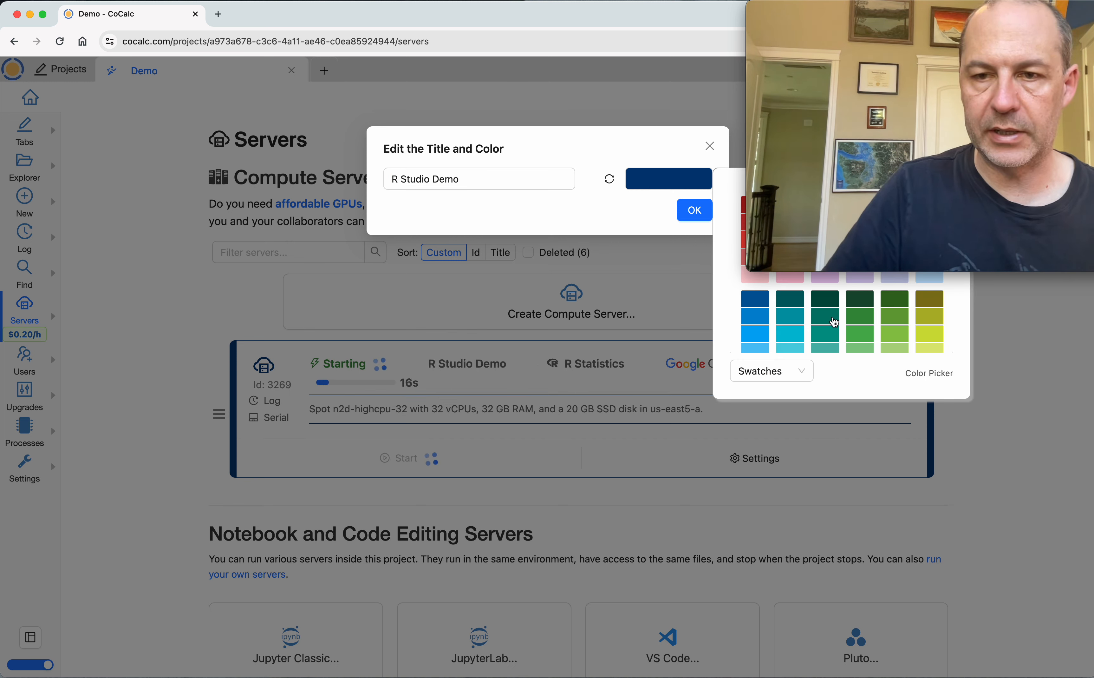
{"action": "left_click", "coordinate": [829, 342]}
{"action": "left_click", "coordinate": [694, 210]}
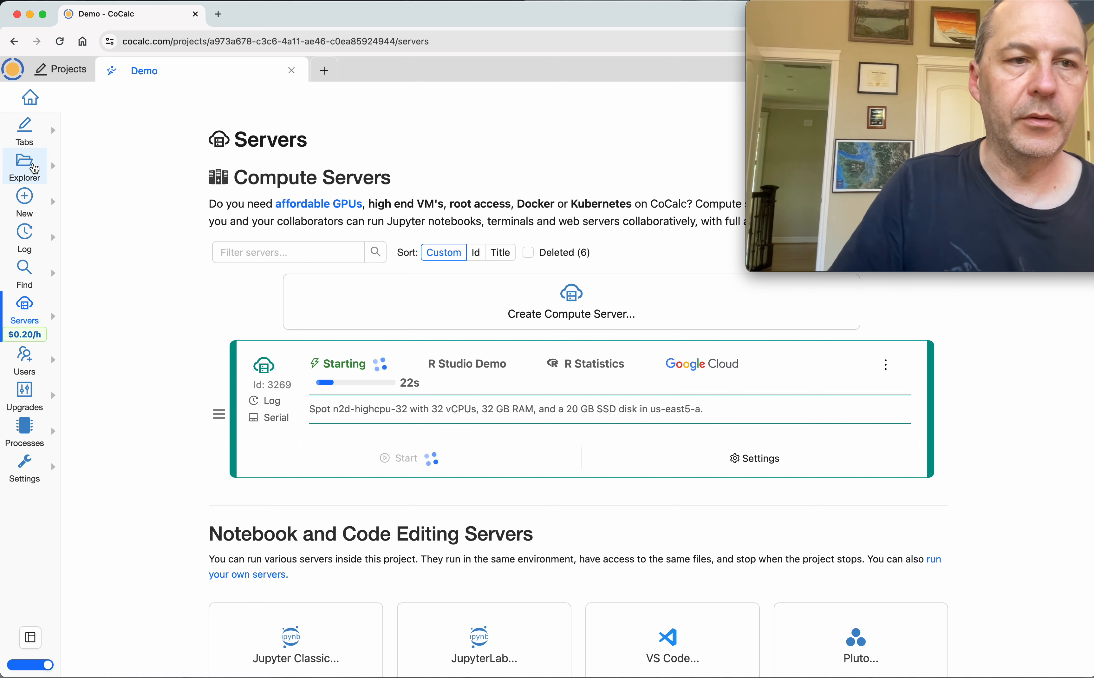
Step: List the servers available in the project's file explorer and pick the R Studio Demo compute server
{"action": "left_click", "coordinate": [32, 173]}
{"action": "left_click", "coordinate": [110, 127]}
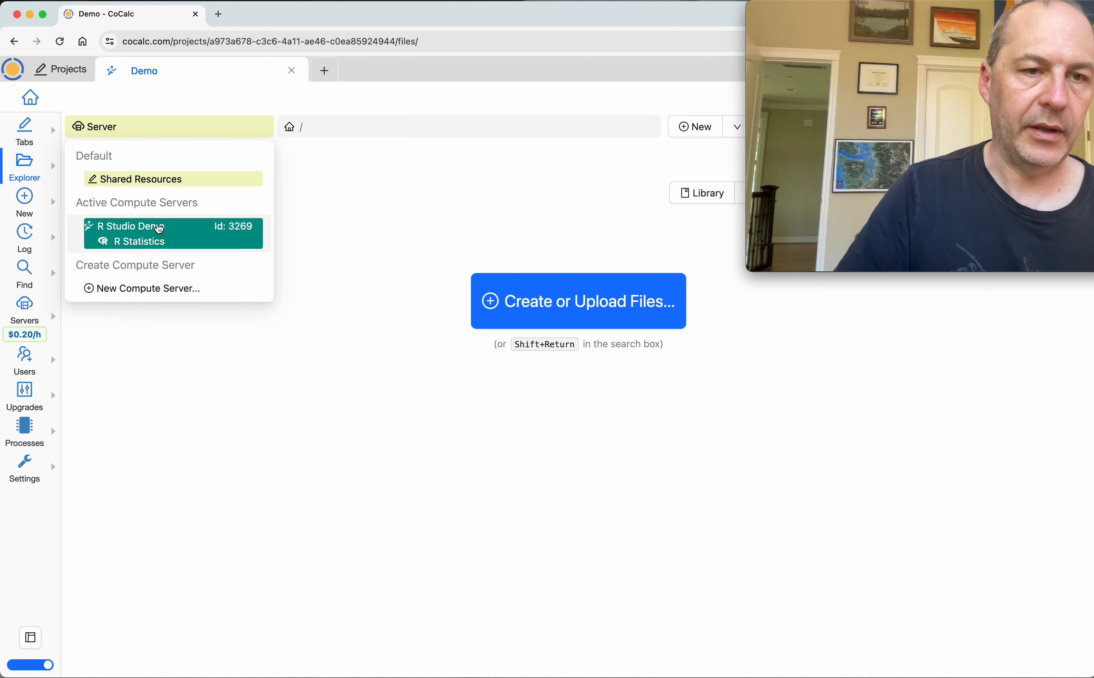
{"action": "left_click", "coordinate": [100, 240]}
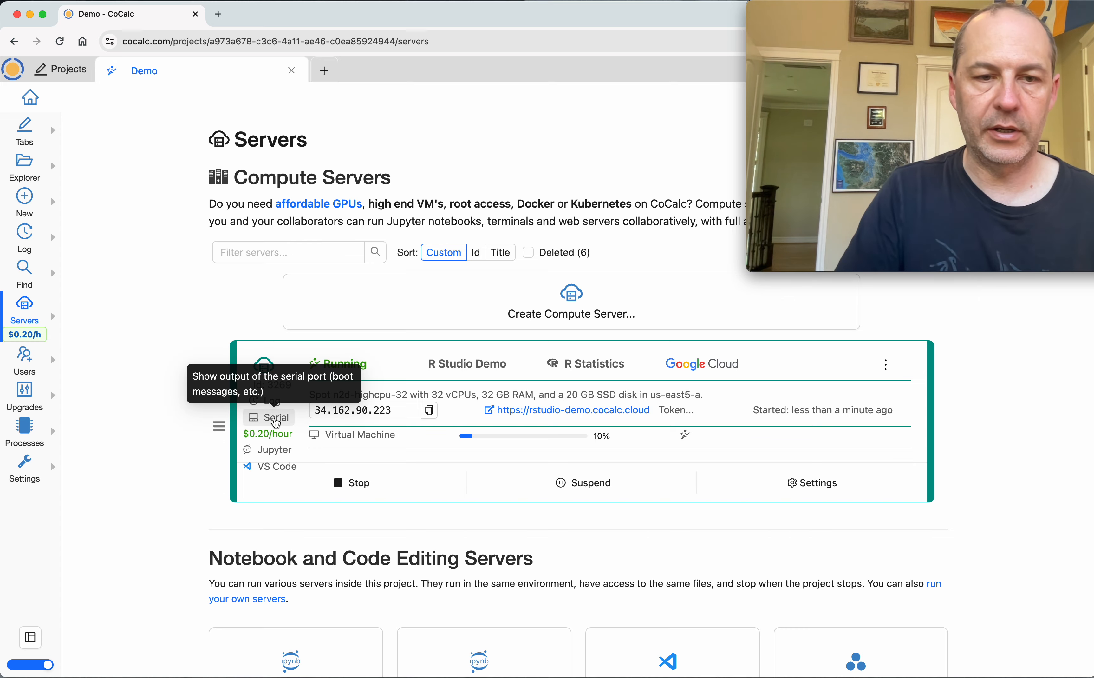
Step: Examine the serial port output of the R Studio Demo server, close it, and check the server's component status
{"action": "left_click", "coordinate": [276, 422]}
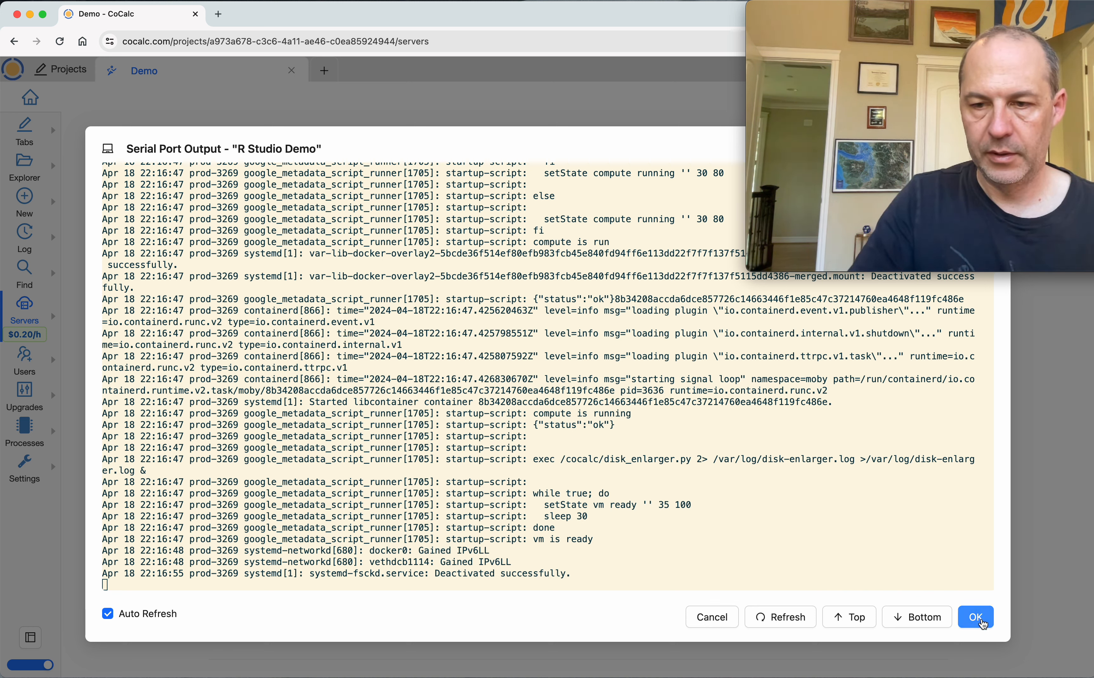
{"action": "left_click", "coordinate": [976, 617]}
{"action": "scroll", "coordinate": [452, 503], "scroll_direction": "down", "scroll_amount": 2}
{"action": "scroll", "coordinate": [451, 502], "scroll_direction": "down", "scroll_amount": 1}
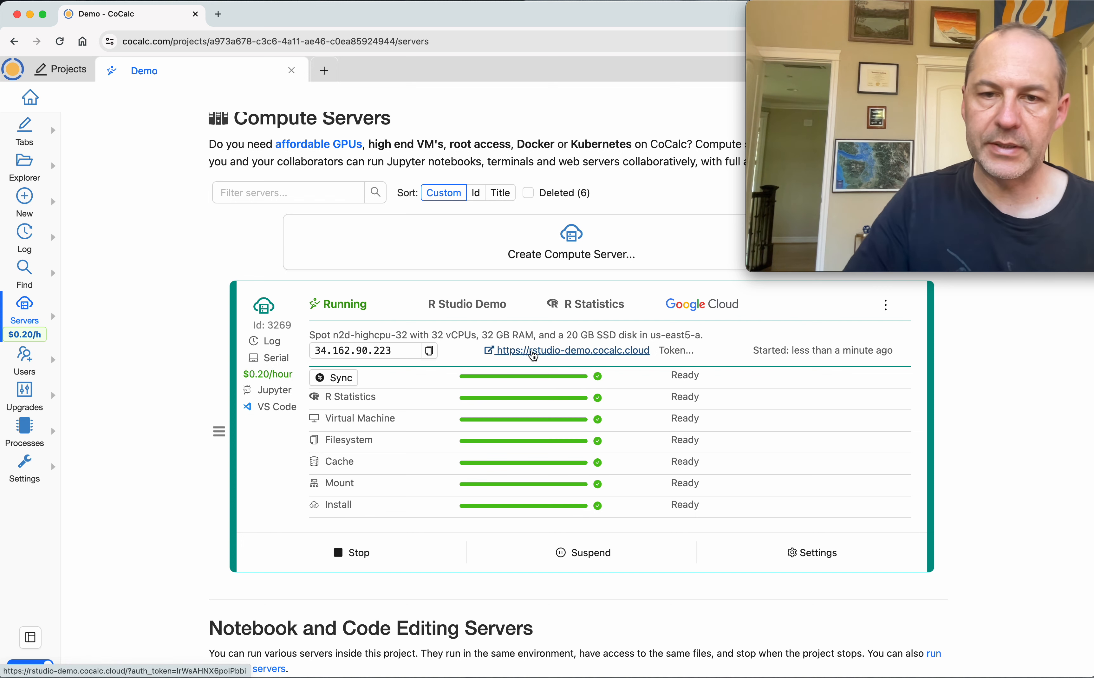
Step: Open the server's rstudio-demo.cocalc.cloud site, then reveal and copy the authentication token from the compute server's entry
{"action": "left_click", "coordinate": [533, 353]}
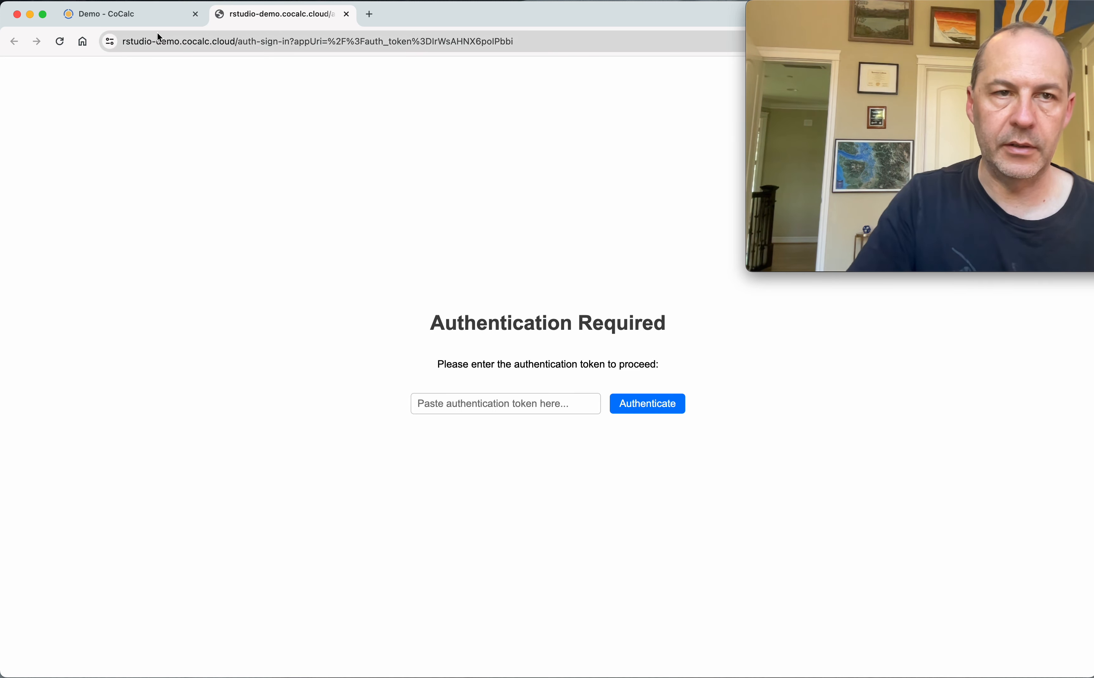
{"action": "left_click", "coordinate": [135, 14]}
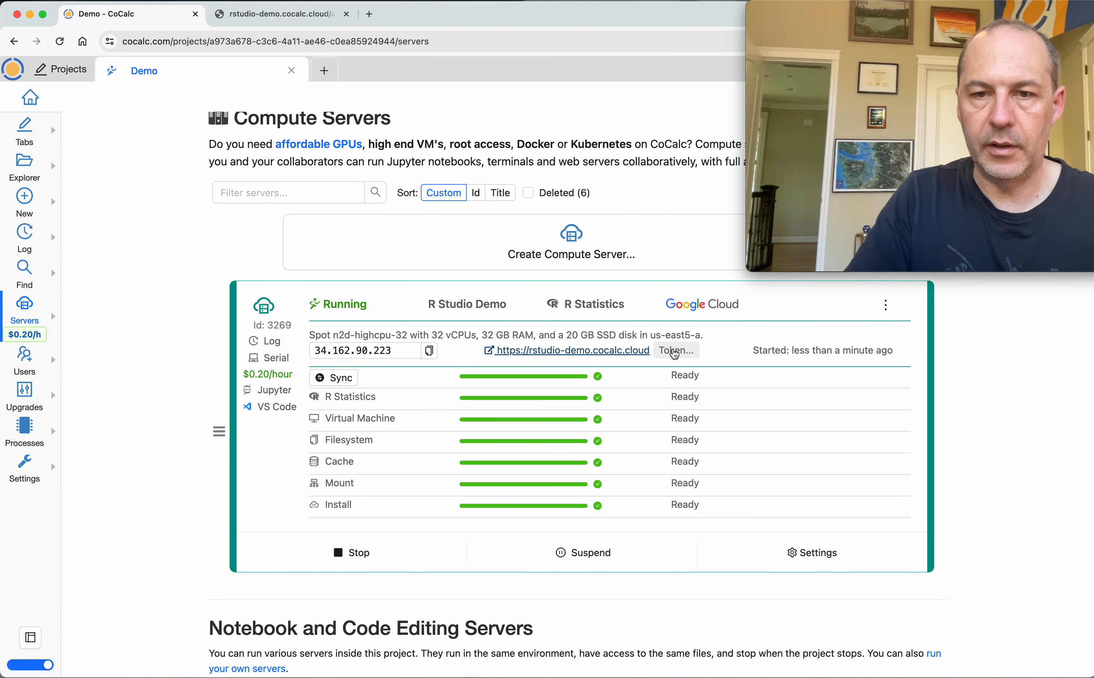
{"action": "left_click", "coordinate": [674, 354]}
{"action": "left_click", "coordinate": [725, 359]}
{"action": "double_click", "coordinate": [696, 360]}
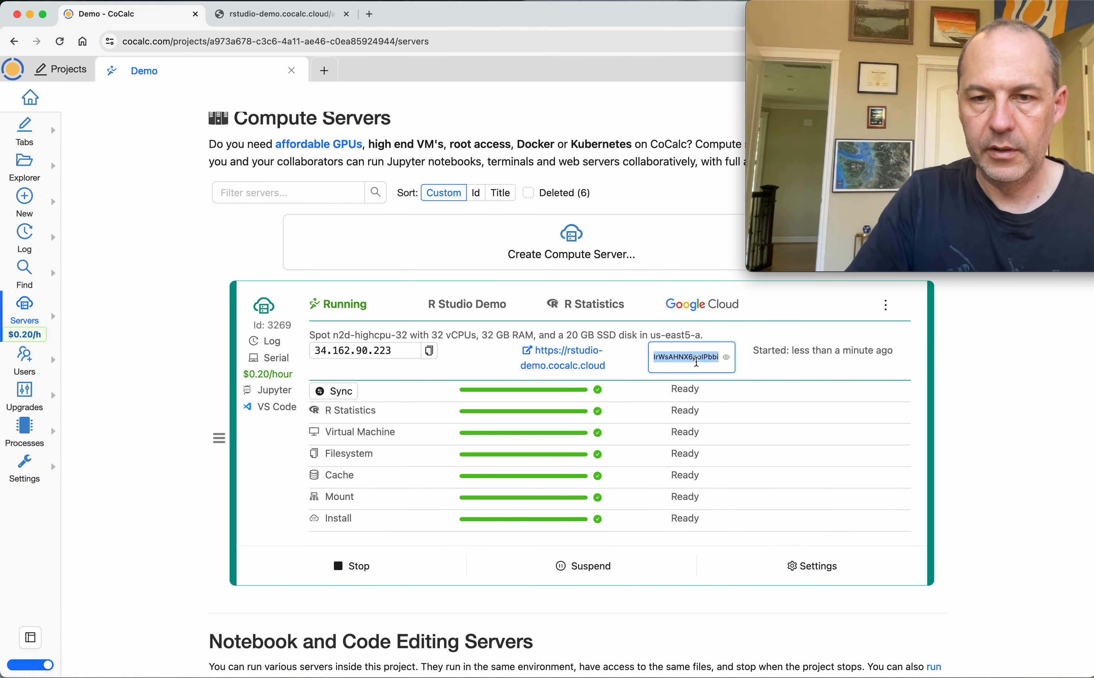
Step: Paste the authentication token on the rstudio-demo.cocalc.cloud sign-in page and authenticate to open RStudio Server
{"action": "left_click", "coordinate": [302, 15]}
{"action": "left_click", "coordinate": [501, 394]}
{"action": "key", "text": "super+v"}
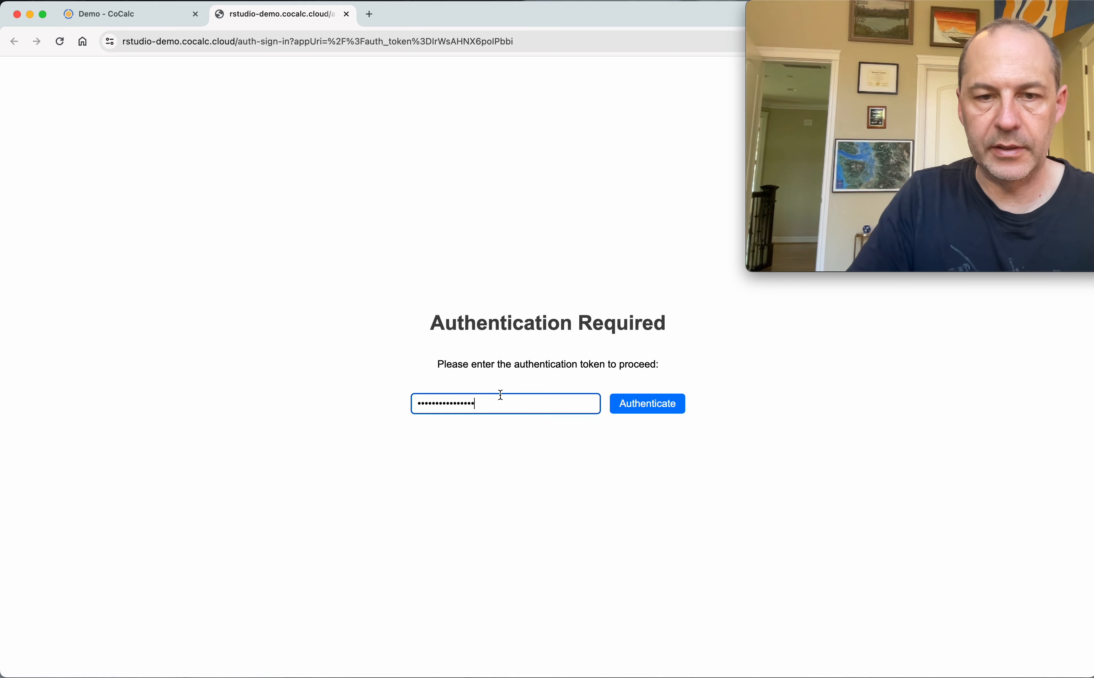
{"action": "left_click", "coordinate": [673, 407]}
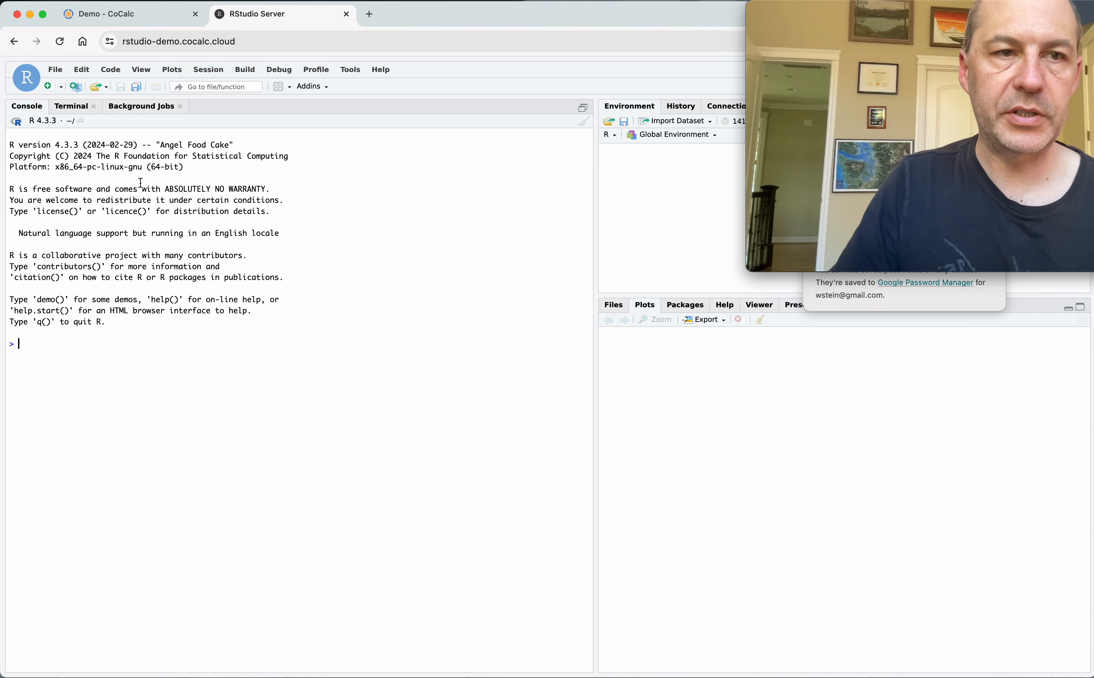
Step: Run top in the RStudio terminal, show the usage of each individual CPU, quit it and return to the R console
{"action": "left_click", "coordinate": [74, 111]}
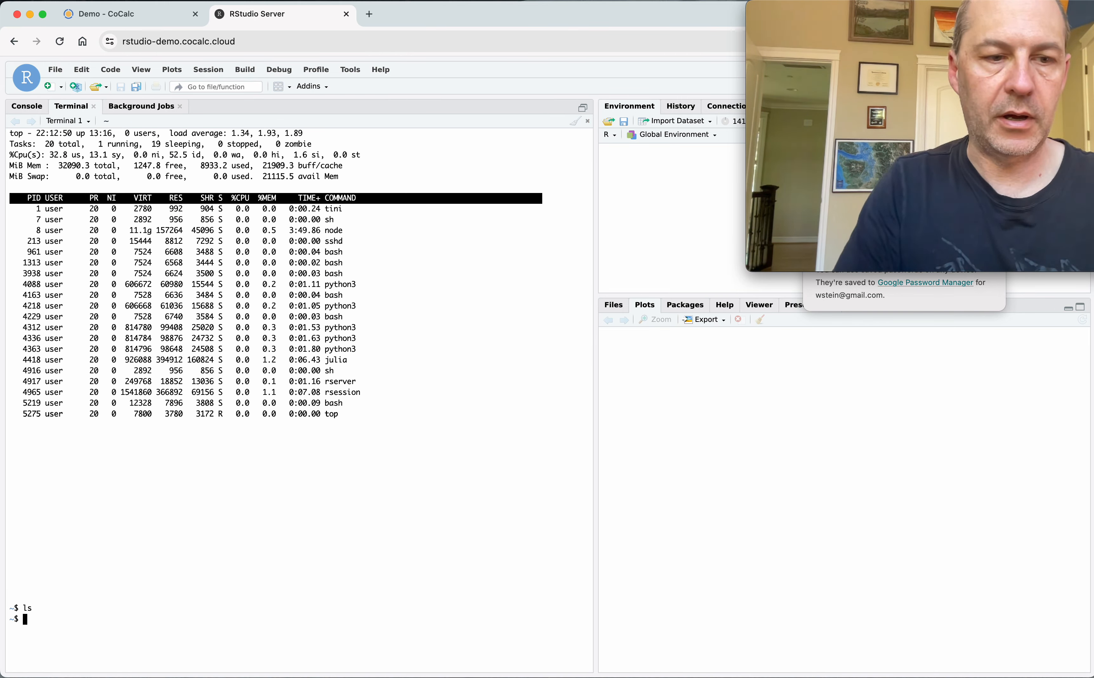
{"action": "type", "text": "top"}
{"action": "key", "text": "Return"}
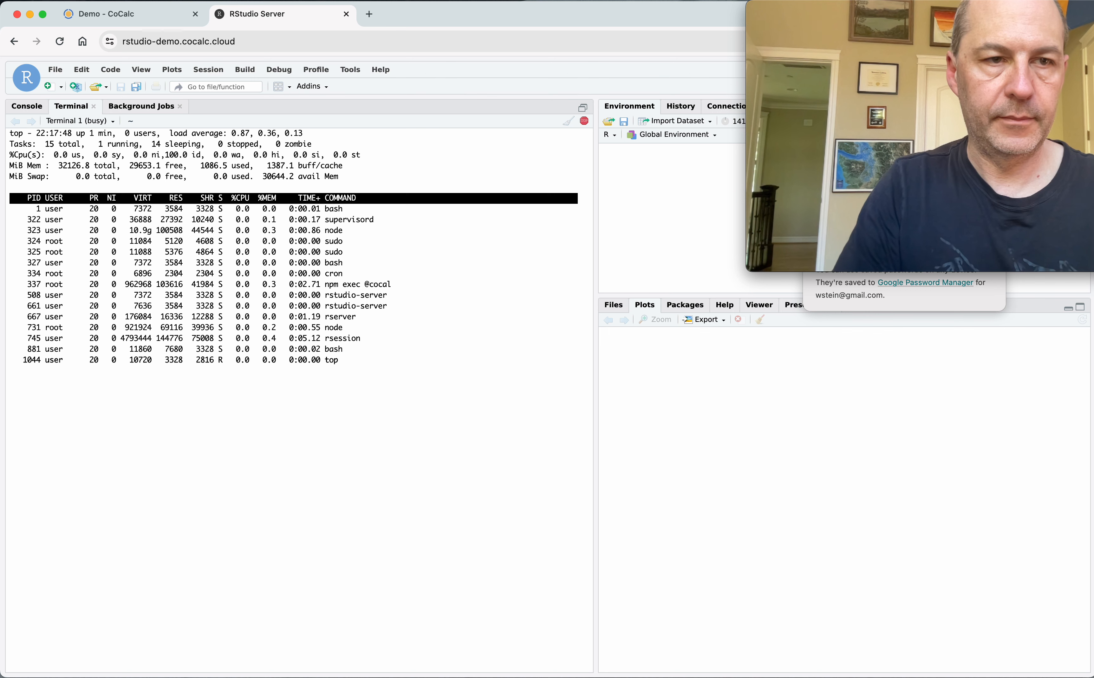
{"action": "key", "text": "1"}
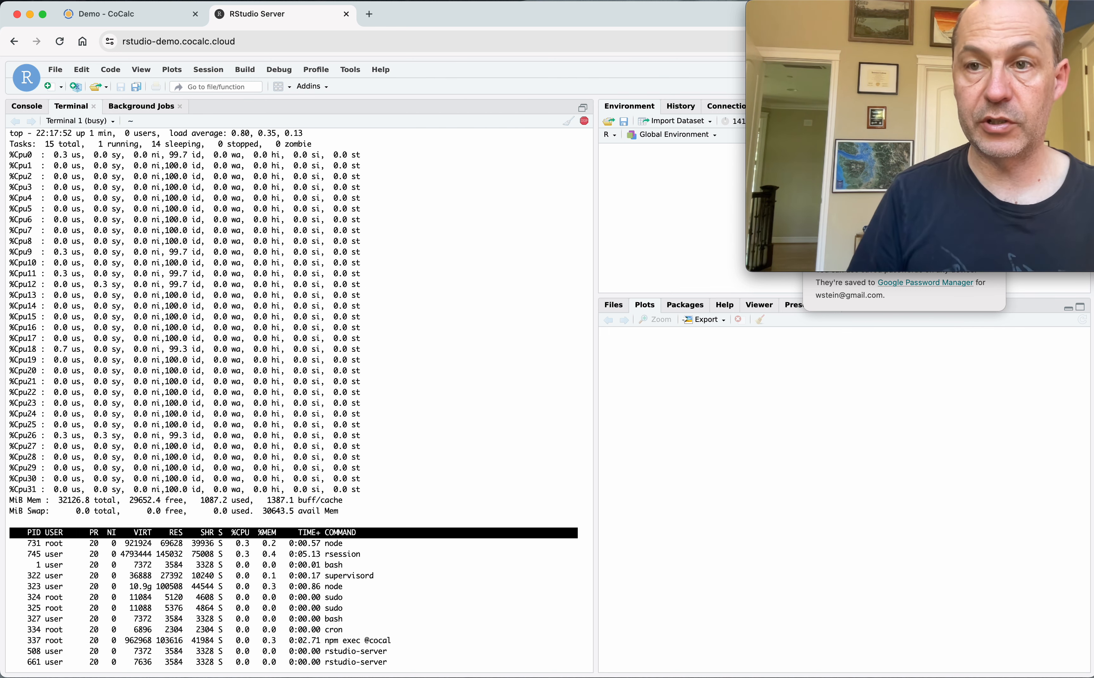
{"action": "key", "text": "q"}
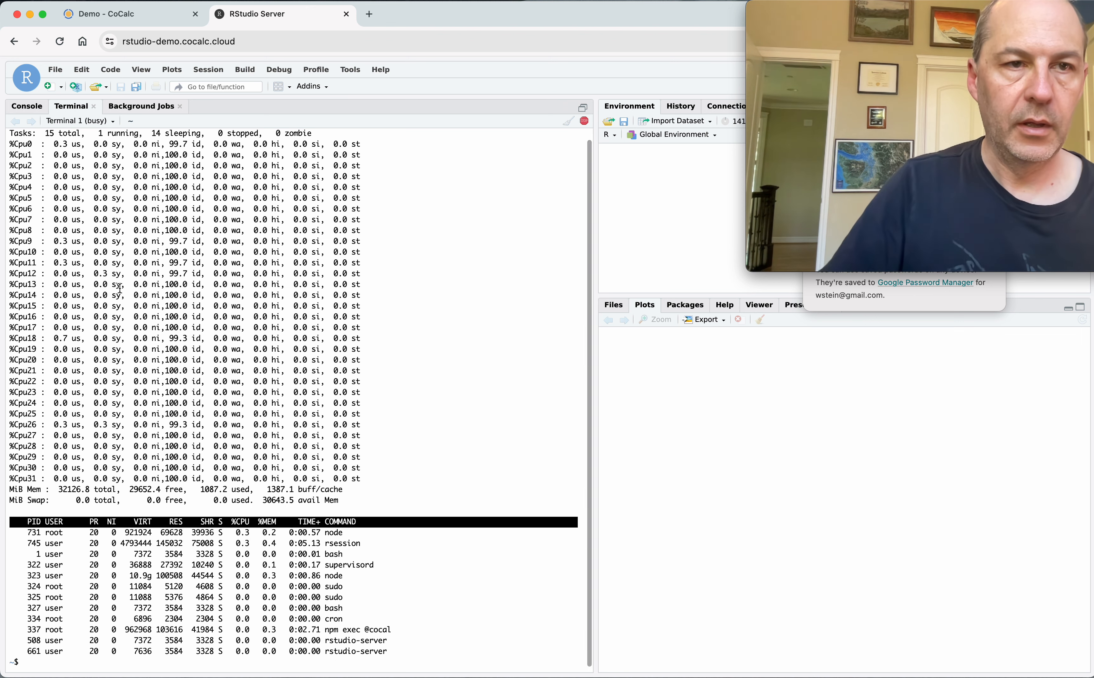
{"action": "left_click", "coordinate": [28, 108]}
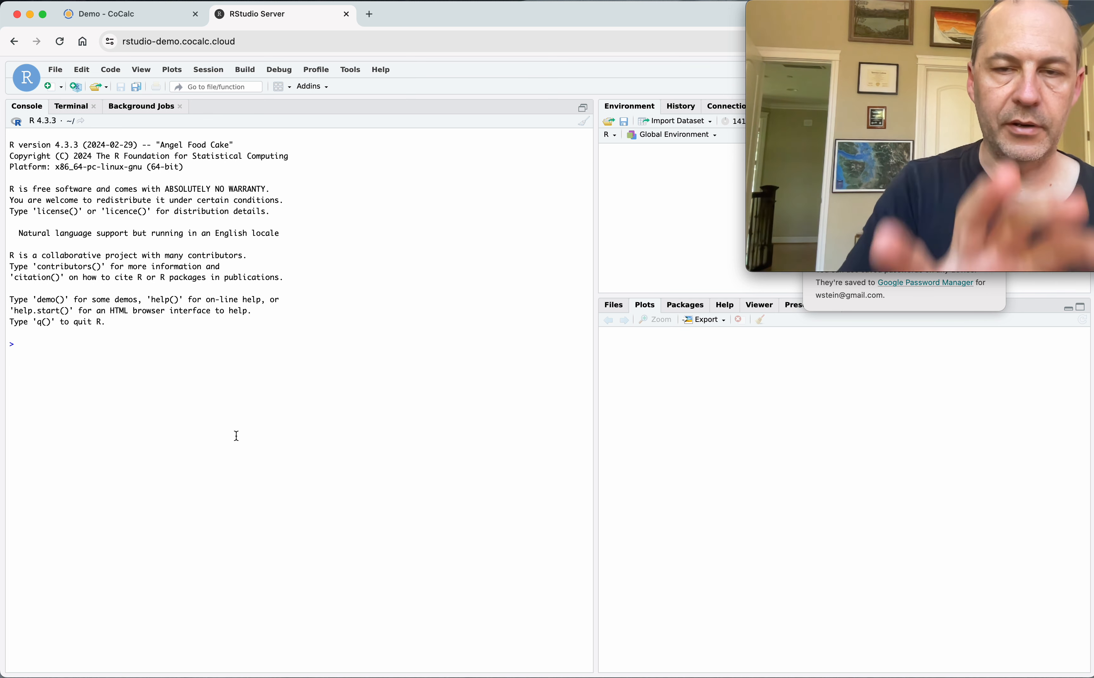
Step: Switch to the CoCalc Demo project and create a new file named demo.r in its home folder
{"action": "left_click", "coordinate": [107, 22]}
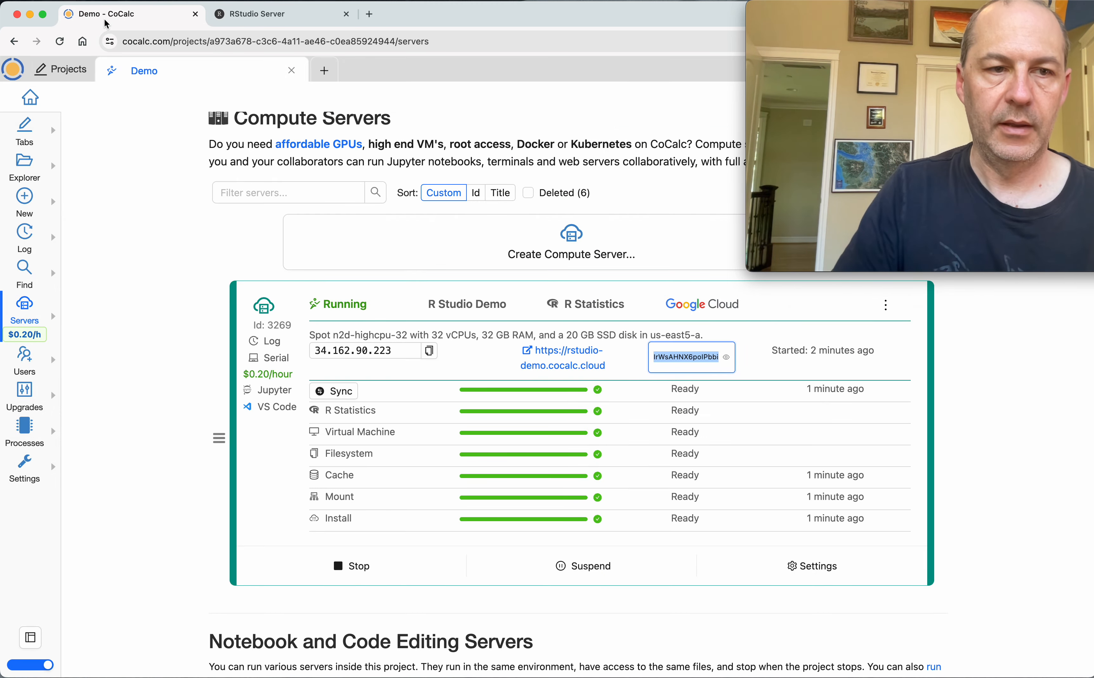
{"action": "left_click", "coordinate": [25, 200]}
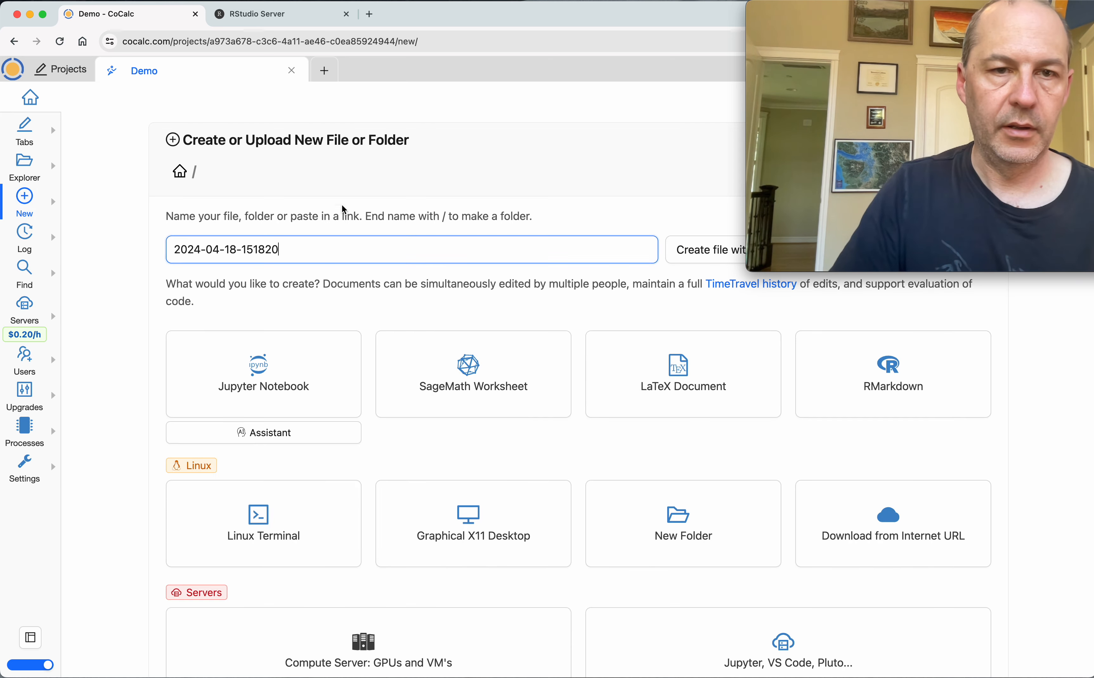
{"action": "triple_click", "coordinate": [342, 238]}
{"action": "type", "text": "demo.r"}
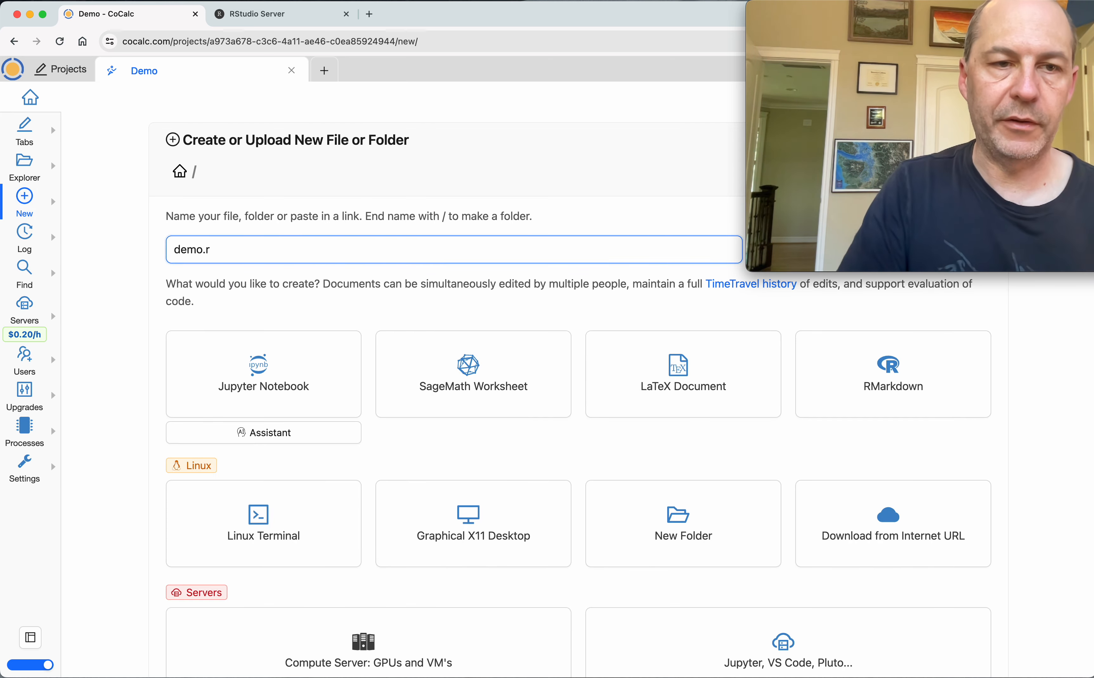
{"action": "key", "text": "Return"}
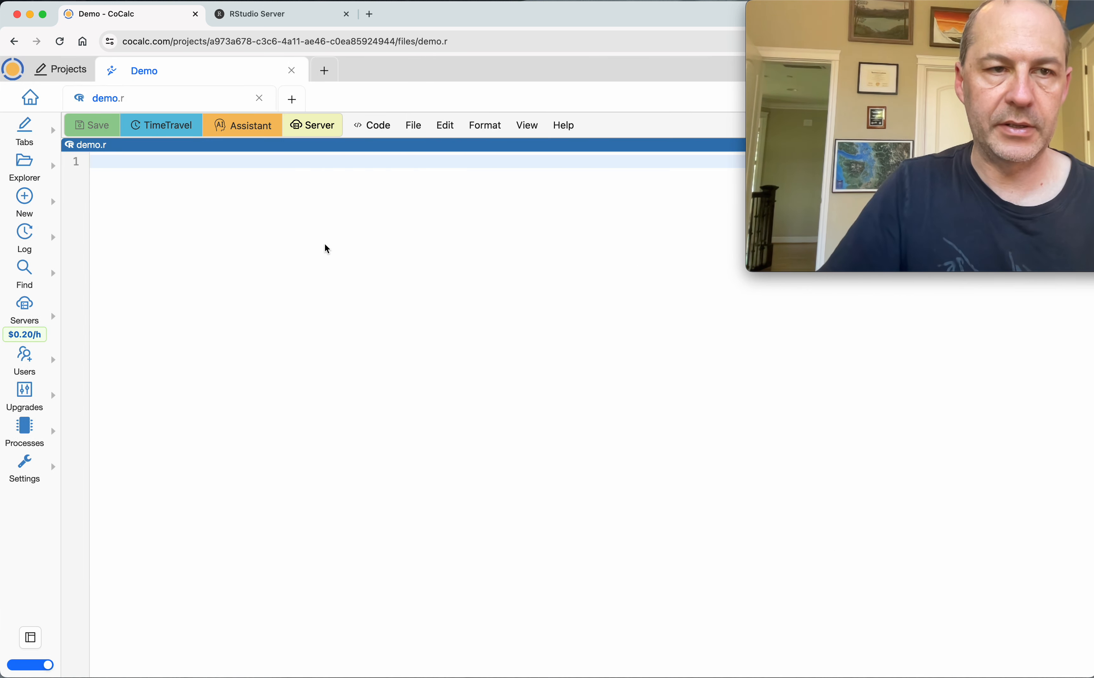
Step: Open demo.r on the R Studio Demo compute server instead of the default shared resources
{"action": "left_click", "coordinate": [320, 126]}
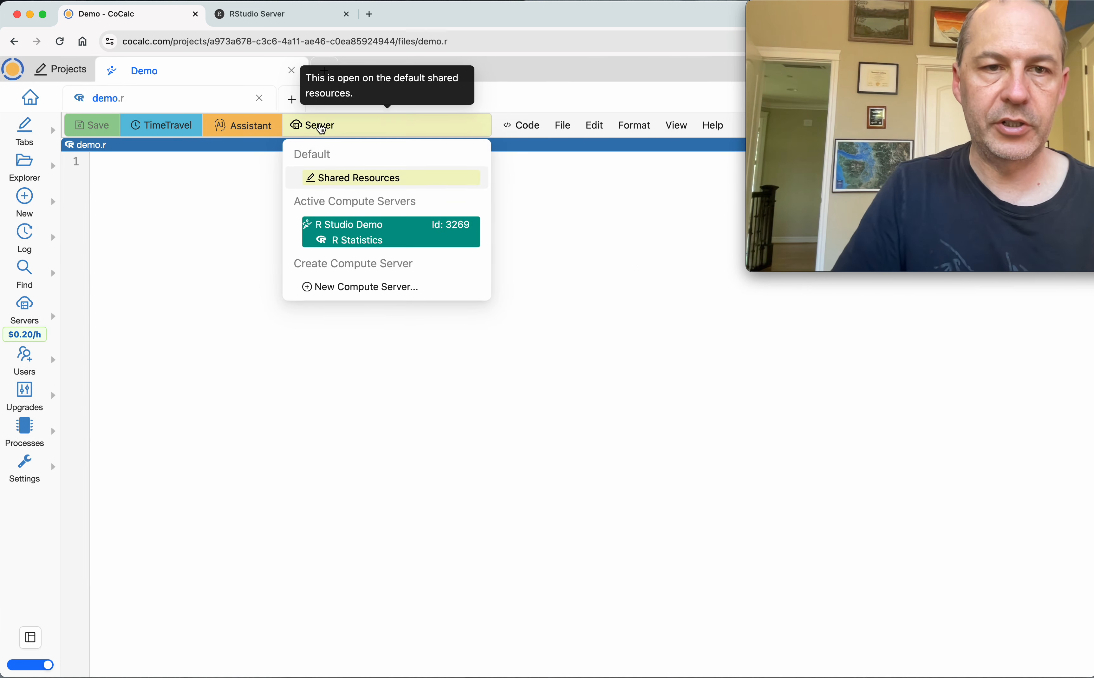
{"action": "left_click", "coordinate": [354, 242]}
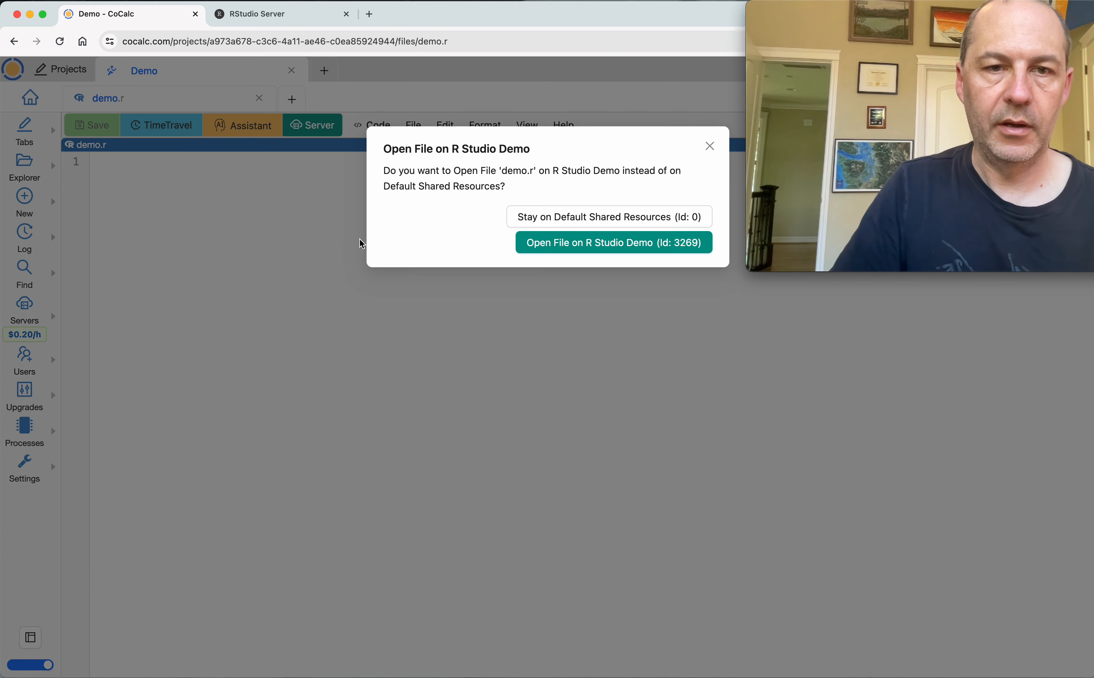
{"action": "left_click", "coordinate": [642, 247]}
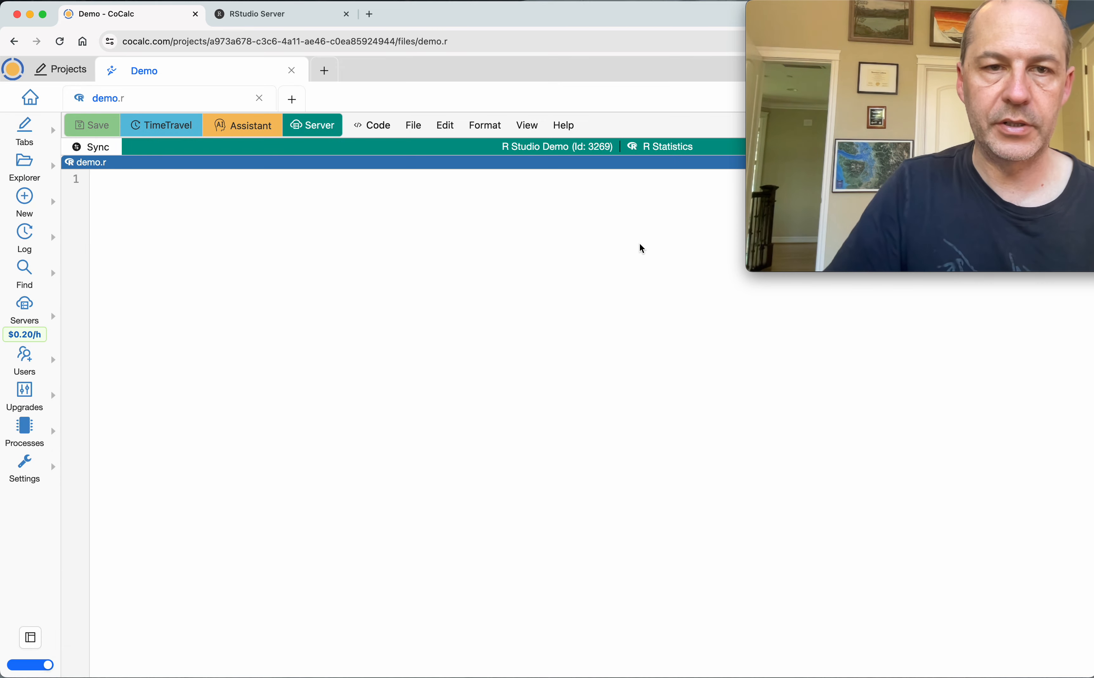
{"action": "left_click", "coordinate": [306, 240]}
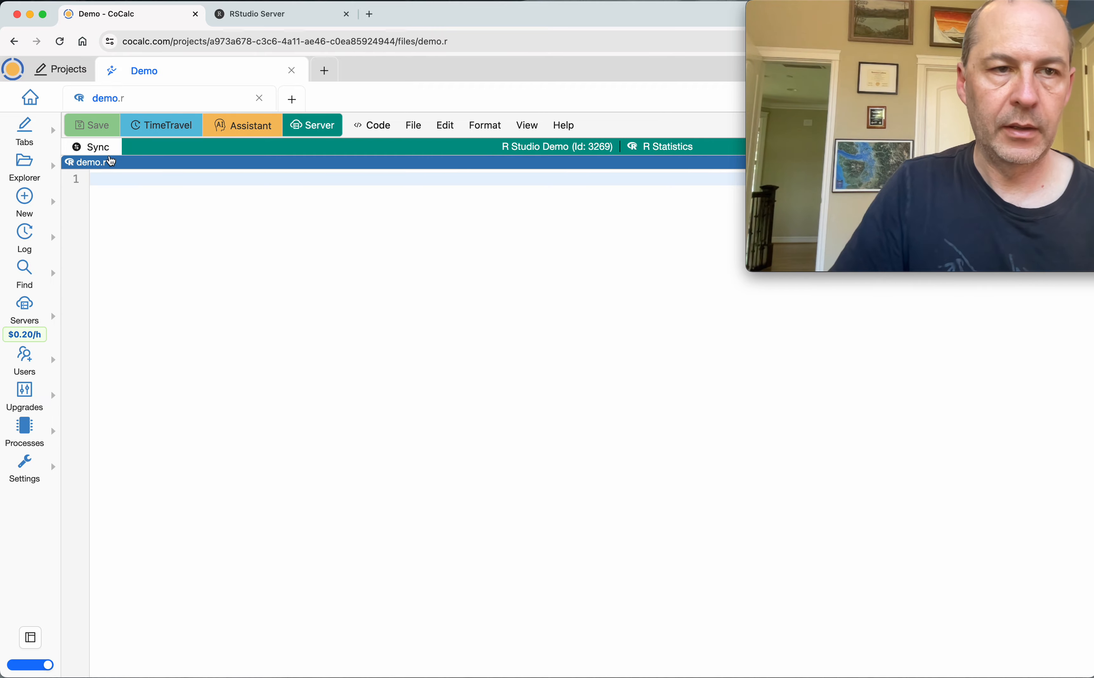
Step: Open the AI assistant for demo.r and switch its language model to GPT-4
{"action": "left_click", "coordinate": [258, 126]}
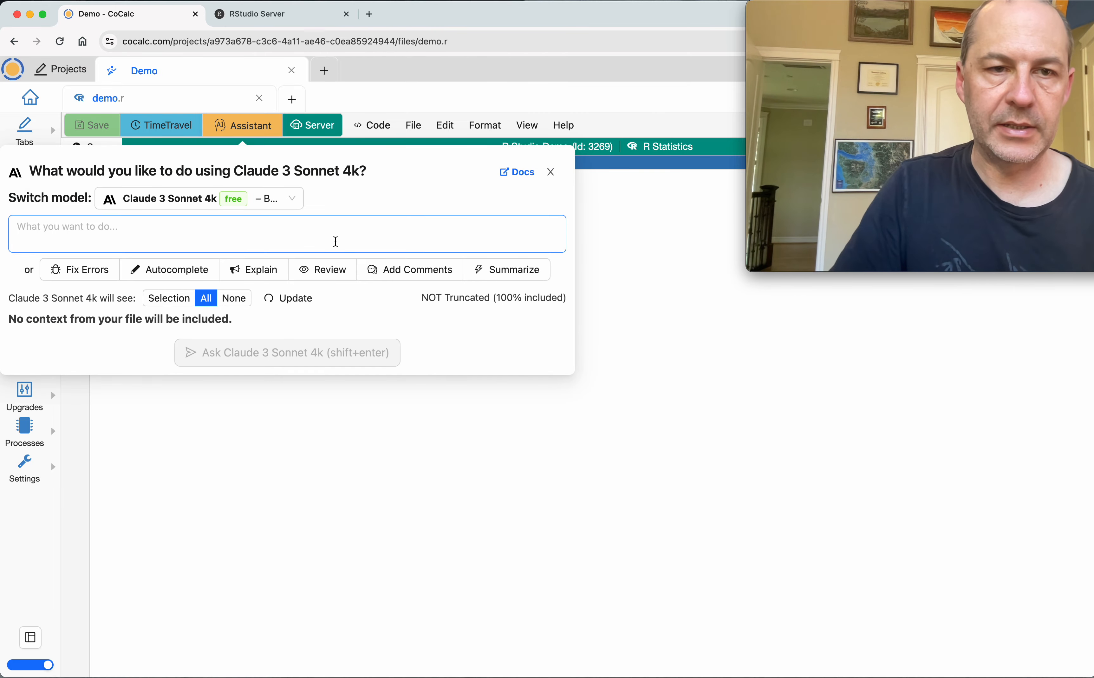
{"action": "left_click", "coordinate": [292, 198]}
{"action": "scroll", "coordinate": [316, 286], "scroll_direction": "up", "scroll_amount": 5}
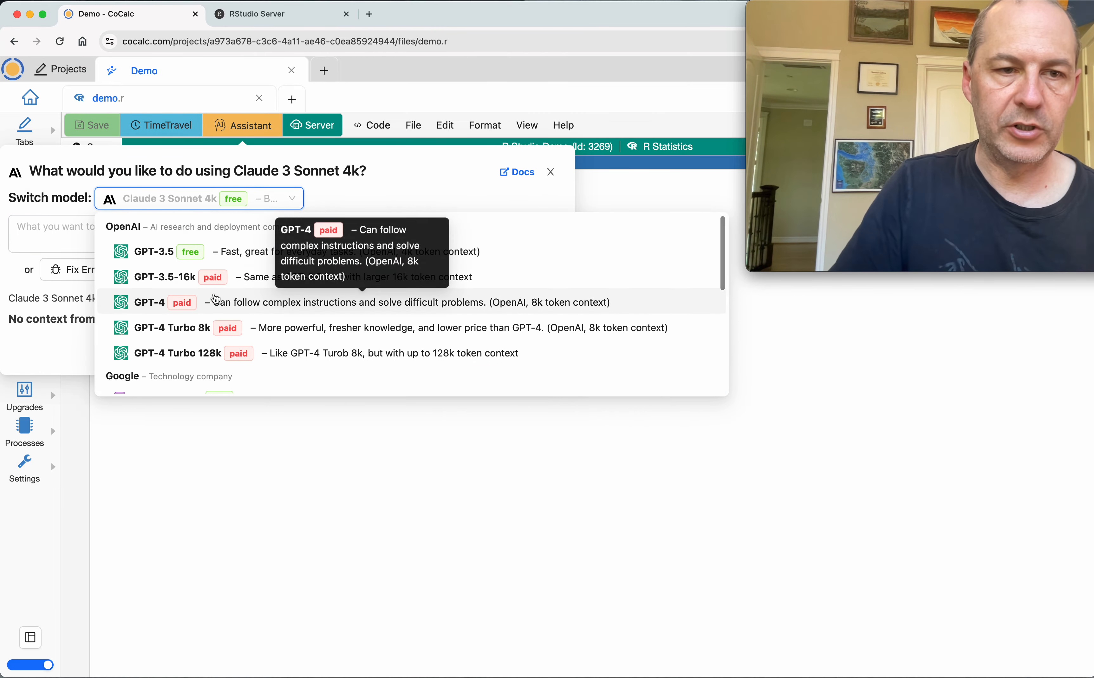
{"action": "left_click", "coordinate": [316, 302]}
{"action": "left_click", "coordinate": [184, 230]}
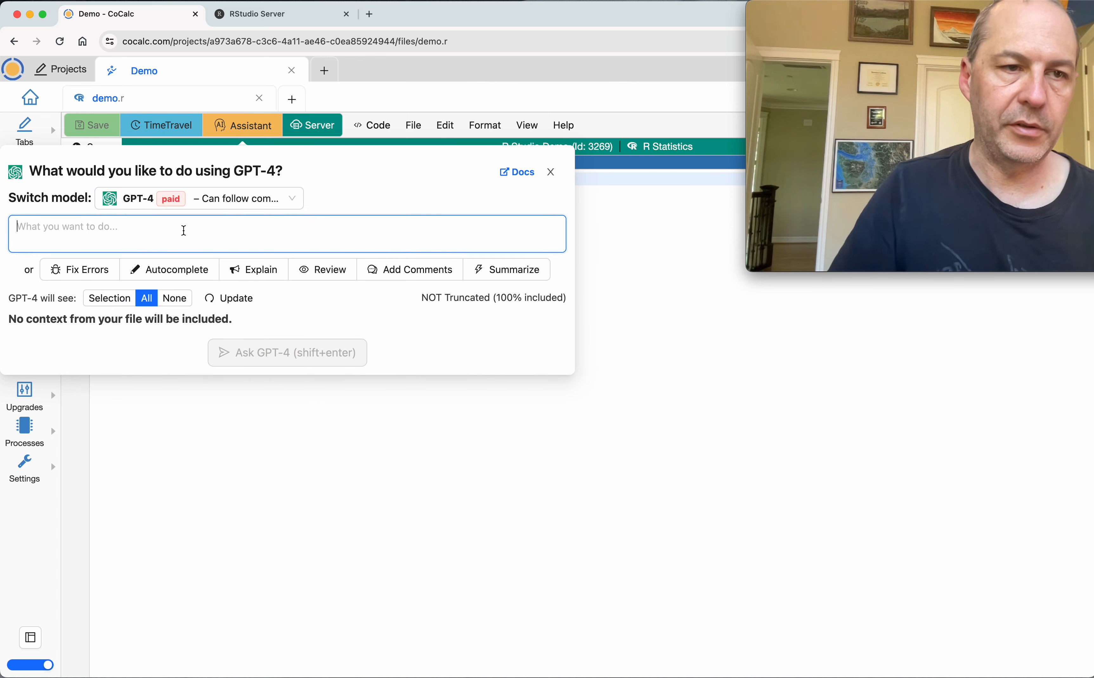
Step: Ask GPT-4 for a short R program illustrating parallel computation, running 32 threads at once on a 32-CPU server with a significant speedup over a single CPU
{"action": "type", "text": "Please r"}
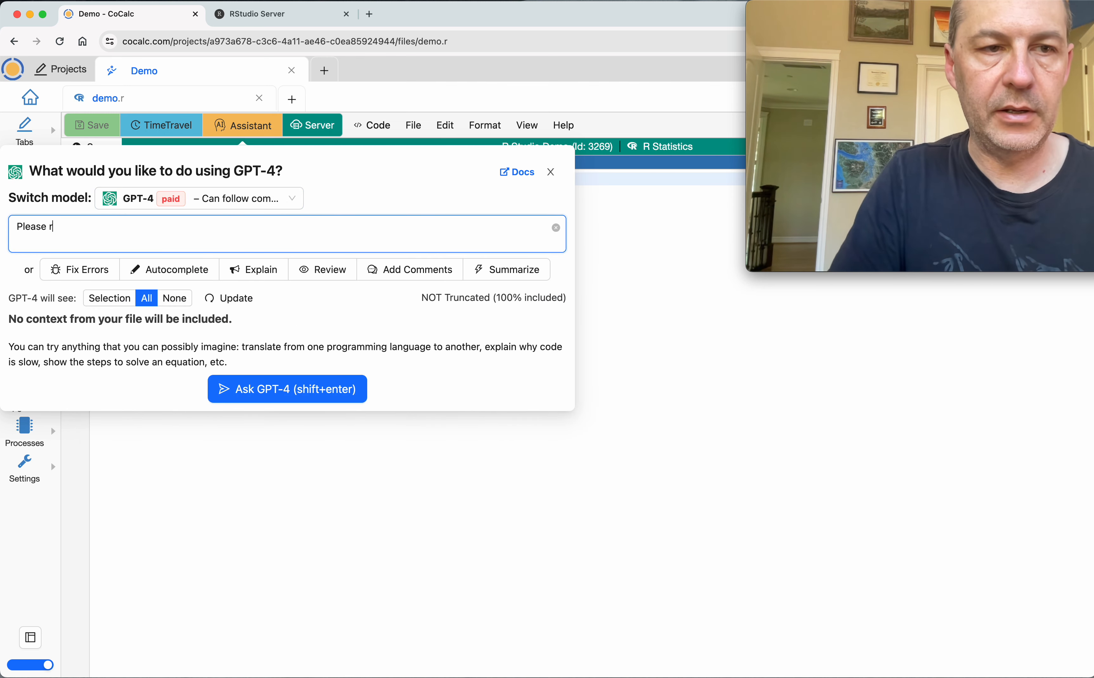
{"action": "key", "text": "BackSpace"}
{"action": "type", "text": "write a short "}
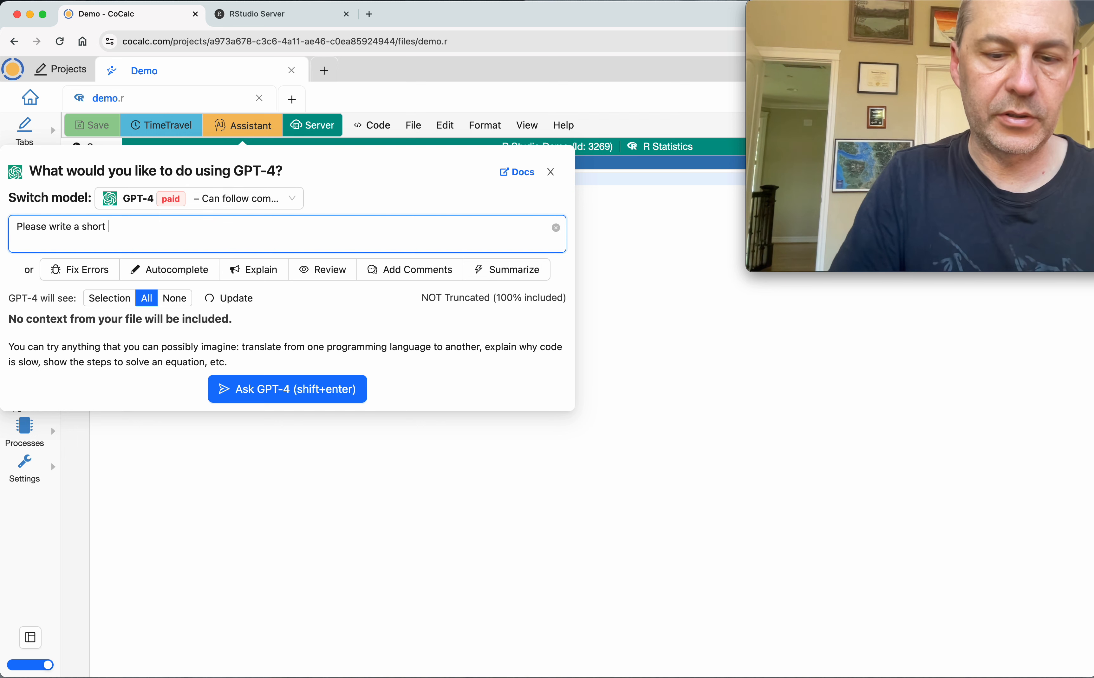
{"action": "type", "text": "little R program"}
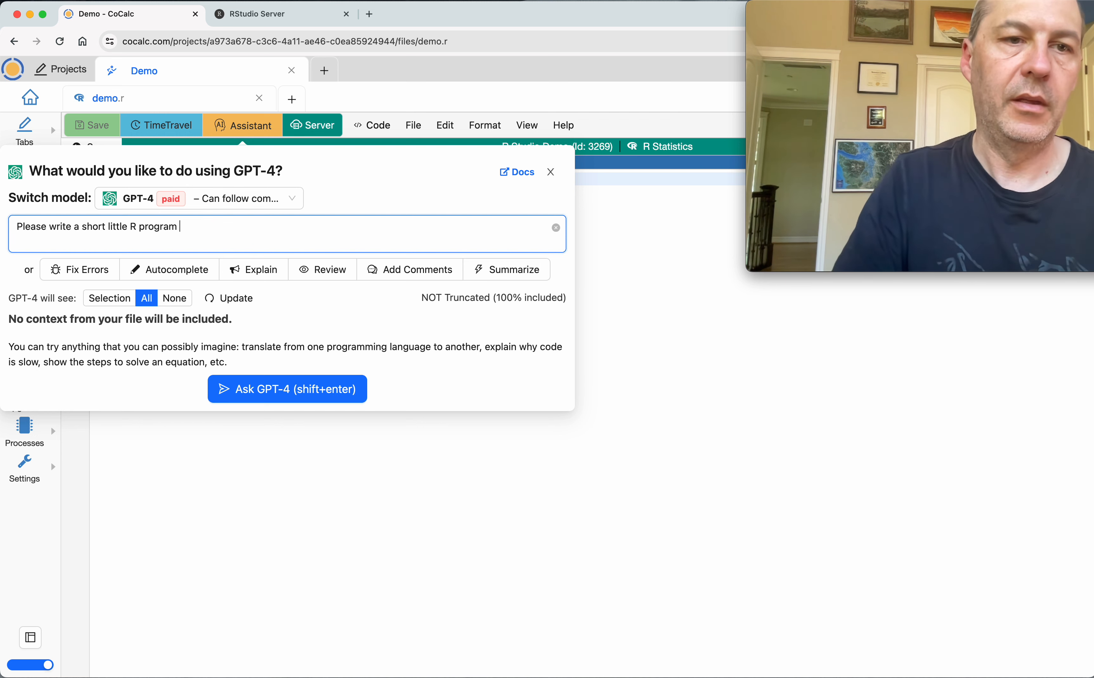
{"action": "type", "text": " that illustrates "}
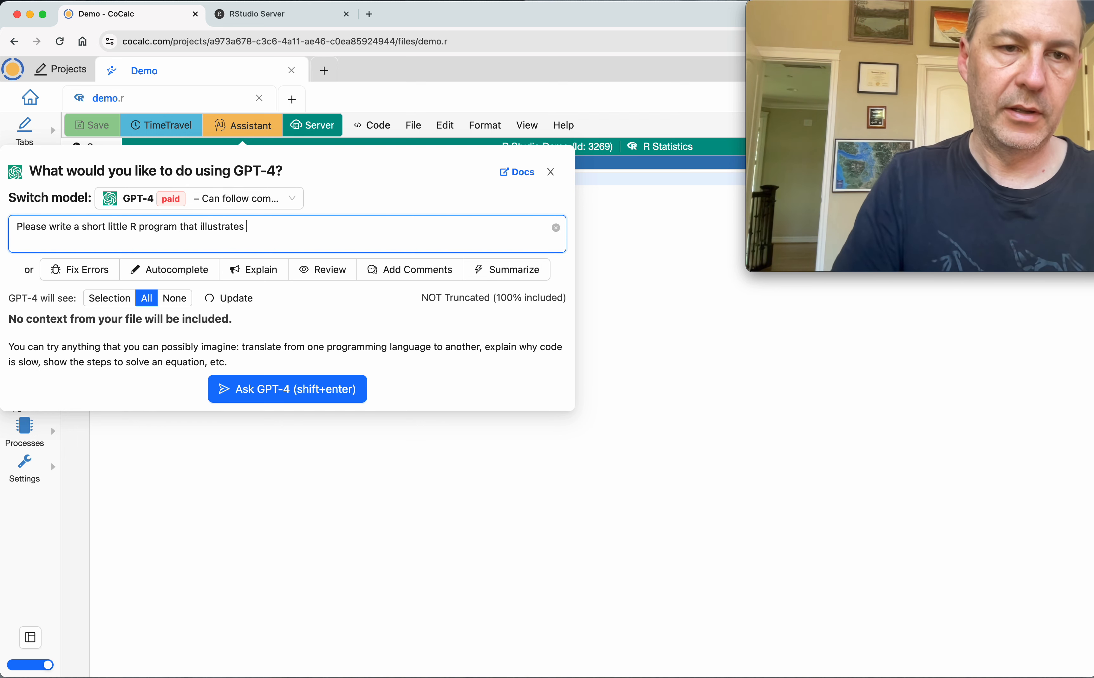
{"action": "type", "text": "parallel computatio"}
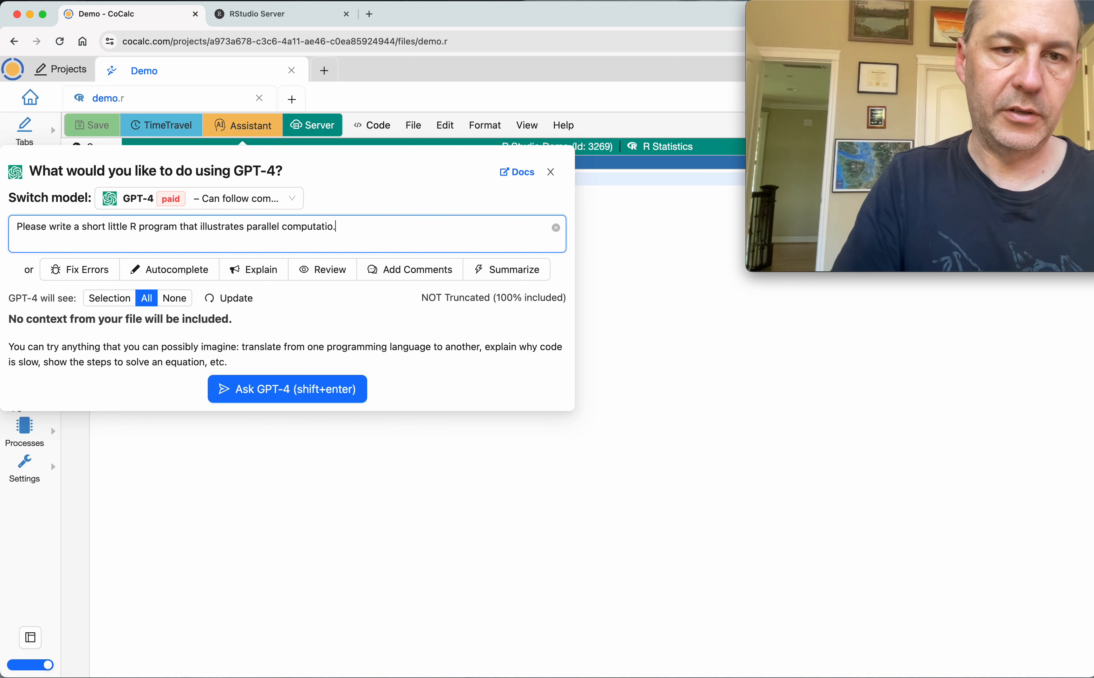
{"action": "type", "text": "n.  I want to ru"}
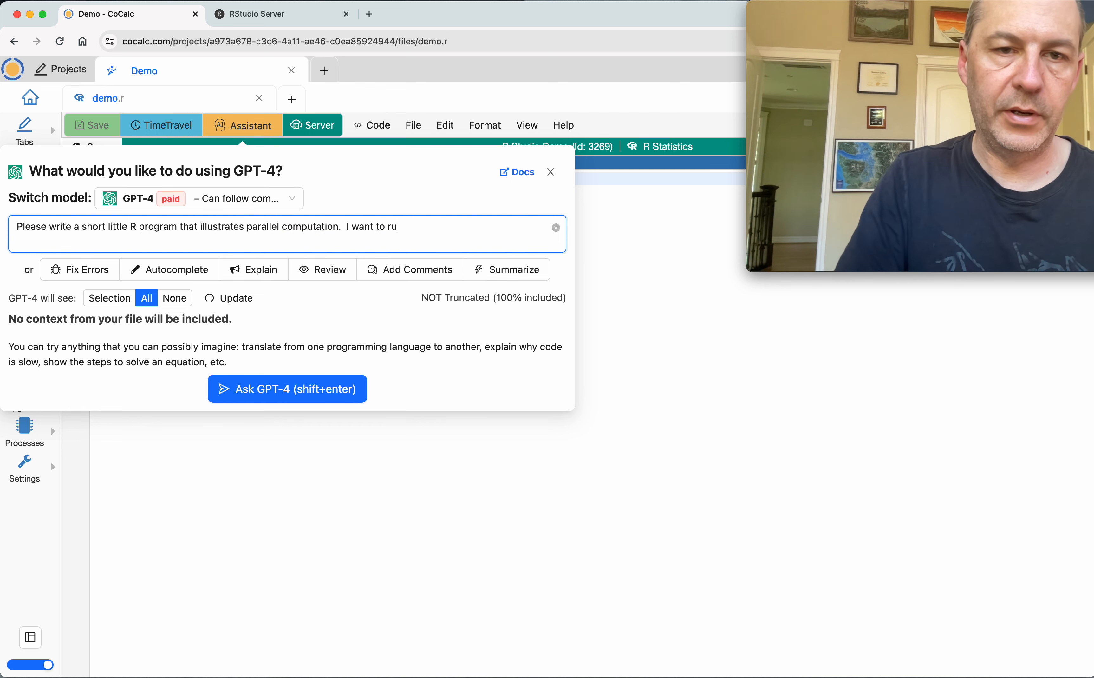
{"action": "type", "text": "n this on a server that has 32 "}
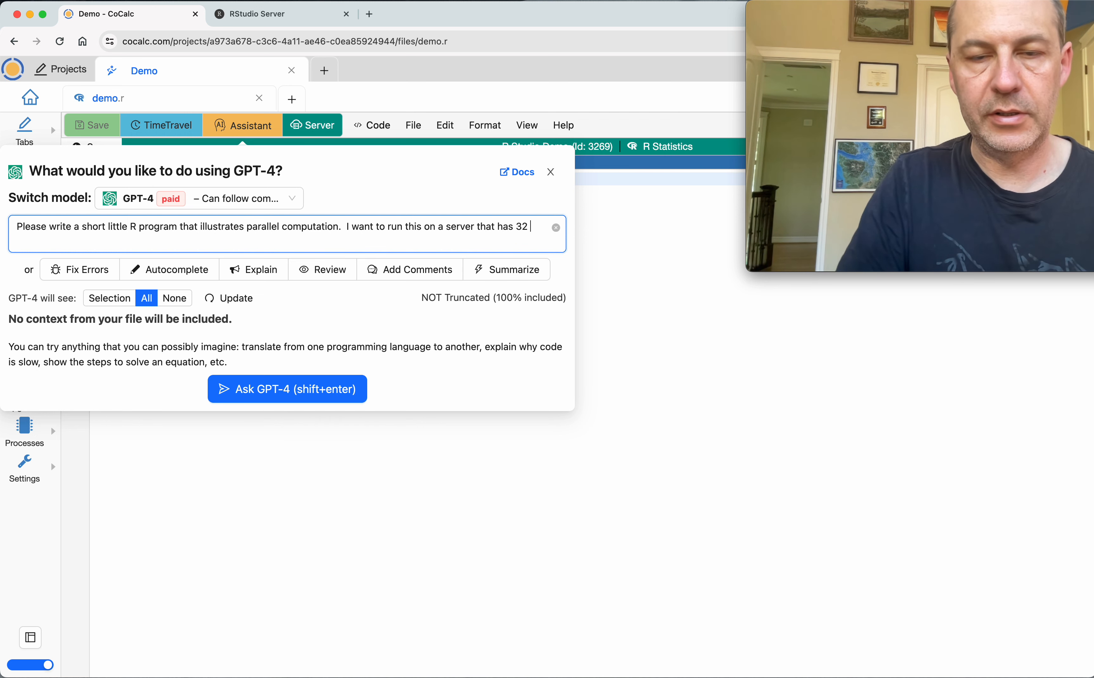
{"action": "type", "text": "cpu's to illustrate that we can run 32 thread"}
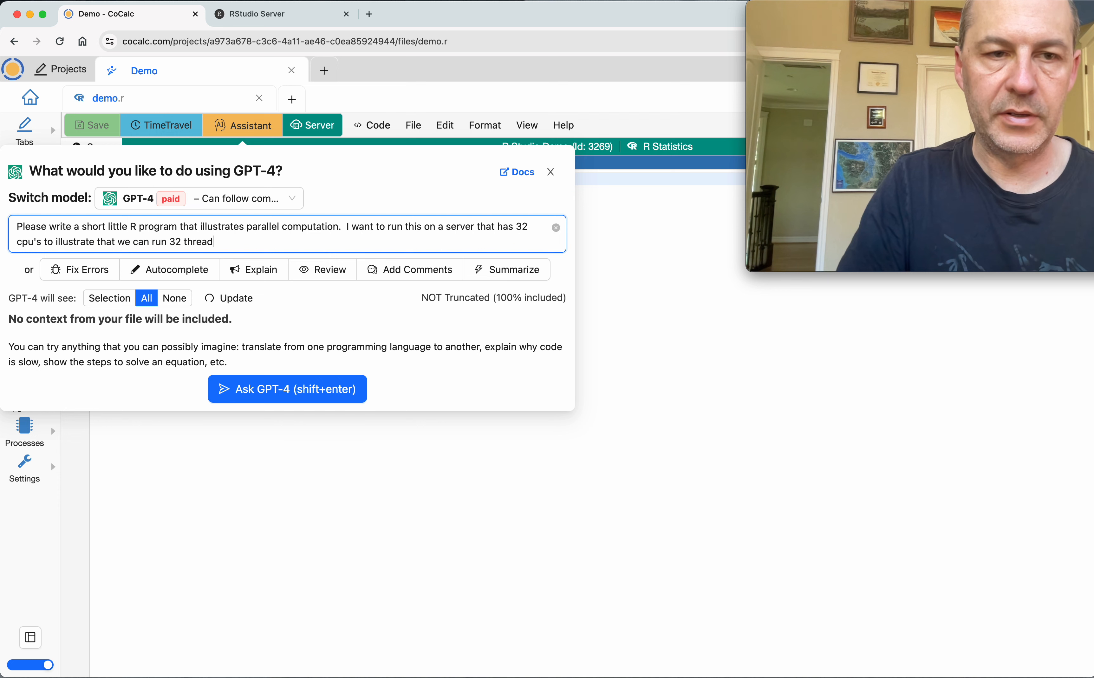
{"action": "type", "text": "s of computation at"}
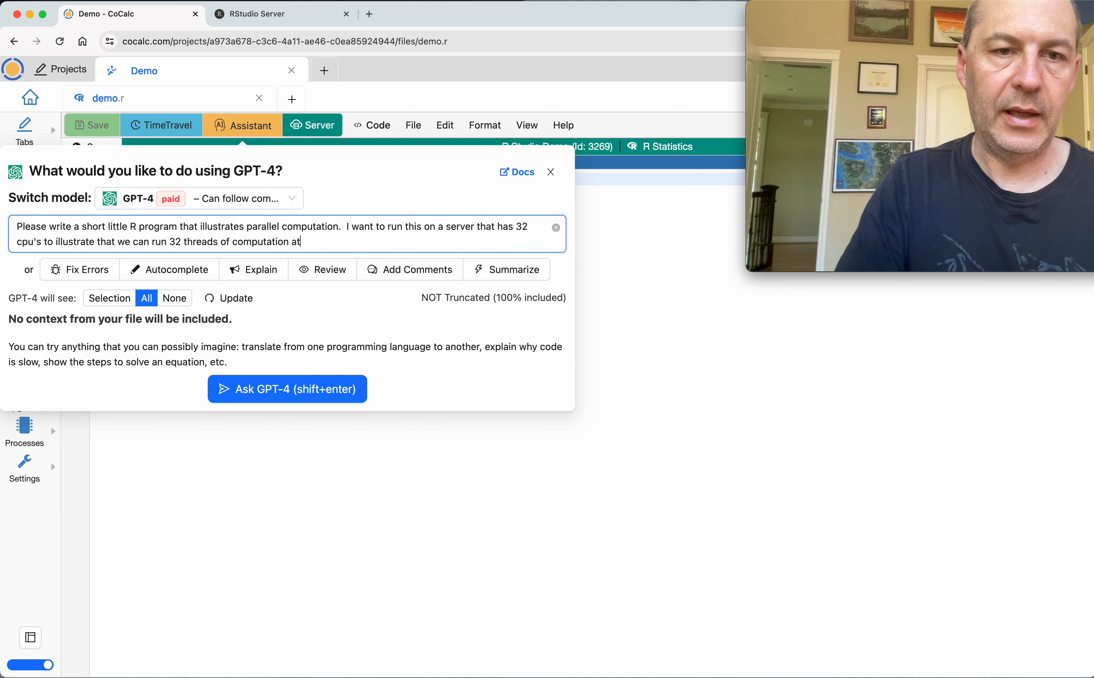
{"action": "type", "text": " once and get a sig"}
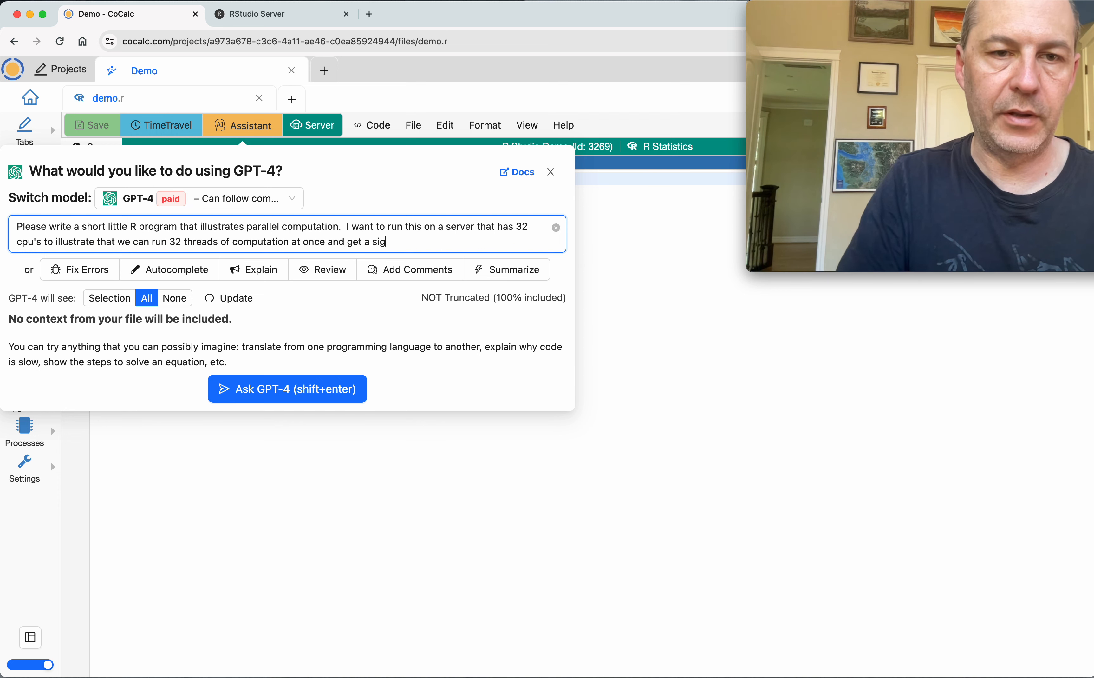
{"action": "type", "text": "nificatn"}
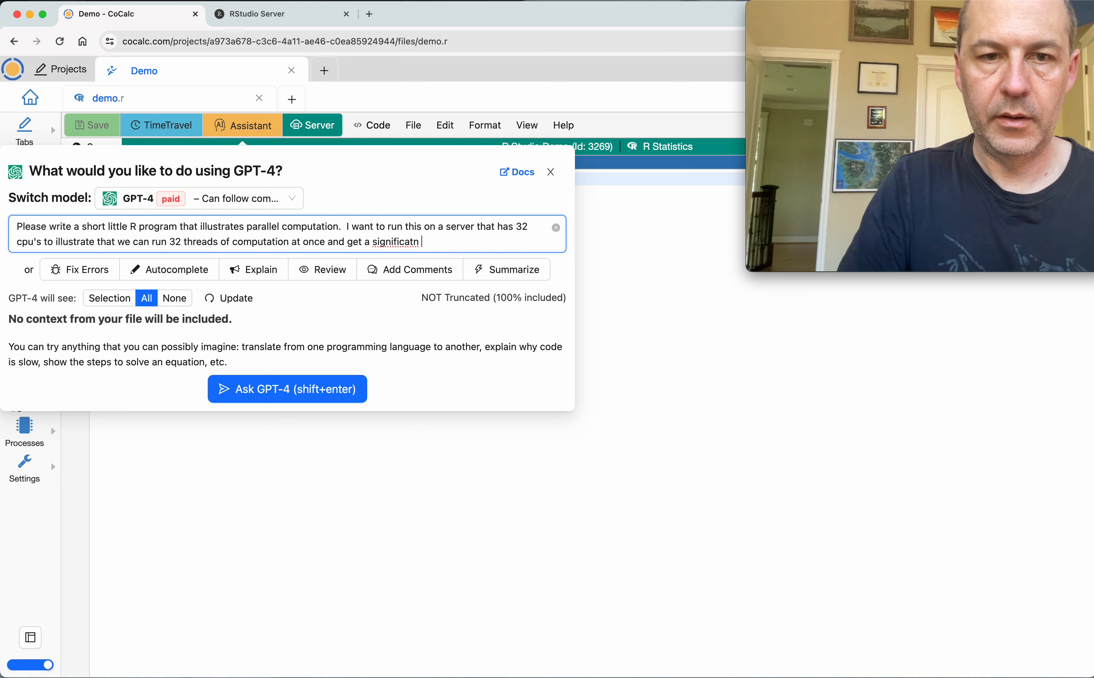
{"action": "key", "text": "BackSpace"}
{"action": "key", "text": "BackSpace"}
{"action": "type", "text": "nt speedup ove"}
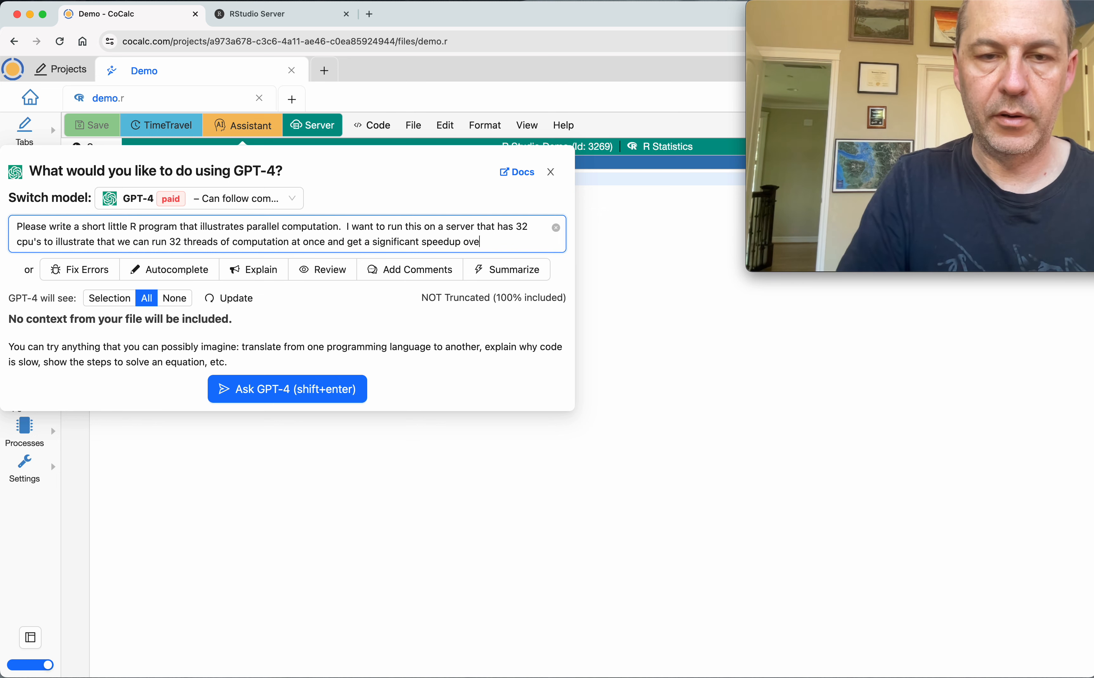
{"action": "type", "text": "r a single cpu."}
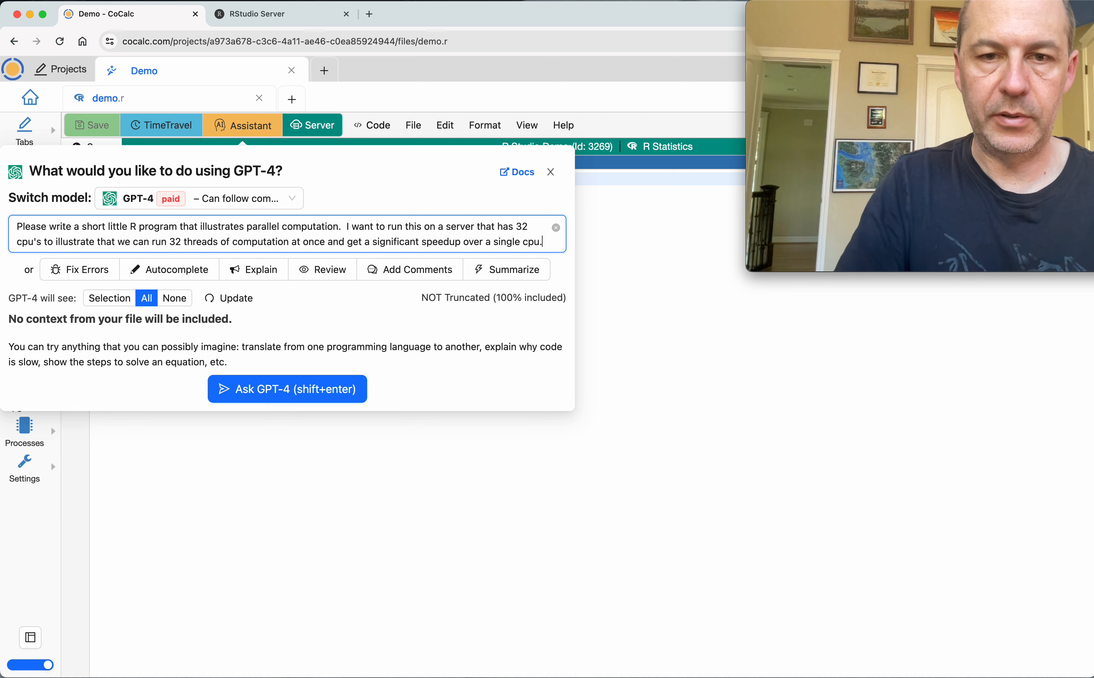
{"action": "type", "text": " Tha"}
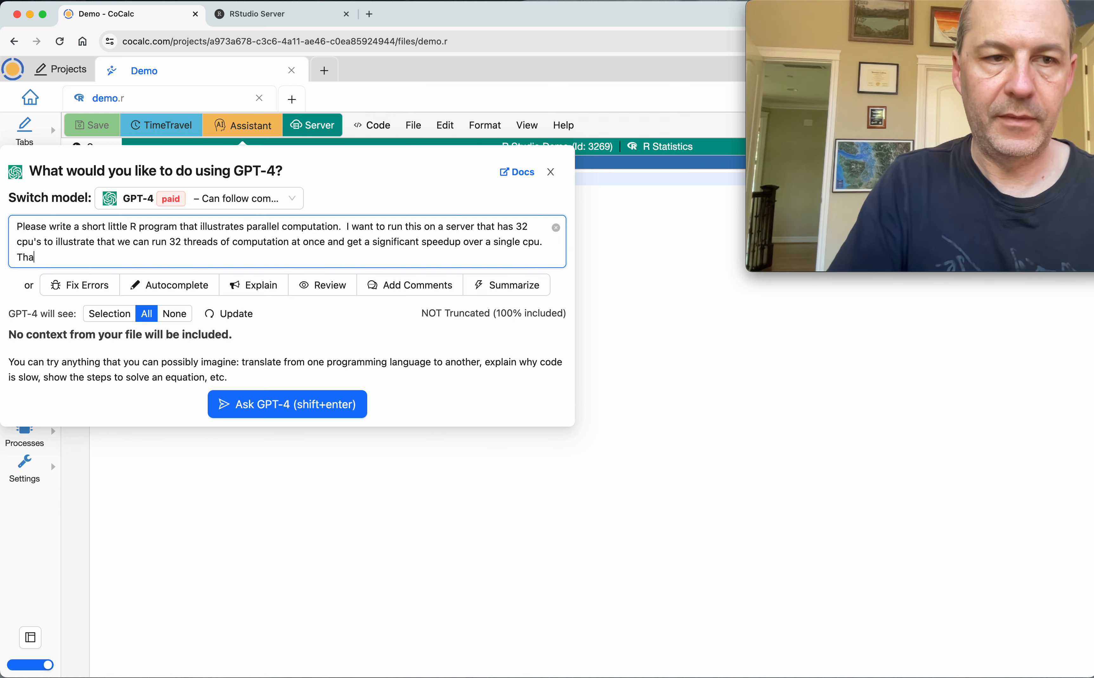
{"action": "type", "text": "nks!"}
{"action": "left_click", "coordinate": [284, 407]}
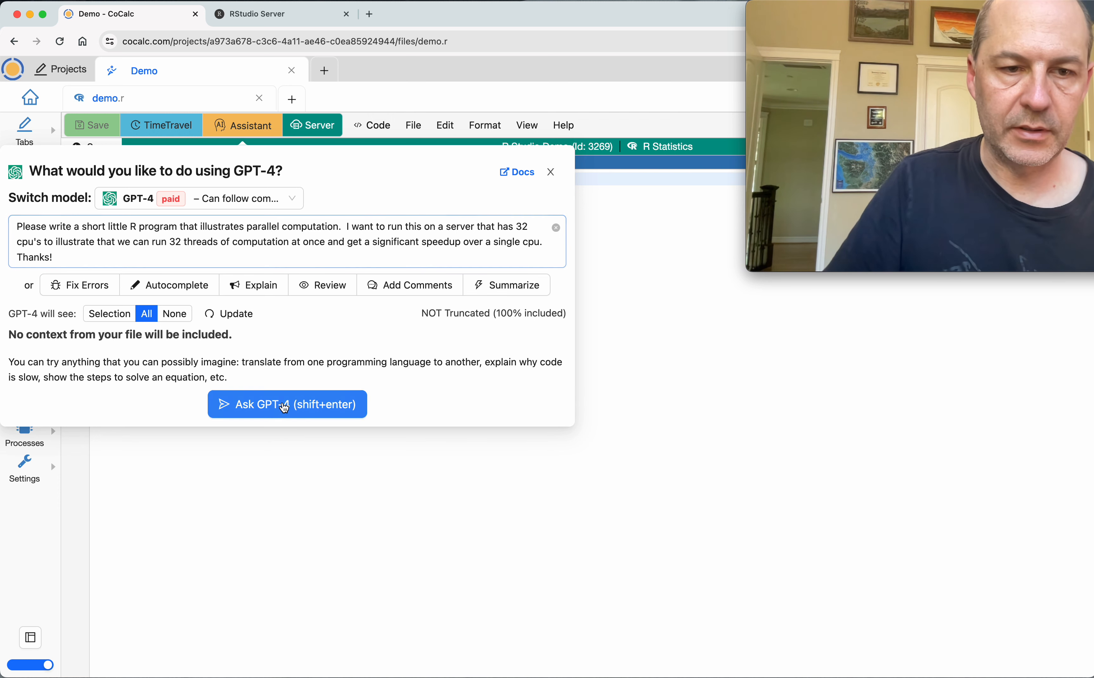
Step: Widen the chat pane beside the demo.r editor and copy the R benchmark code from GPT-4's reply
{"action": "left_click", "coordinate": [866, 21]}
{"action": "left_click_drag", "start_coordinate": [866, 22], "coordinate": [438, 22]}
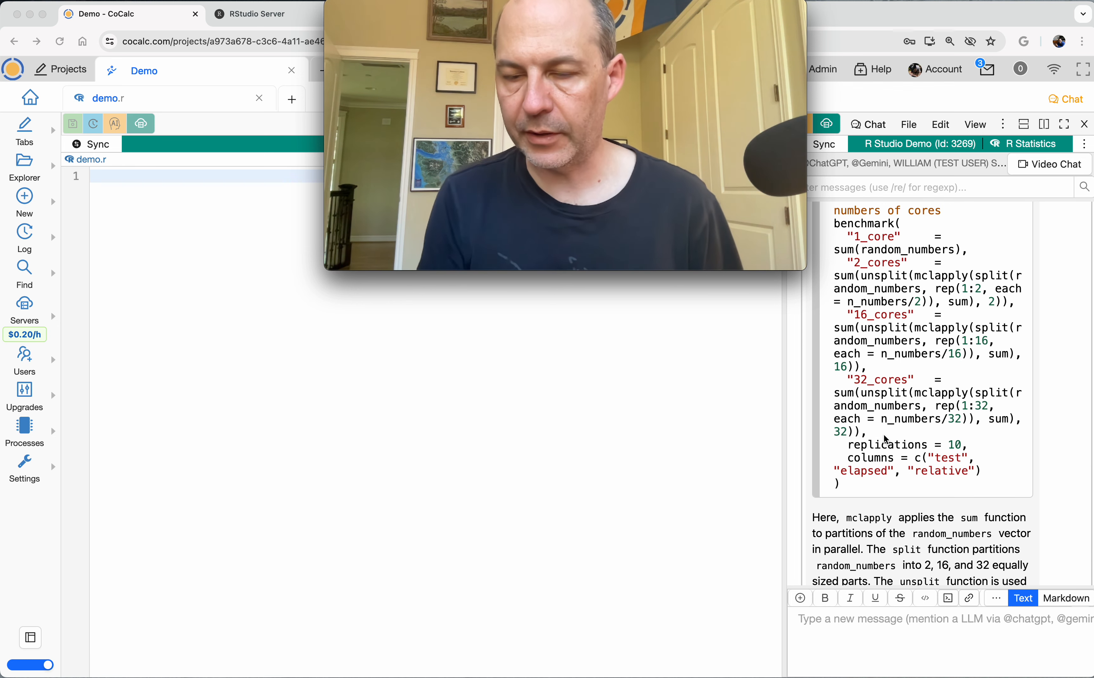
{"action": "left_click", "coordinate": [783, 423]}
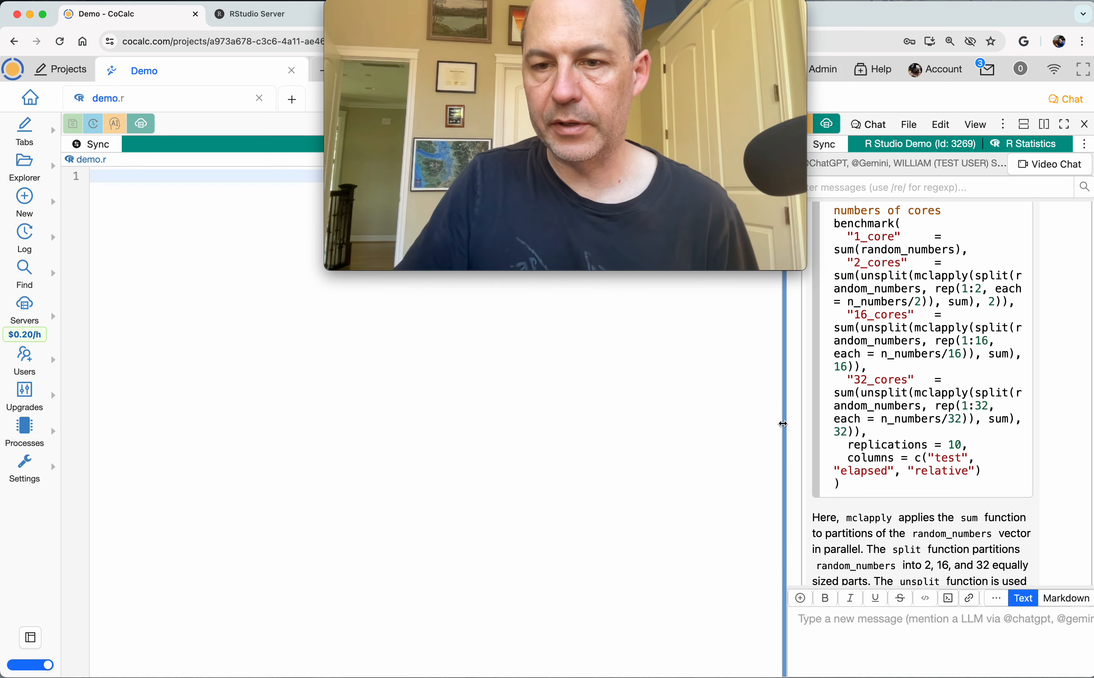
{"action": "left_click_drag", "start_coordinate": [784, 423], "coordinate": [662, 425]}
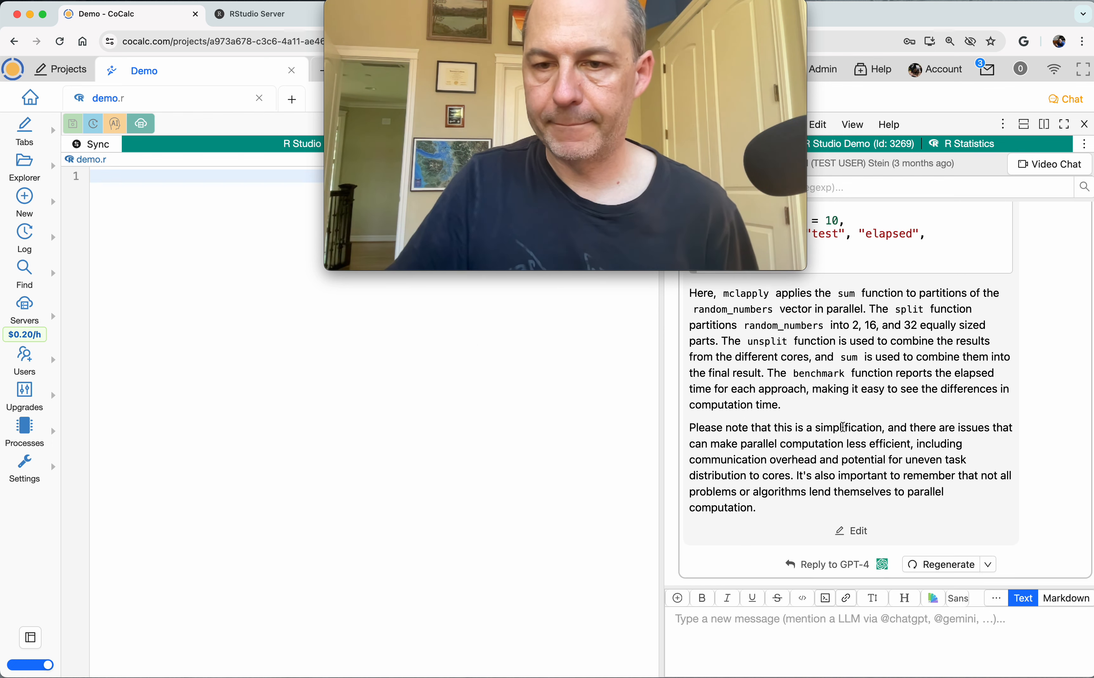
{"action": "scroll", "coordinate": [809, 449], "scroll_direction": "up", "scroll_amount": 10}
{"action": "left_click", "coordinate": [840, 436]}
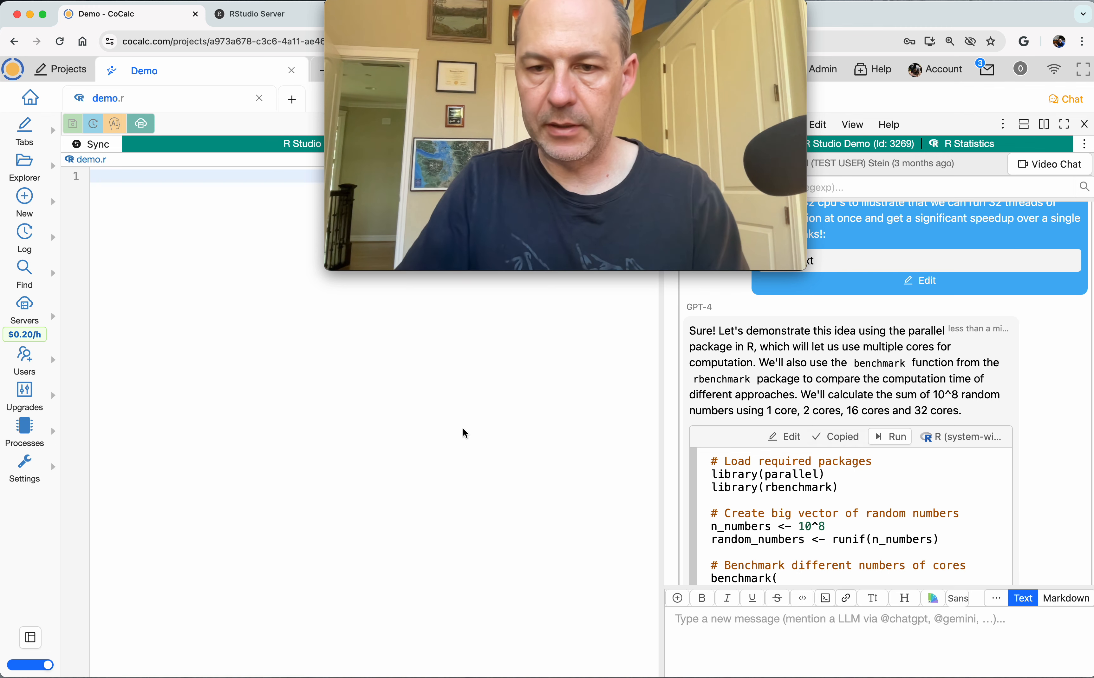
Step: Paste the copied R benchmark code into the empty demo.r editor and view the explanation below the code in GPT-4's reply
{"action": "left_click", "coordinate": [464, 428]}
{"action": "key", "text": "super+v"}
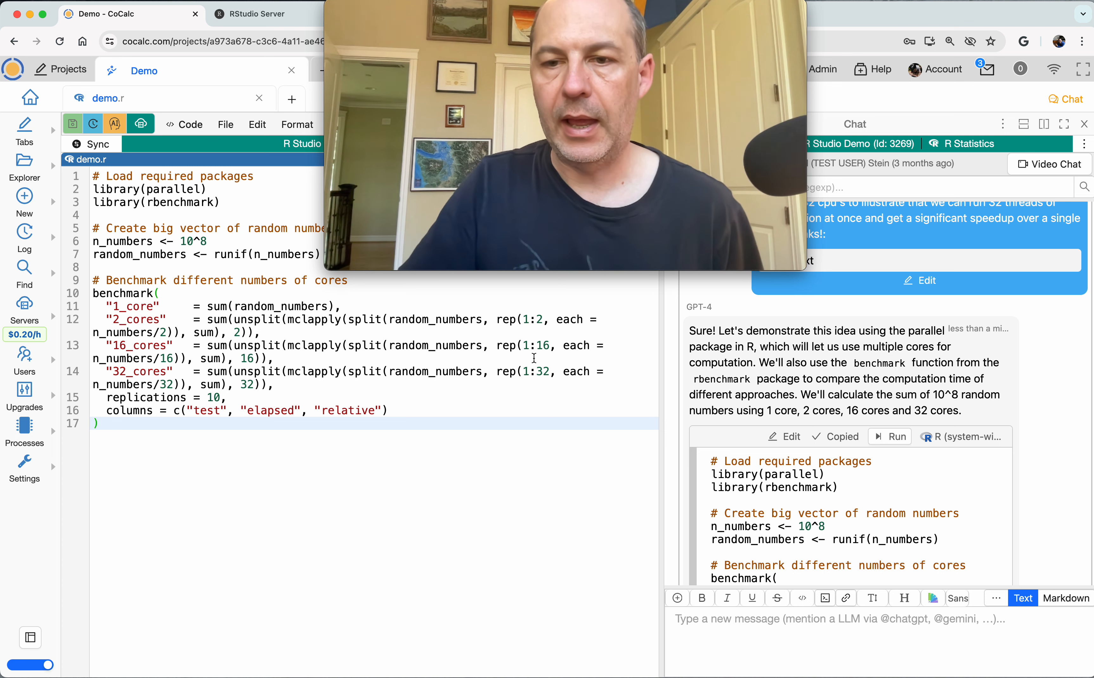
{"action": "scroll", "coordinate": [747, 487], "scroll_direction": "down", "scroll_amount": 10}
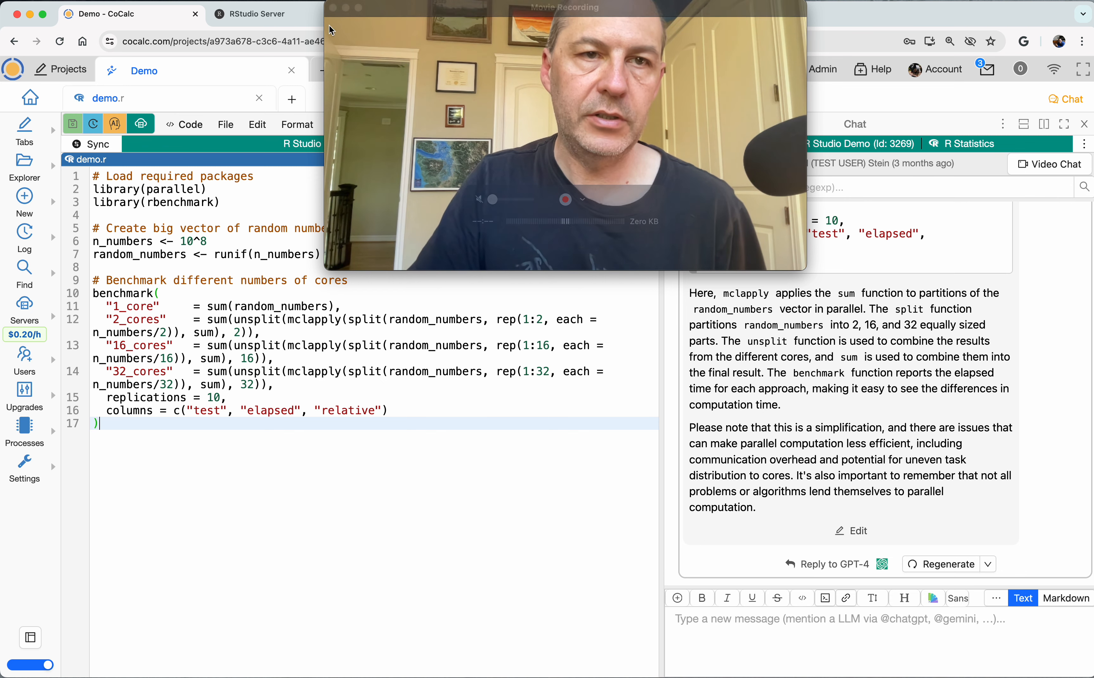
Step: Switch to RStudio Server and open demo.r from the Home folder
{"action": "left_click", "coordinate": [272, 22]}
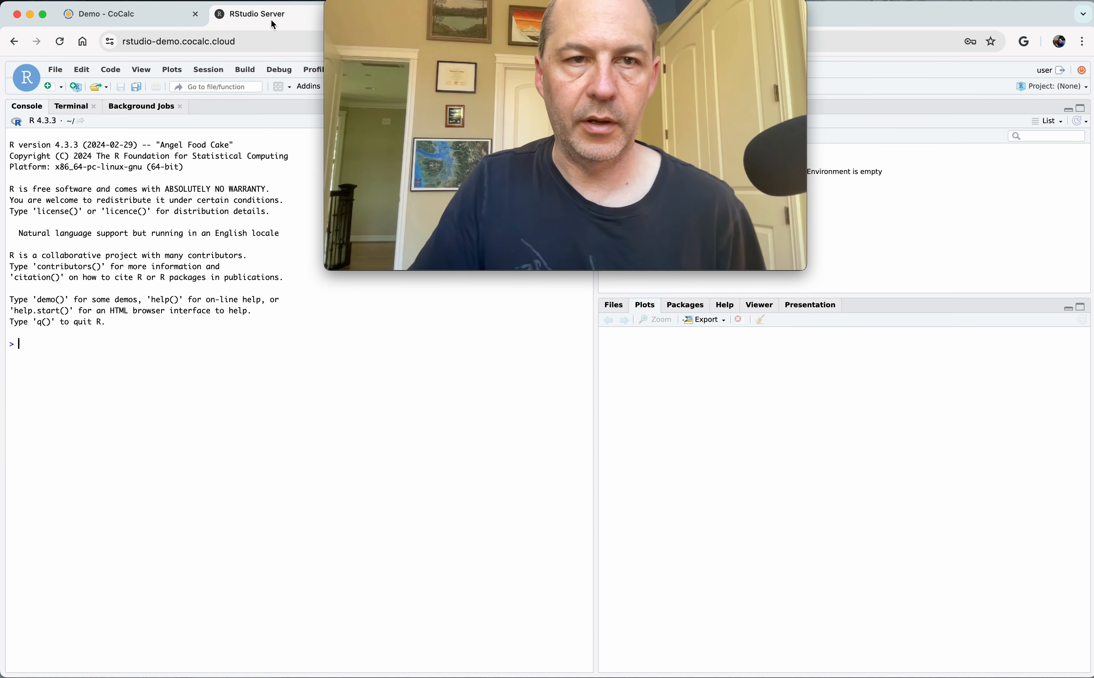
{"action": "left_click", "coordinate": [60, 70]}
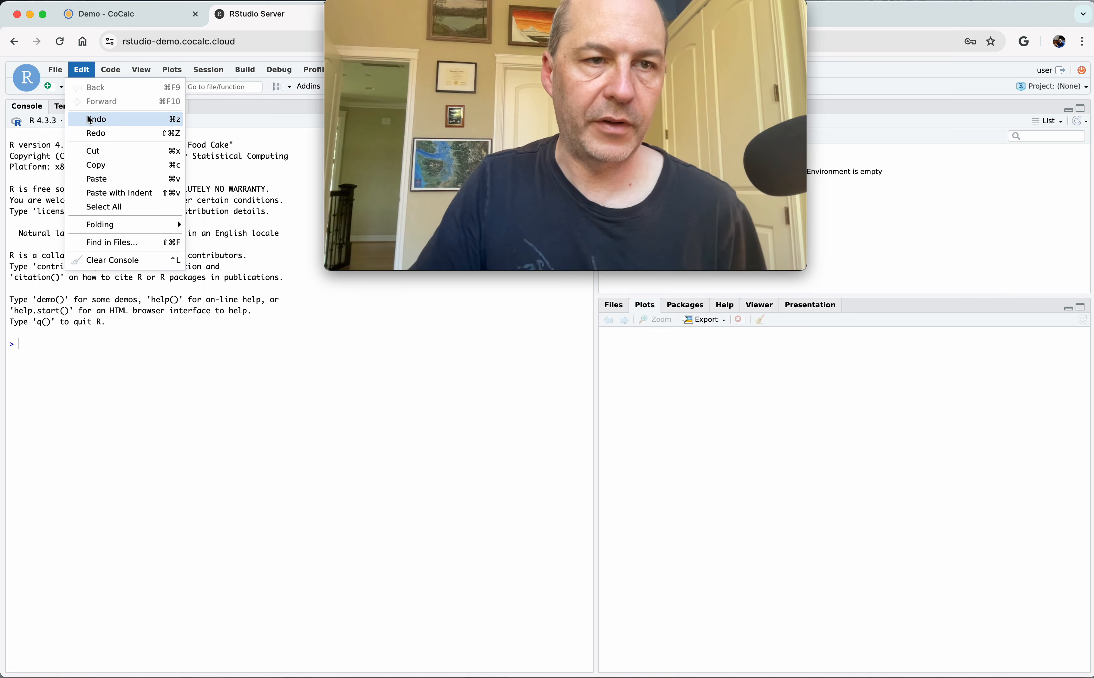
{"action": "left_click", "coordinate": [81, 119]}
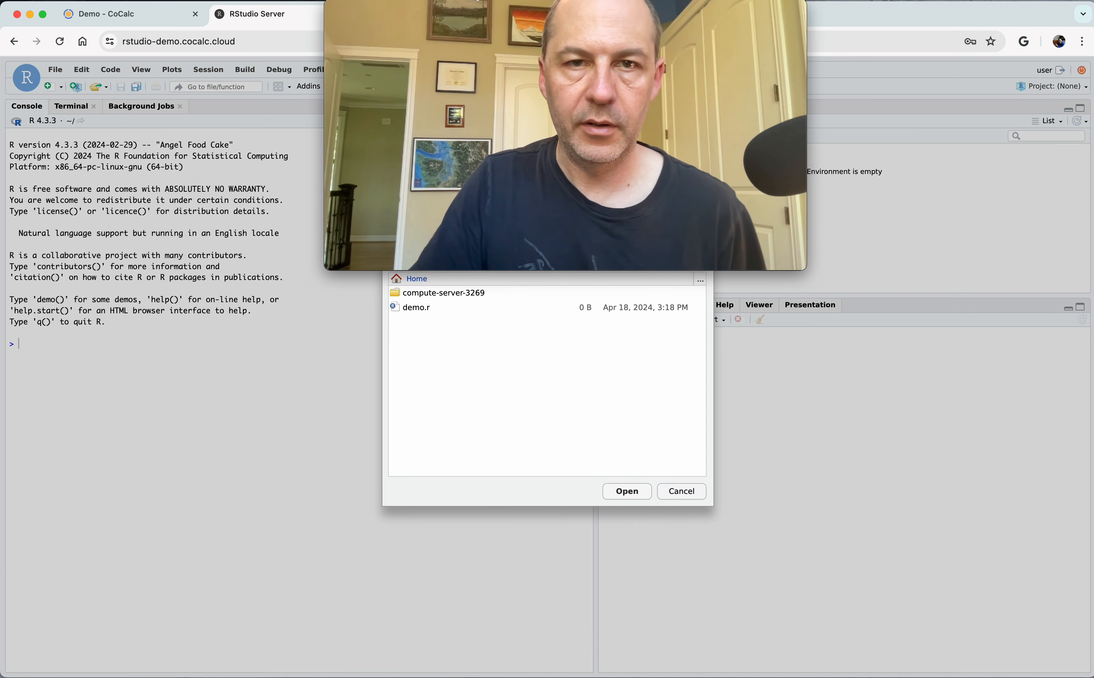
{"action": "left_click_drag", "start_coordinate": [464, 122], "coordinate": [769, 121]}
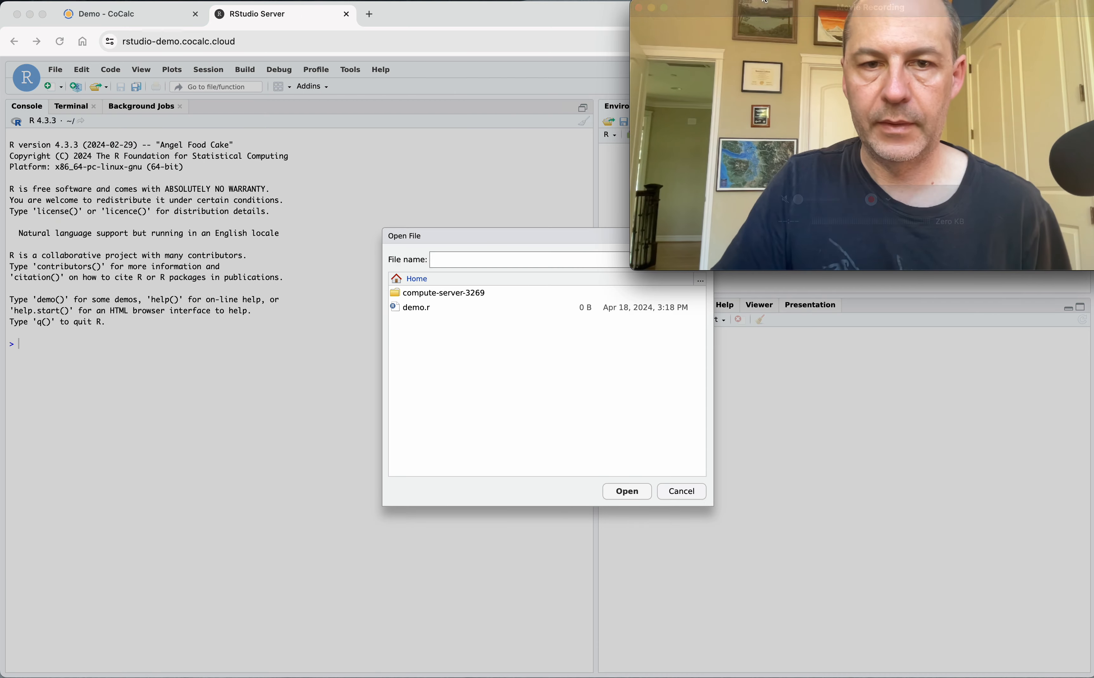
{"action": "double_click", "coordinate": [417, 310]}
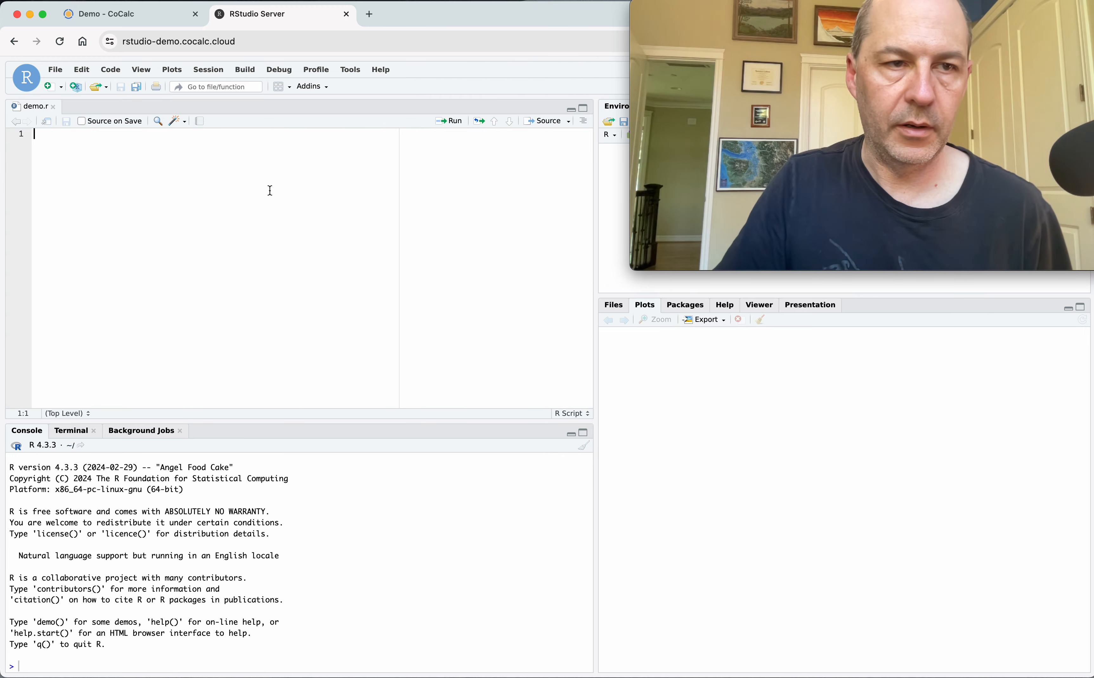
{"action": "left_click", "coordinate": [121, 18]}
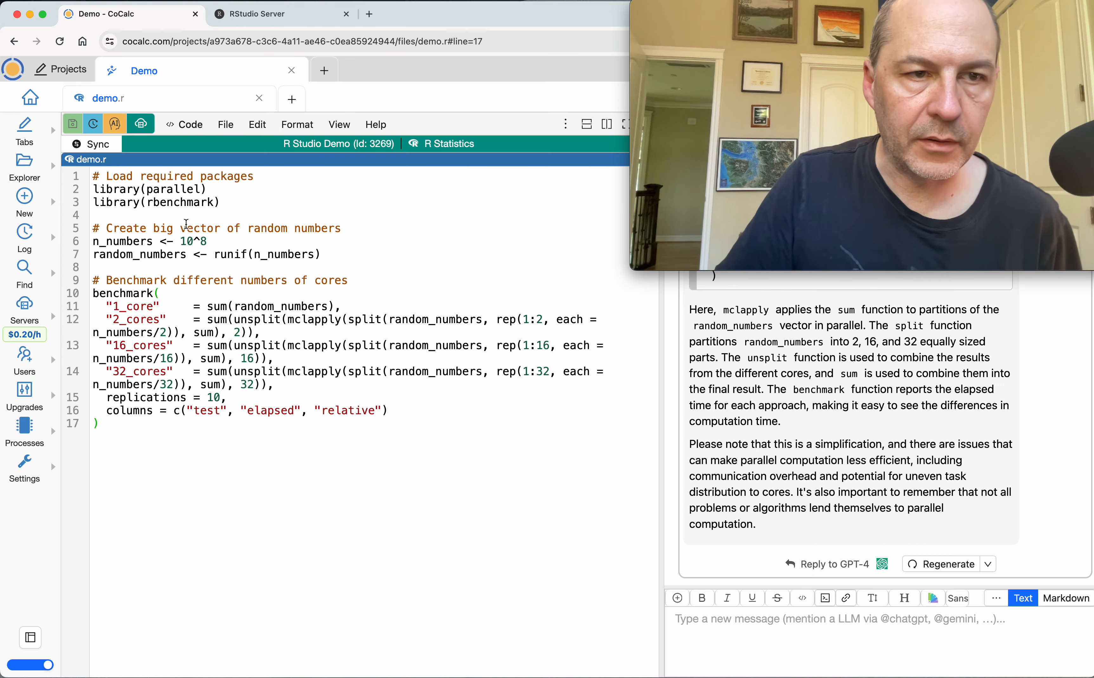
{"action": "left_click", "coordinate": [270, 27]}
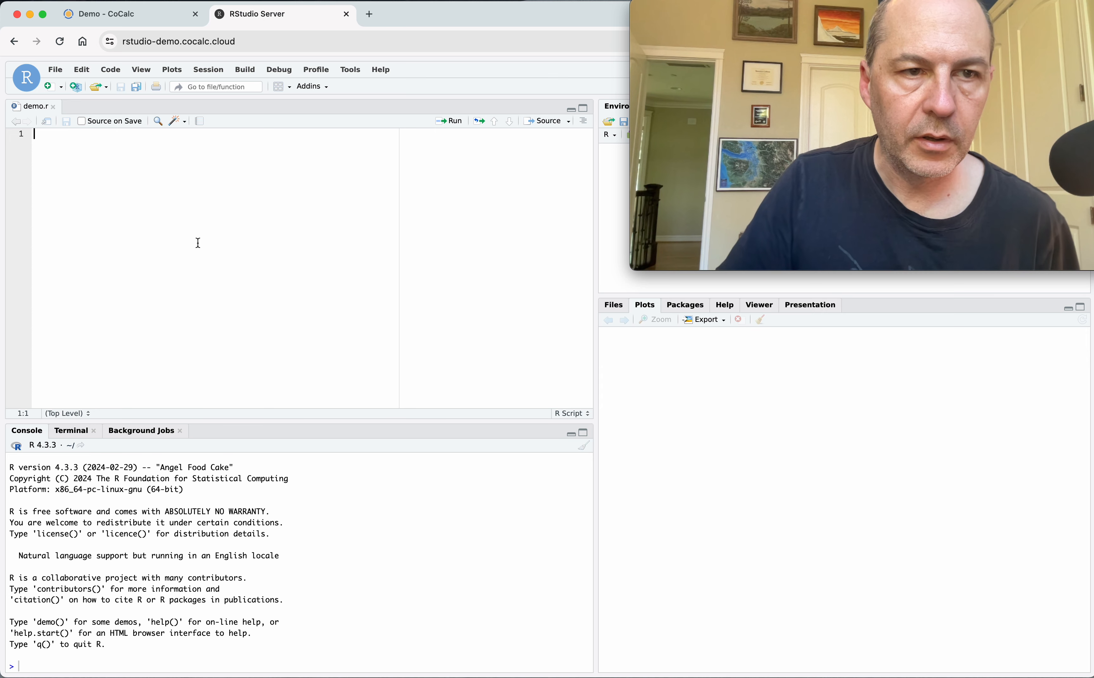
{"action": "key", "text": "Tab"}
{"action": "key", "text": "BackSpace"}
Step: Copy the entire benchmark script from CoCalc's demo.r and paste it into the empty demo.r in RStudio
{"action": "left_click", "coordinate": [152, 19]}
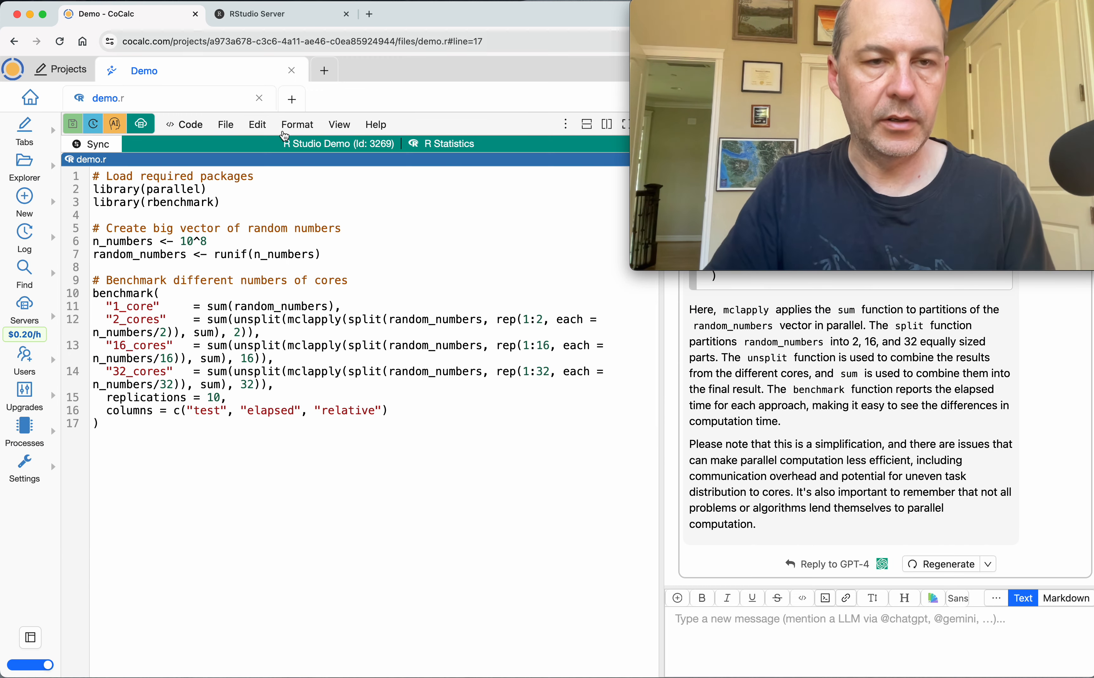
{"action": "left_click", "coordinate": [387, 306]}
{"action": "key", "text": "super+a"}
{"action": "left_click", "coordinate": [269, 19]}
{"action": "key", "text": "super+v"}
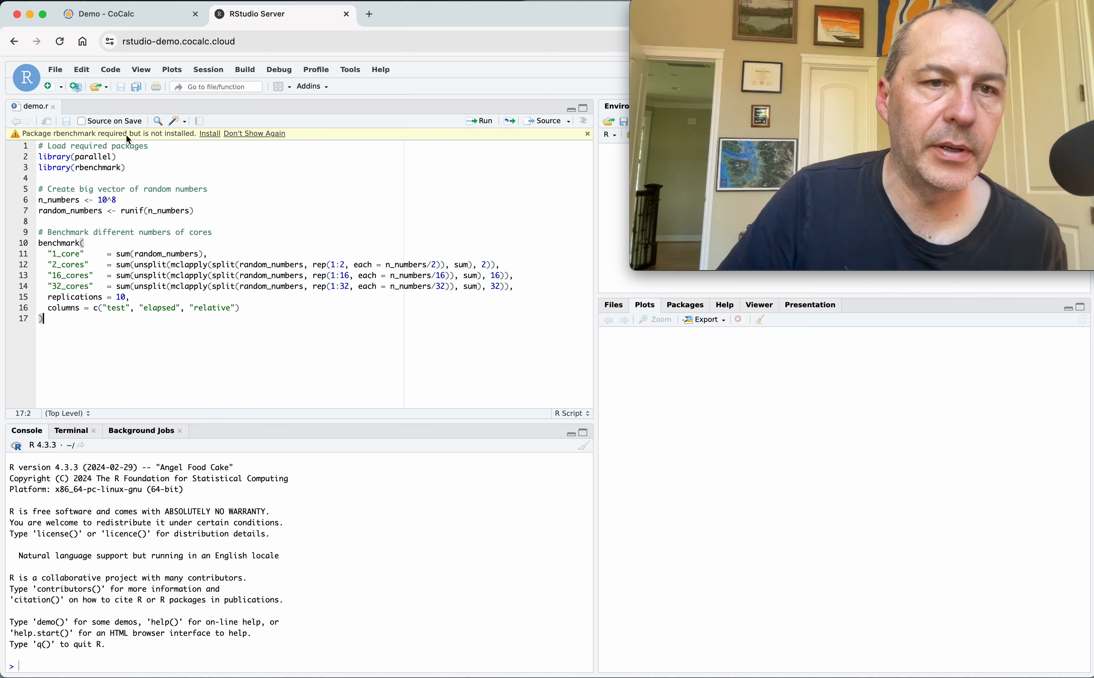
Step: Try to install the missing rbenchmark package from the editor's notice and run the benchmark block
{"action": "left_click", "coordinate": [213, 136]}
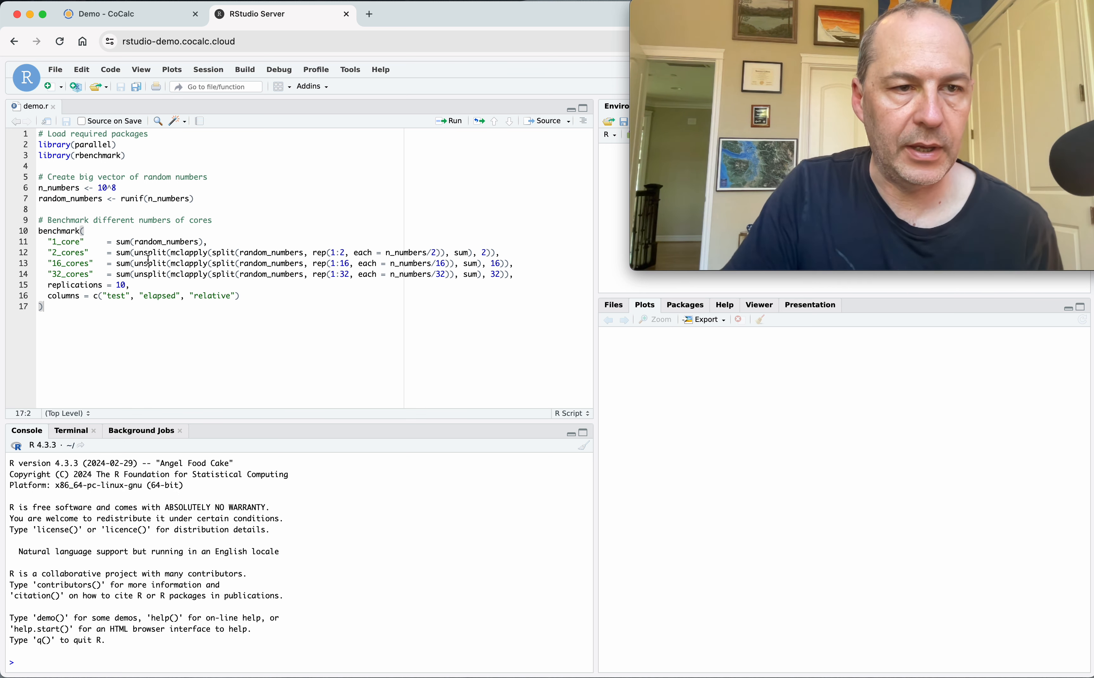
{"action": "left_click", "coordinate": [450, 122]}
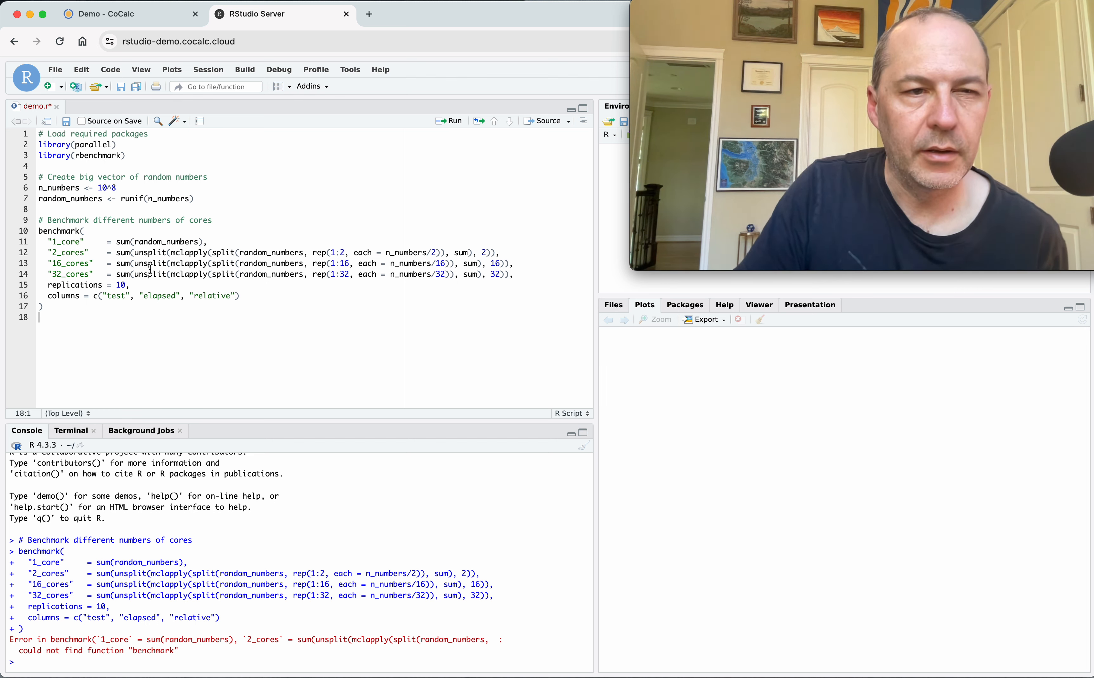
Step: Install the rbenchmark package named in the script by running install.packages('rbenchmark') in the R console
{"action": "left_click", "coordinate": [100, 156]}
{"action": "key", "text": "End"}
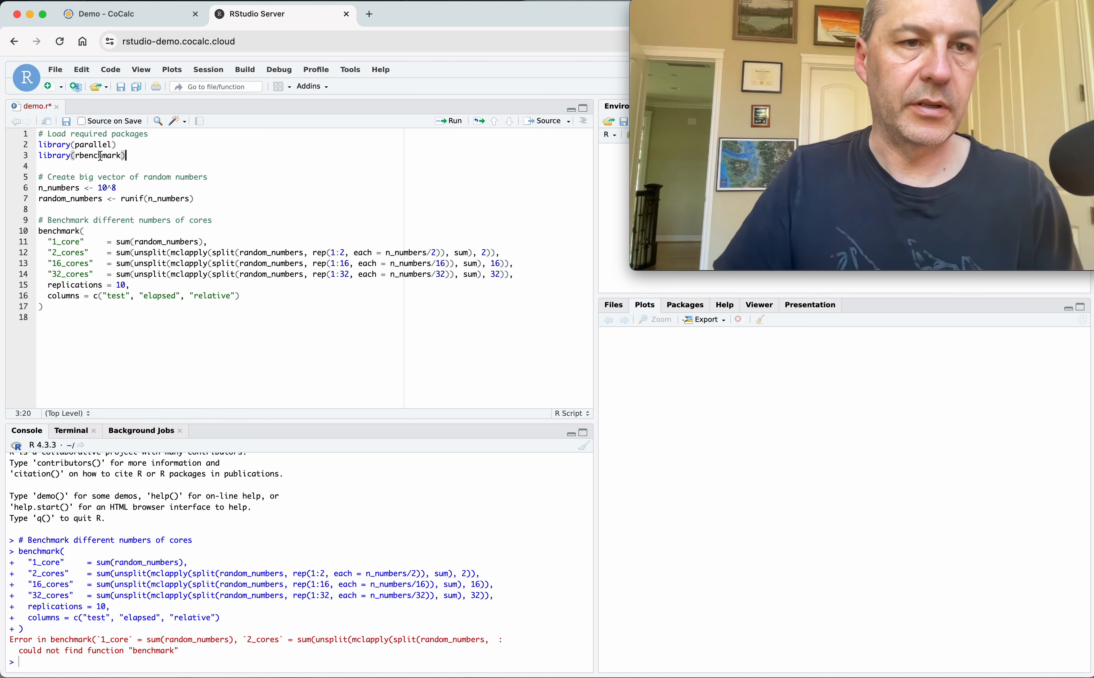
{"action": "key", "text": "shift+Home"}
{"action": "left_click", "coordinate": [80, 159], "text": "shift"}
{"action": "left_click", "coordinate": [77, 160], "text": "shift"}
{"action": "left_click", "coordinate": [77, 159]}
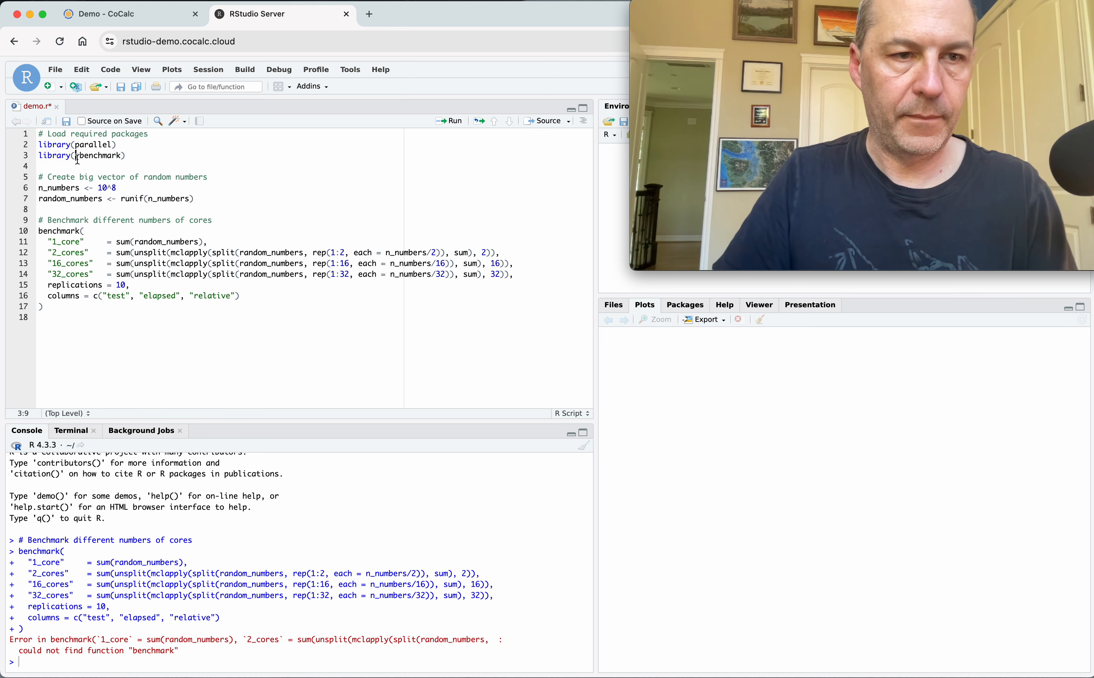
{"action": "left_click", "coordinate": [119, 158], "text": "shift"}
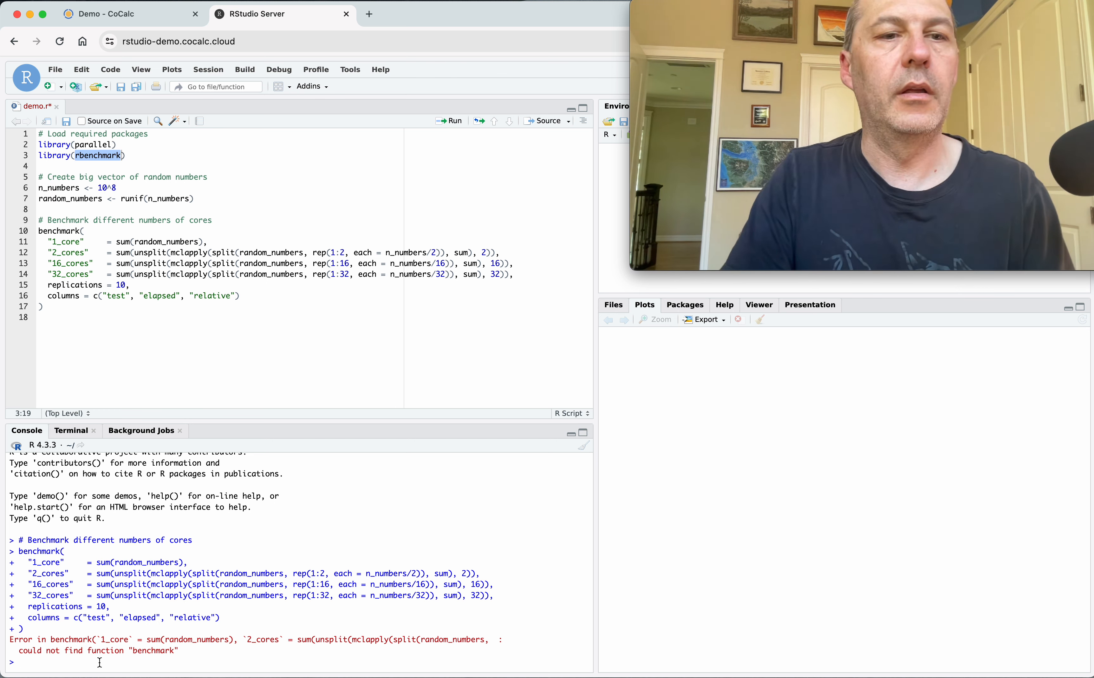
{"action": "type", "text": "install"}
{"action": "key", "text": "BackSpace"}
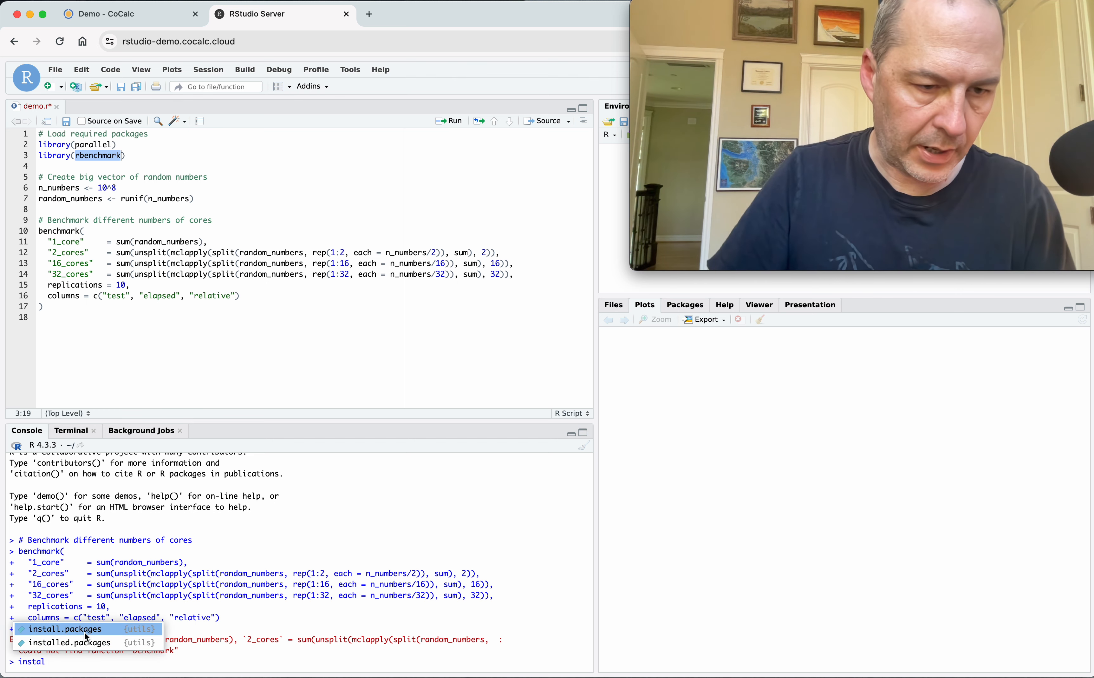
{"action": "key", "text": "Tab"}
{"action": "type", "text": "'rbenchmark"}
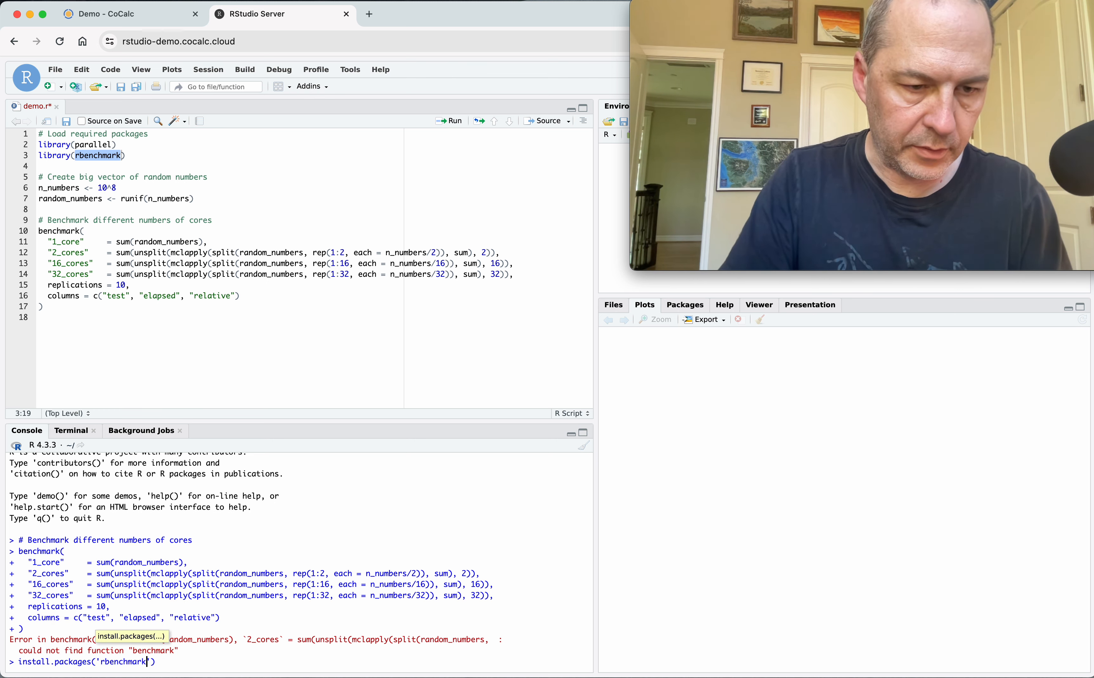
{"action": "key", "text": "Return"}
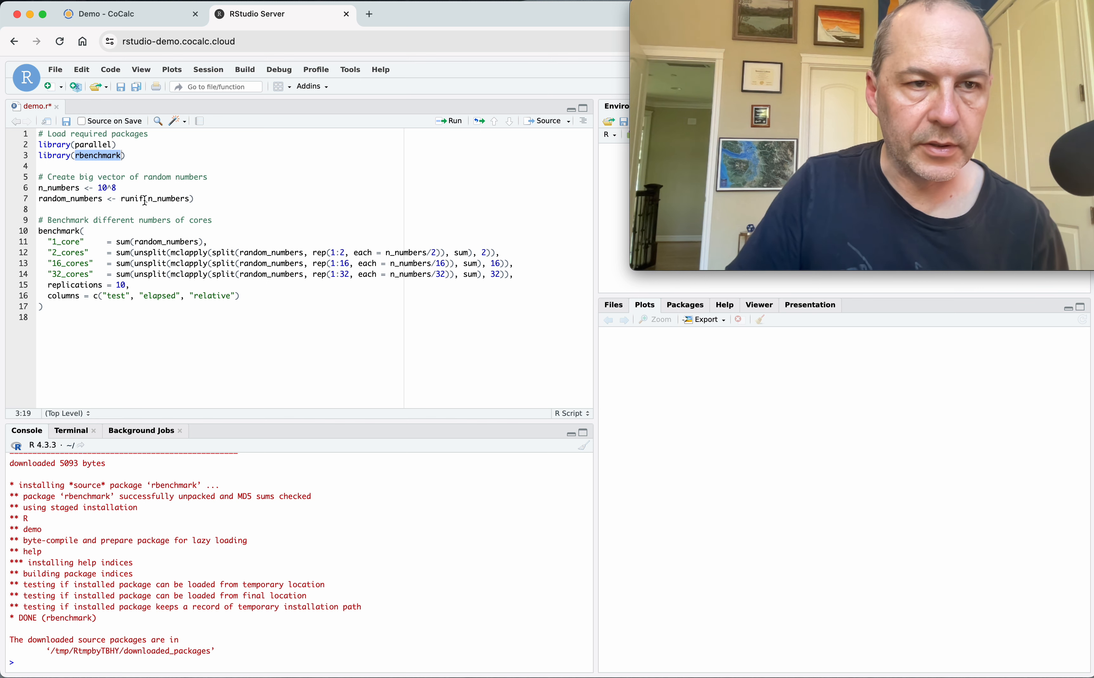
Step: Run the selected rbenchmark name from demo.r, followed by the random-vector comment and the n_numbers <- 10^8 line
{"action": "left_click", "coordinate": [449, 121]}
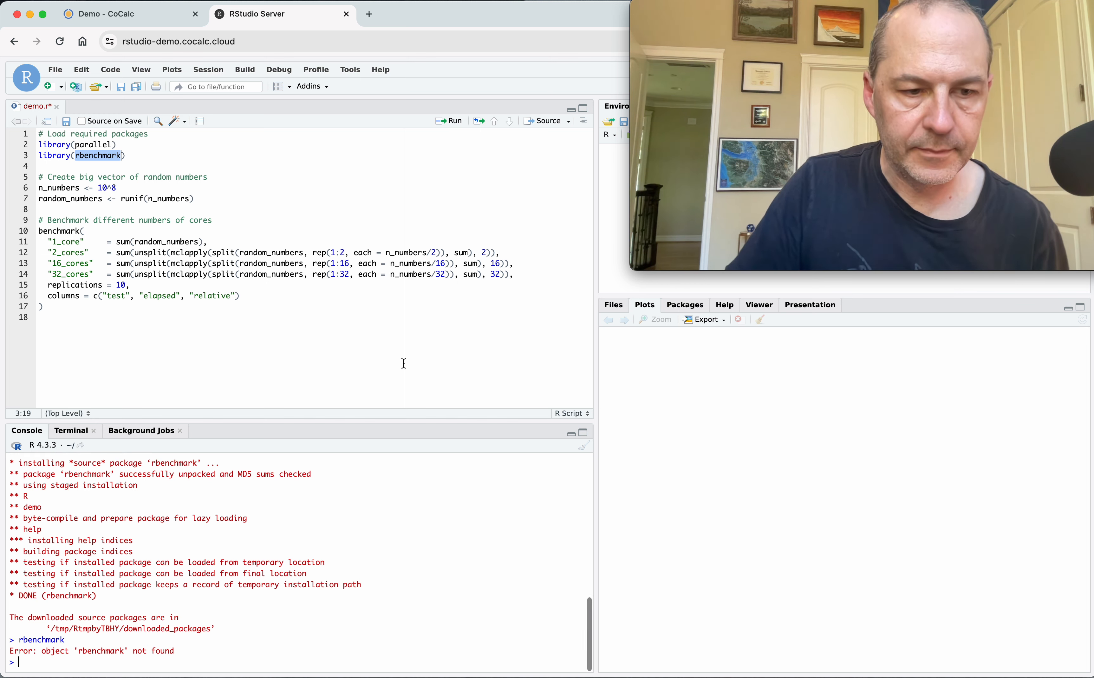
{"action": "left_click", "coordinate": [236, 553]}
{"action": "left_click", "coordinate": [212, 180]}
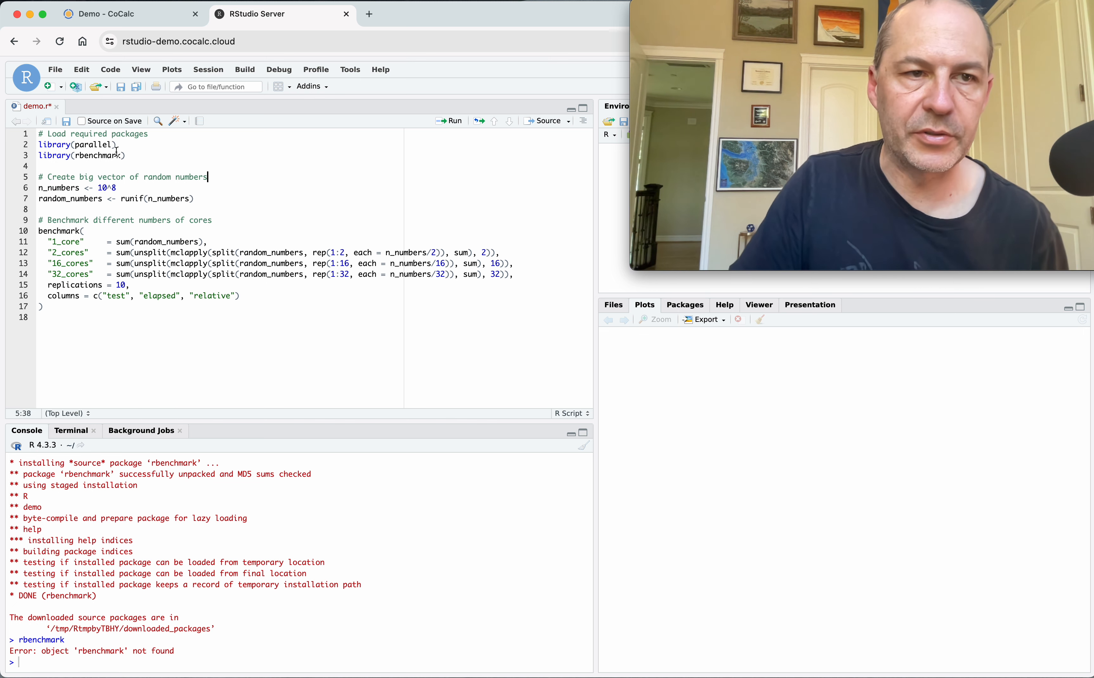
{"action": "left_click", "coordinate": [459, 128]}
{"action": "left_click", "coordinate": [459, 128]}
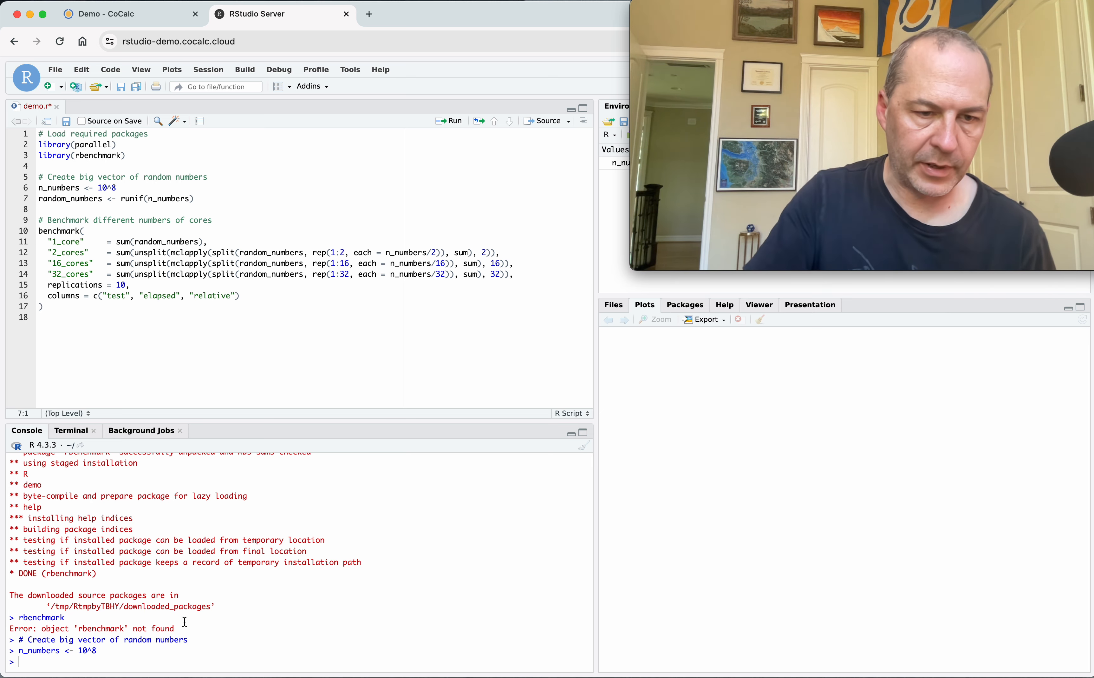
{"action": "key", "text": "super+equal"}
{"action": "key", "text": "super+equal"}
{"action": "key", "text": "super+equal"}
{"action": "key", "text": "super+equal"}
{"action": "key", "text": "super+equal"}
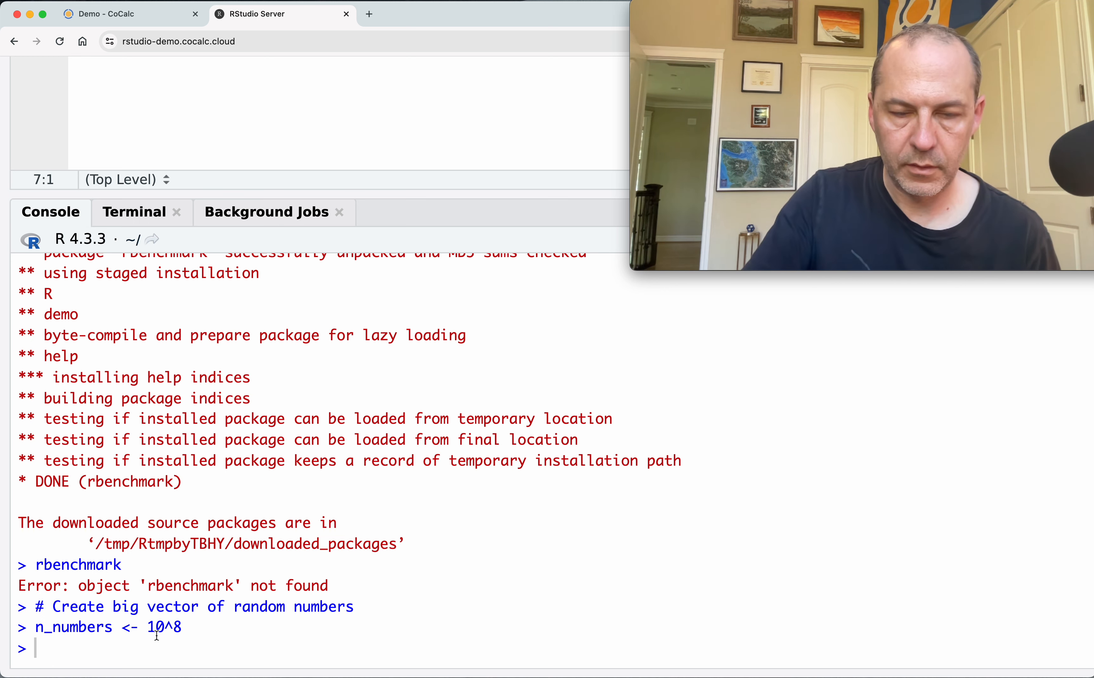
{"action": "key", "text": "super+0"}
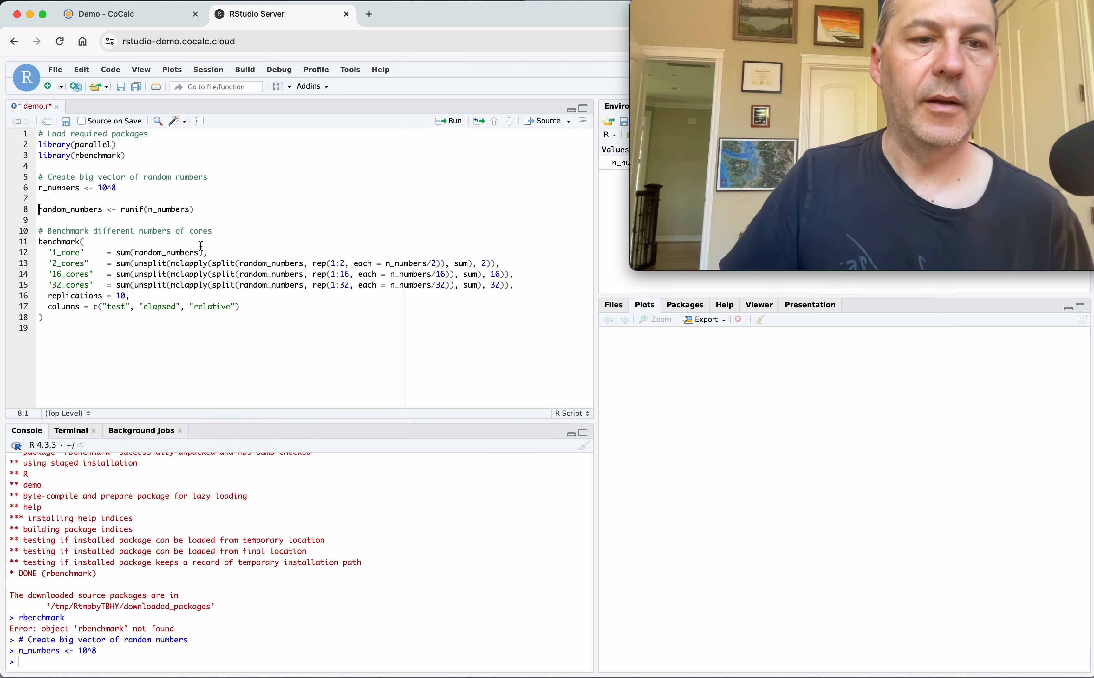
Step: Start the top process monitor in the RStudio terminal
{"action": "left_click", "coordinate": [73, 432]}
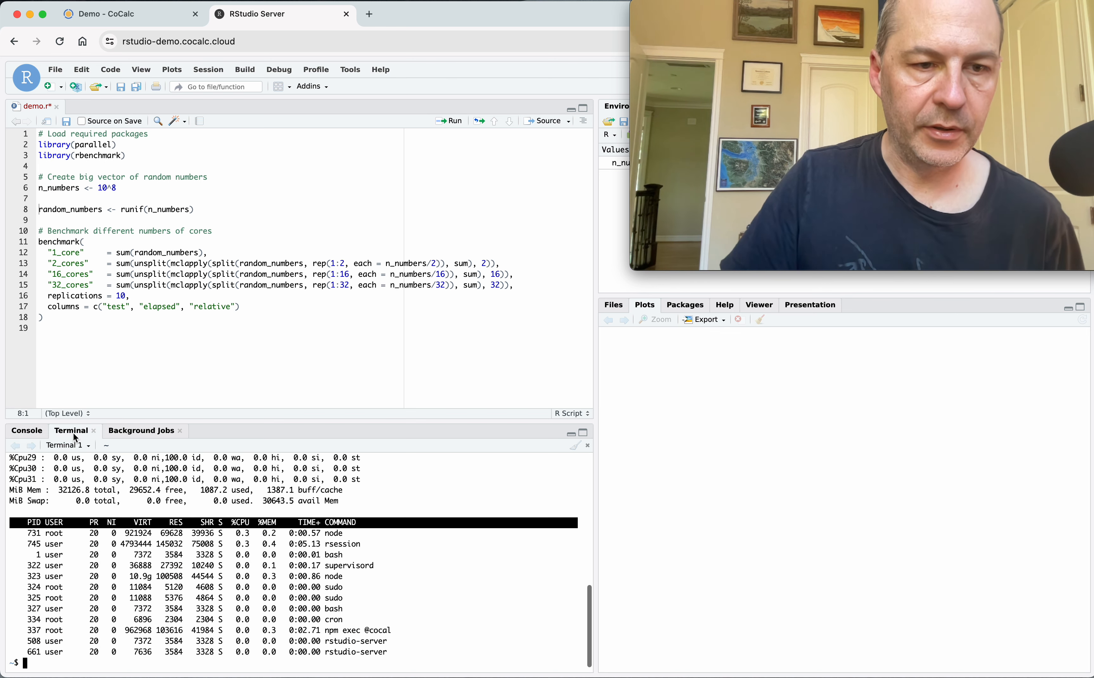
{"action": "type", "text": "top"}
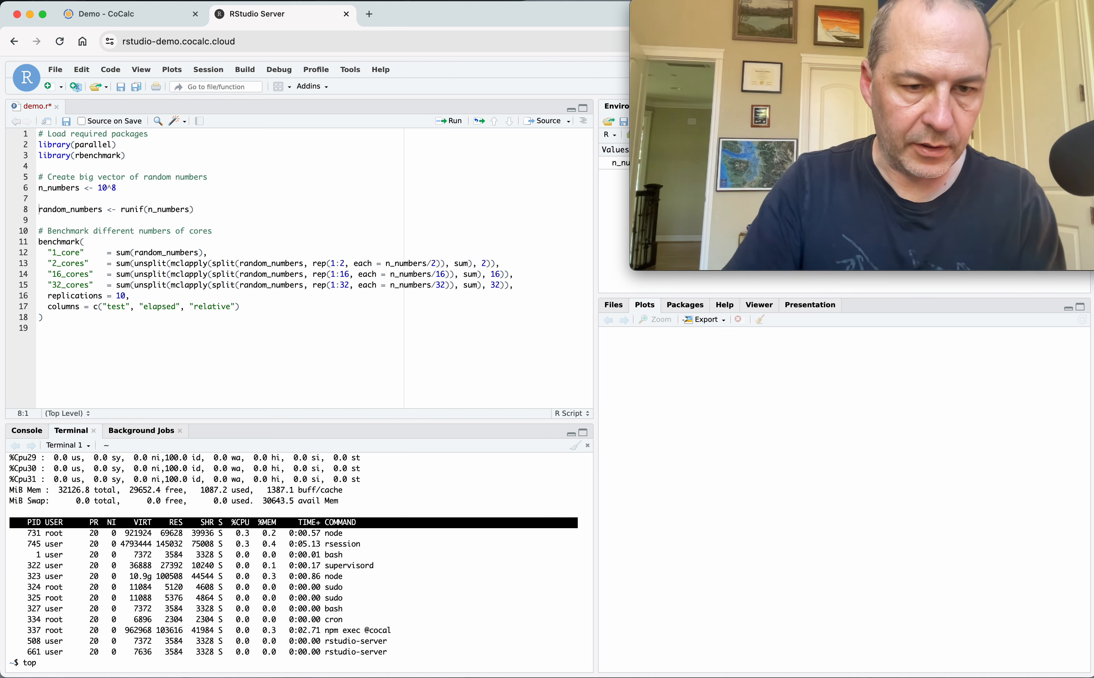
{"action": "key", "text": "Return"}
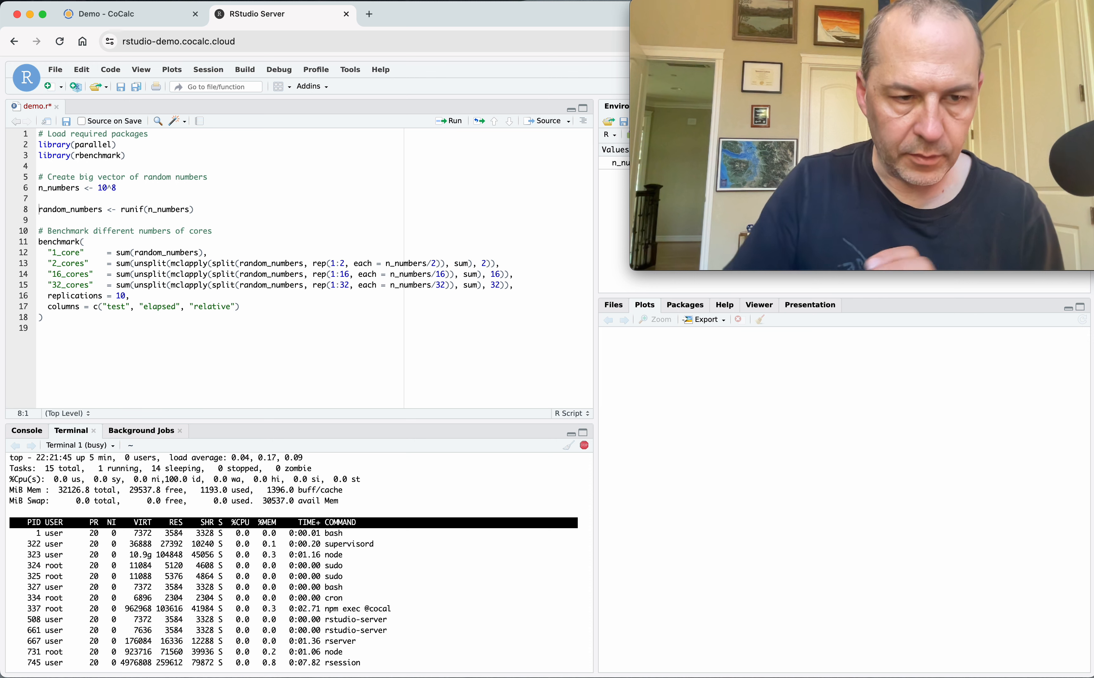
Step: Return to the R console and run the whole demo.r script
{"action": "left_click", "coordinate": [31, 435]}
{"action": "left_click", "coordinate": [168, 345]}
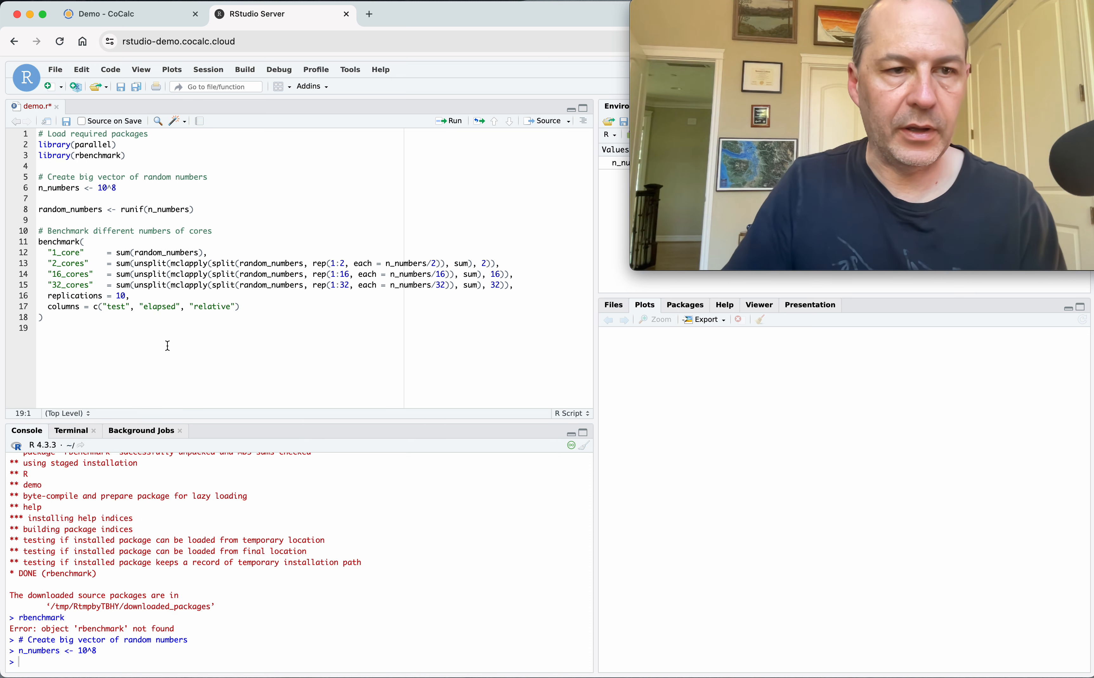
{"action": "key", "text": "super+a"}
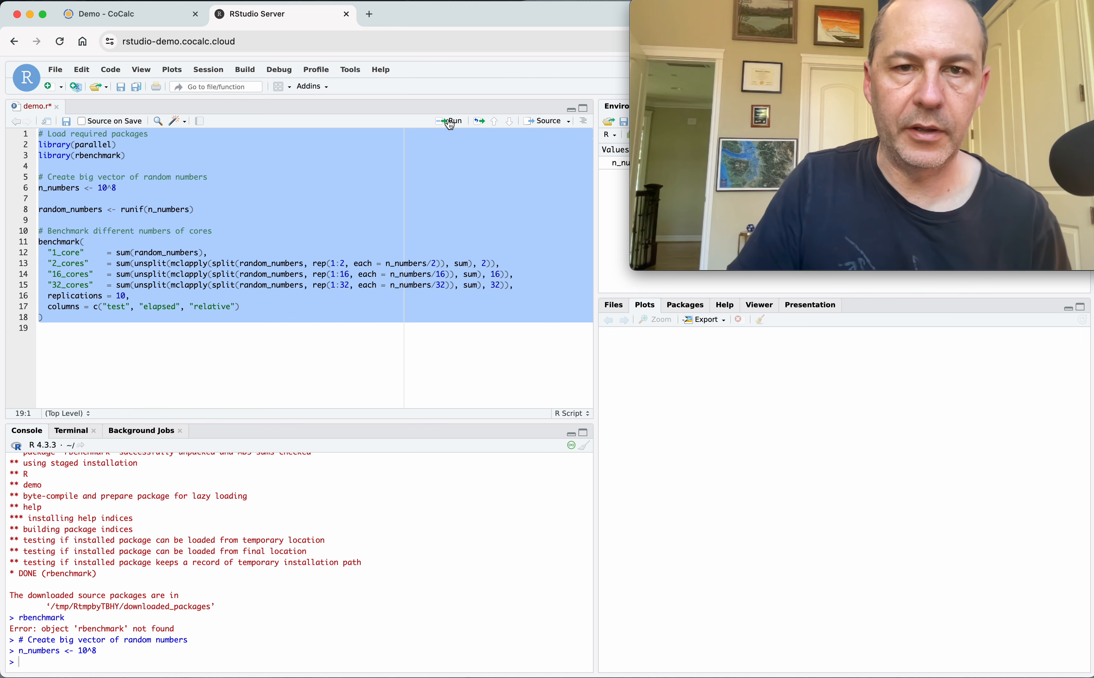
{"action": "left_click", "coordinate": [451, 121]}
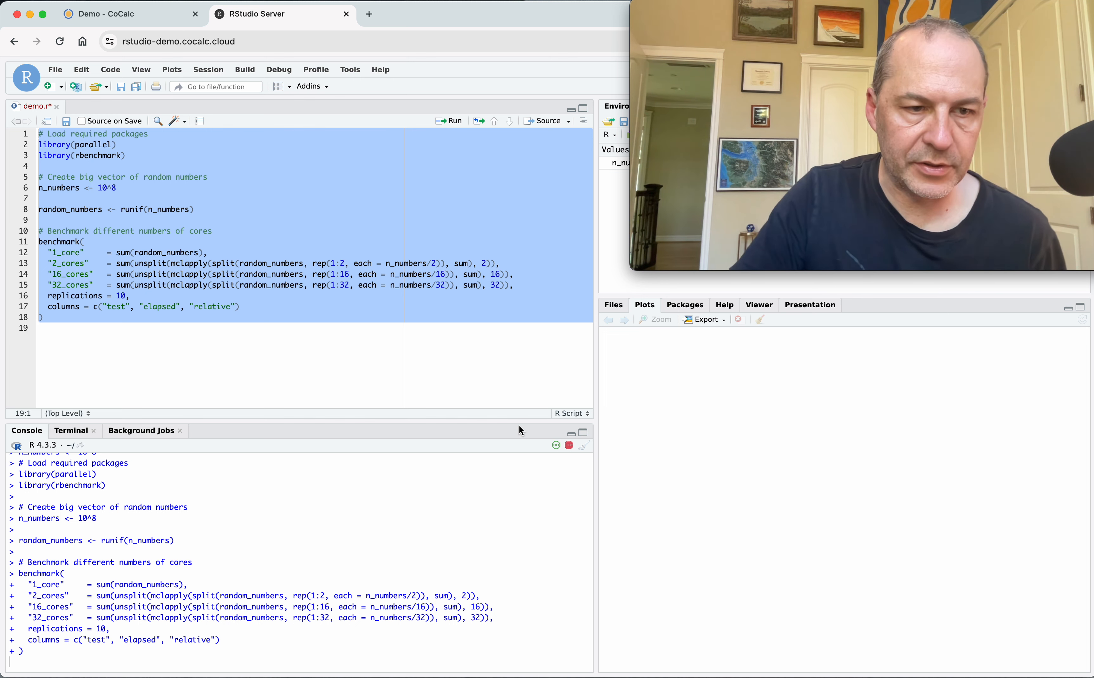
Step: Check CPU usage in the terminal's top output while the benchmark runs, enlarging the lower pane for a better view
{"action": "left_click", "coordinate": [69, 431]}
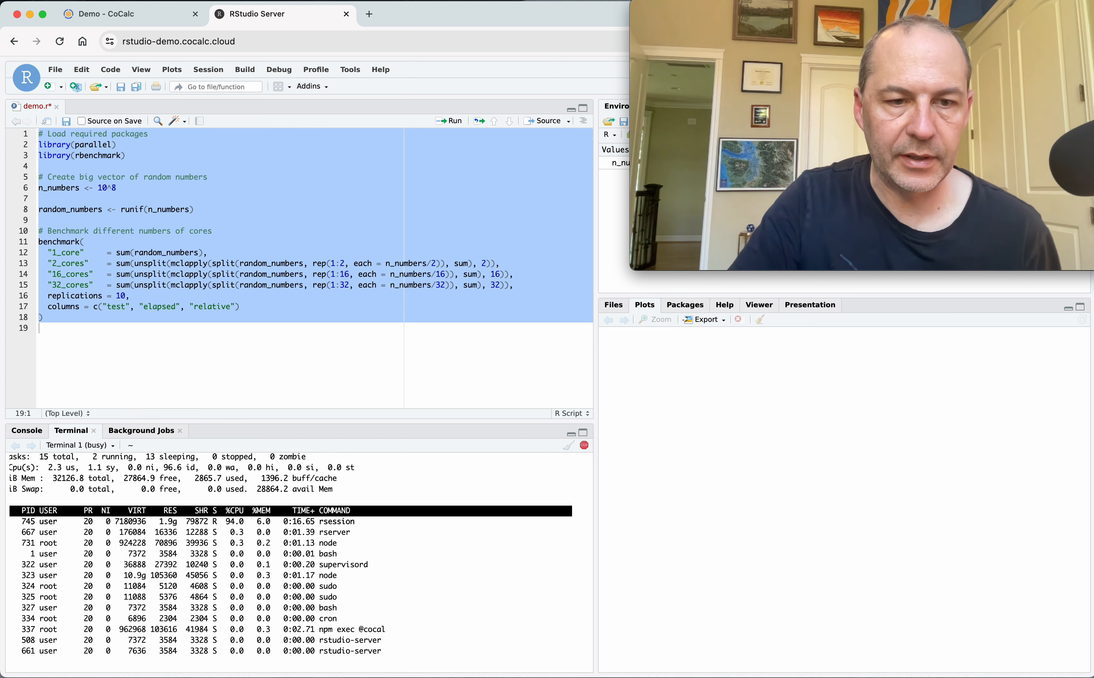
{"action": "left_click", "coordinate": [33, 431]}
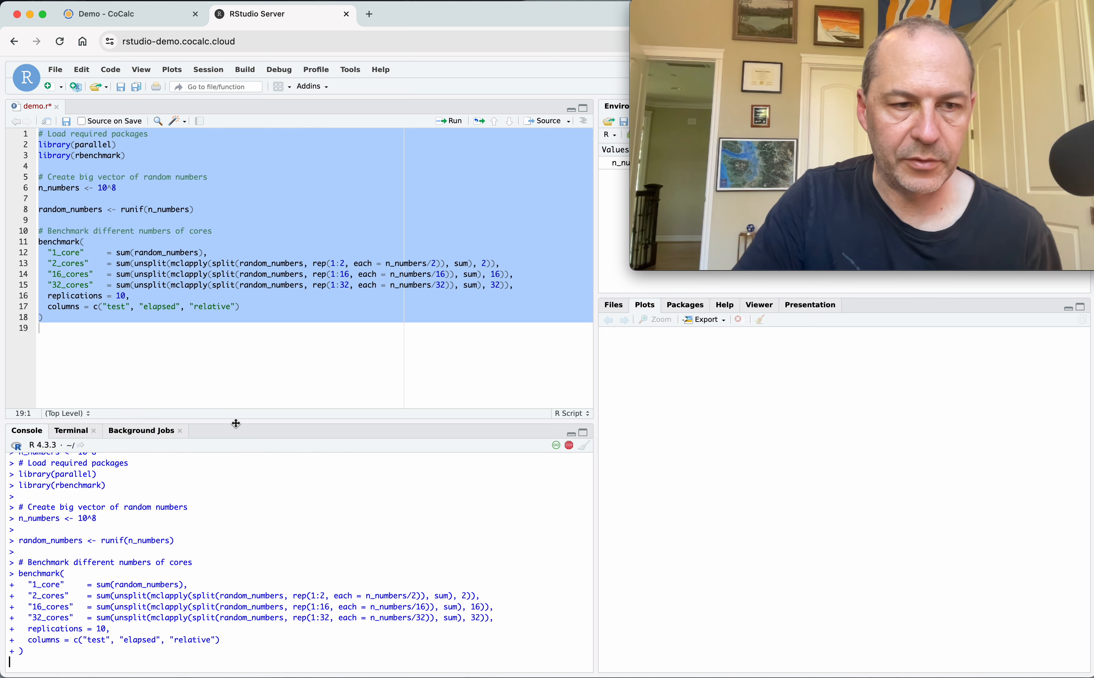
{"action": "left_click_drag", "start_coordinate": [449, 421], "coordinate": [434, 241]}
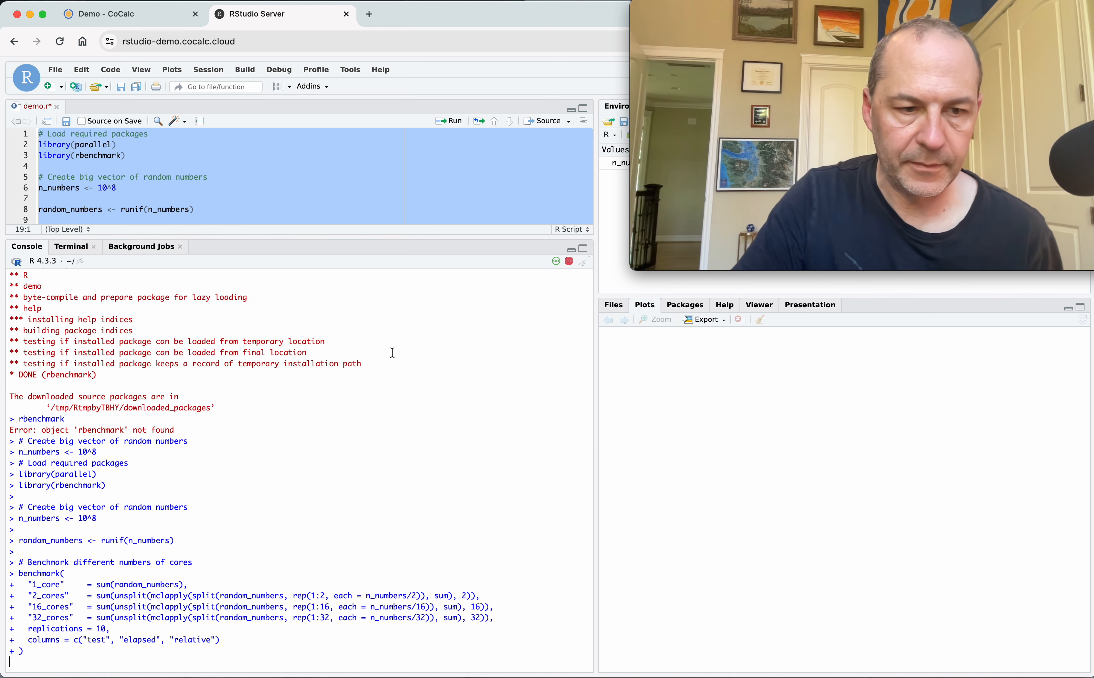
{"action": "key", "text": "super+plus"}
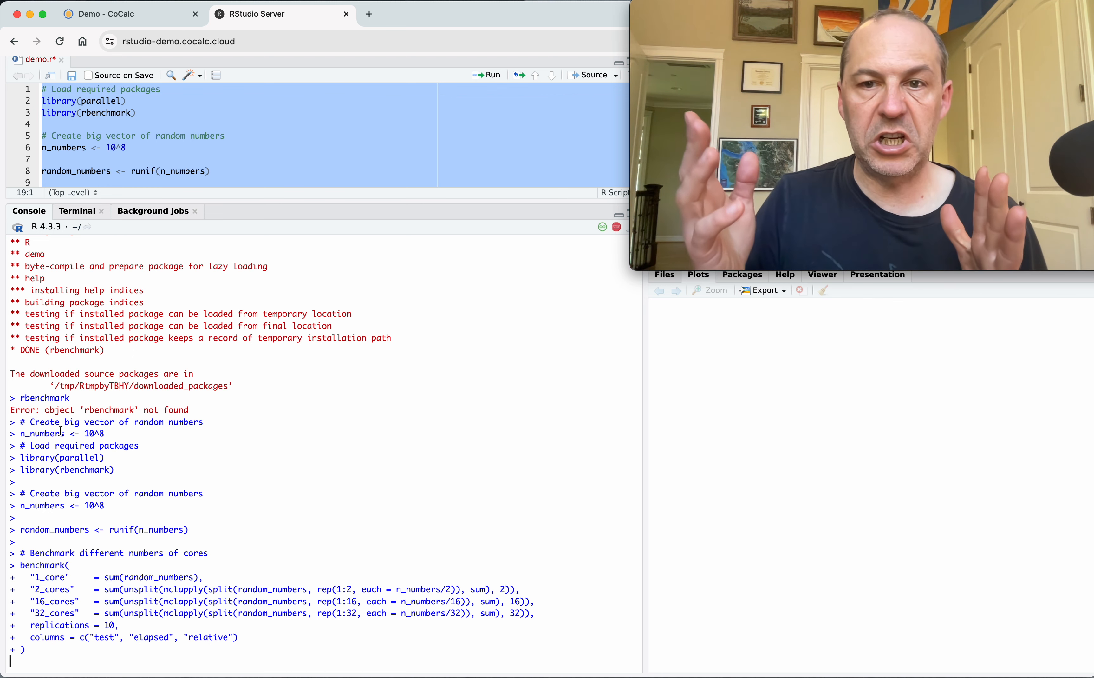
{"action": "left_click", "coordinate": [77, 210]}
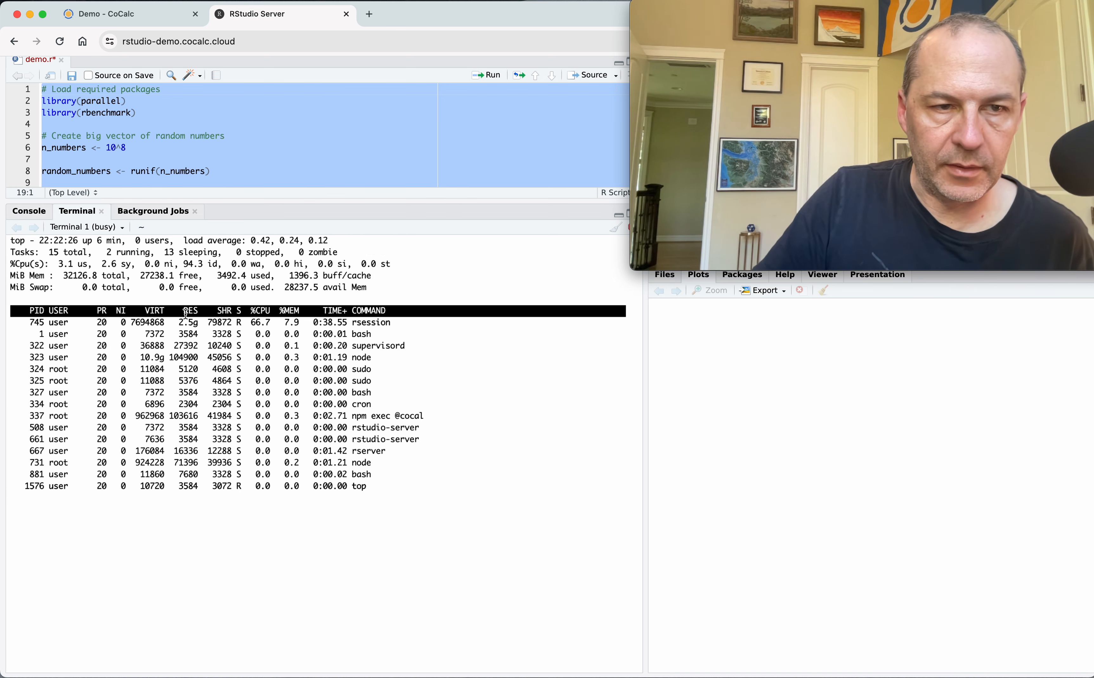
Step: Leave the running benchmark in the R console, switch to the CoCalc Demo project, and create a new Linux terminal with the default name
{"action": "left_click", "coordinate": [30, 211]}
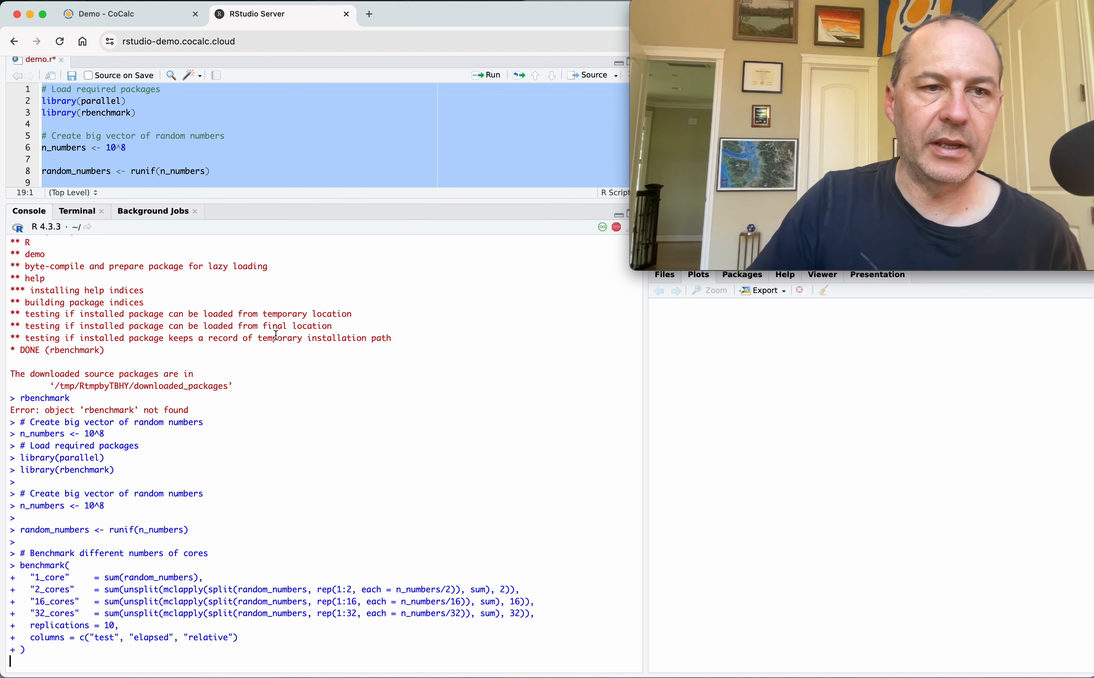
{"action": "left_click", "coordinate": [108, 14]}
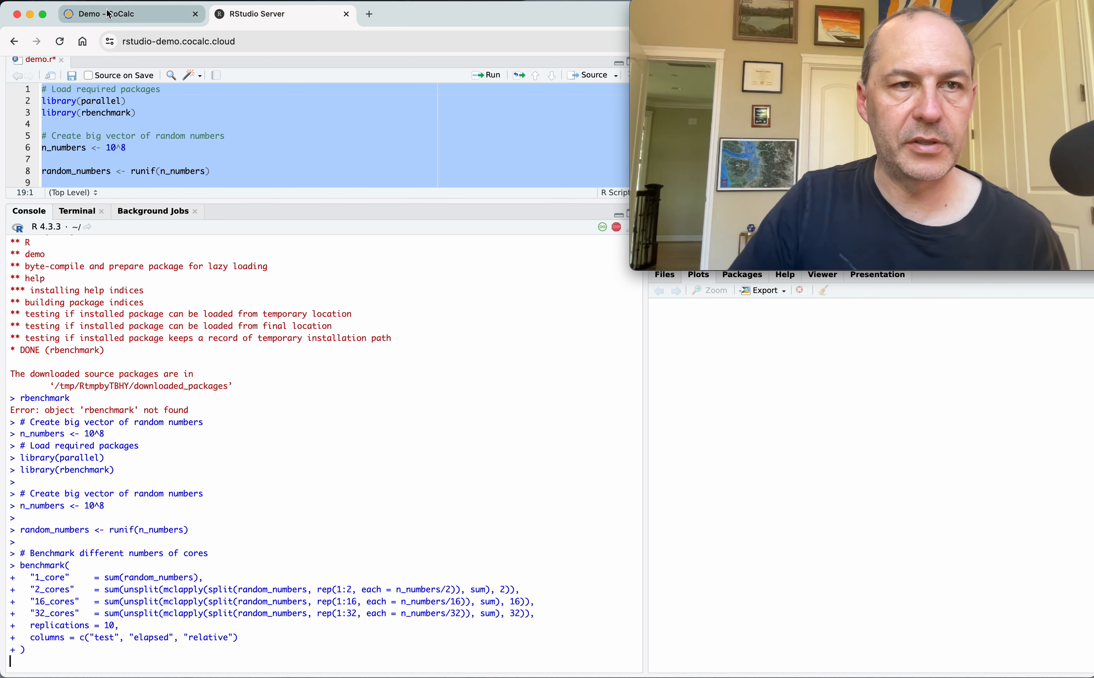
{"action": "left_click", "coordinate": [227, 438]}
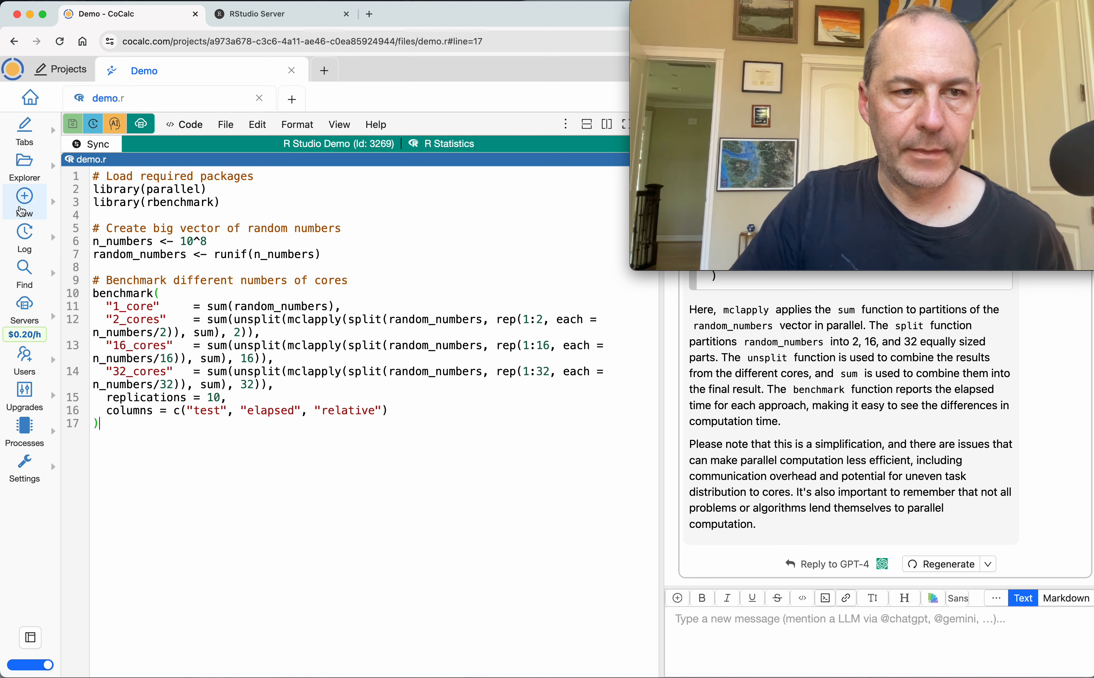
{"action": "left_click", "coordinate": [24, 211]}
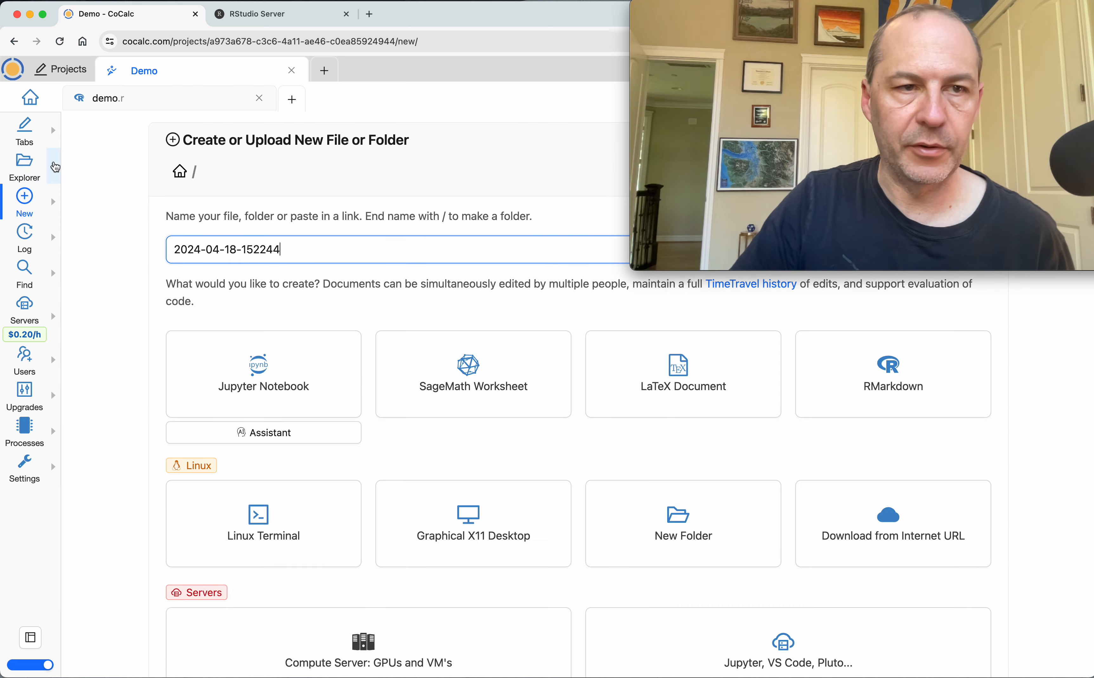
{"action": "left_click", "coordinate": [261, 510]}
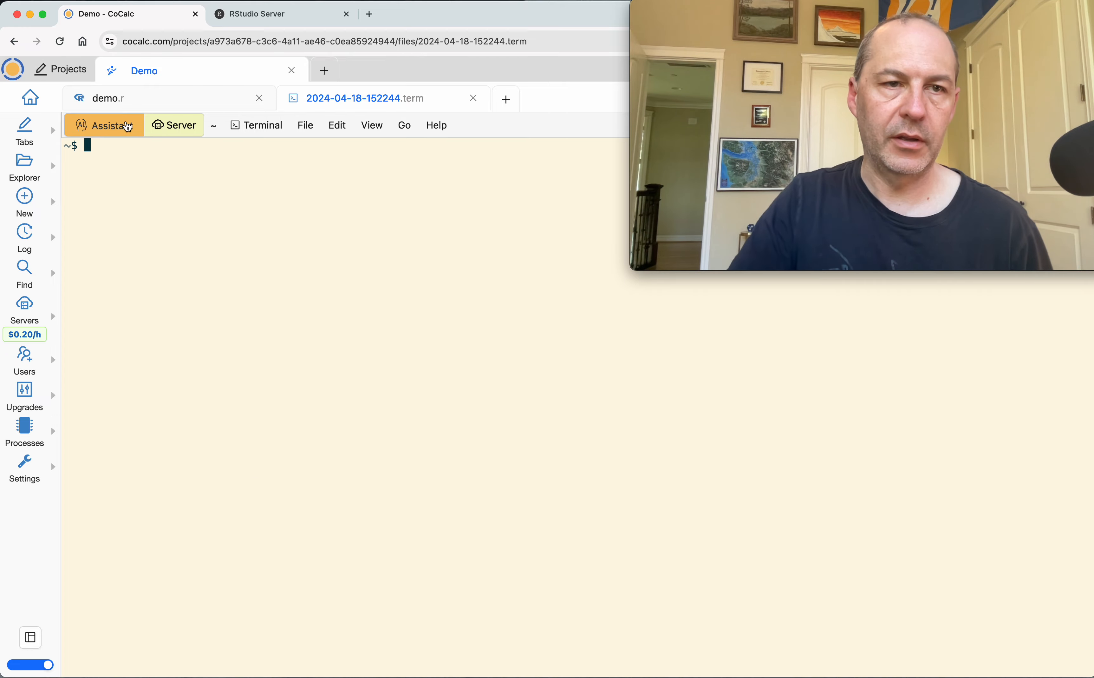
Step: Move the new CoCalc terminal from the default shared resources to the R Studio Demo compute server
{"action": "left_click", "coordinate": [176, 134]}
{"action": "left_click", "coordinate": [224, 231]}
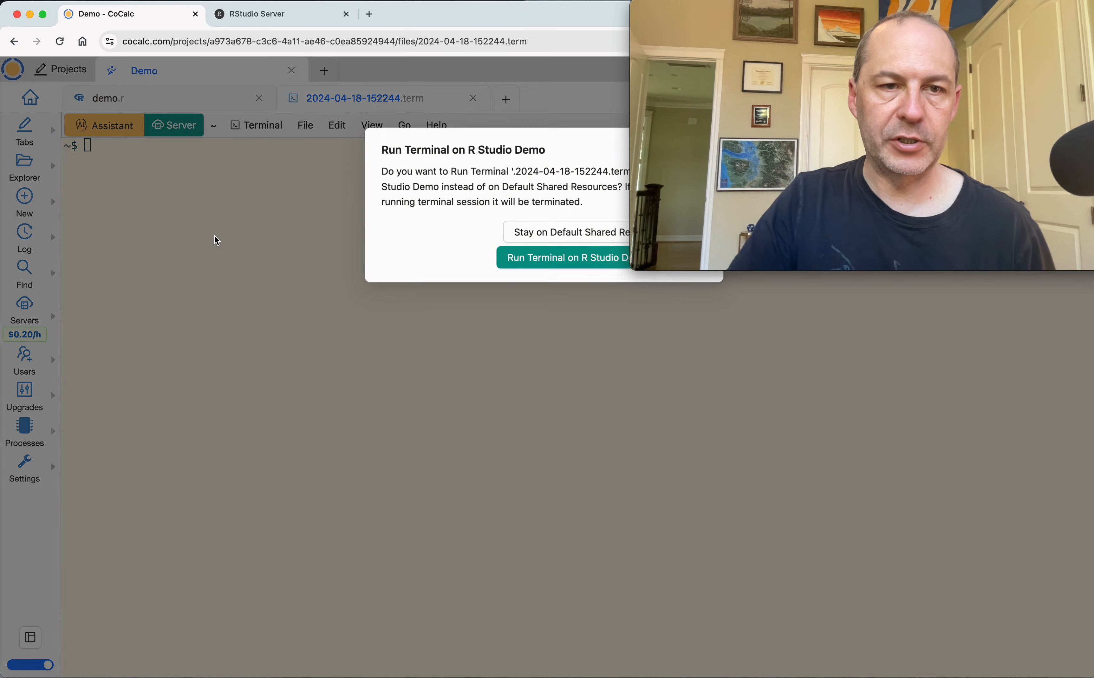
{"action": "left_click", "coordinate": [563, 265]}
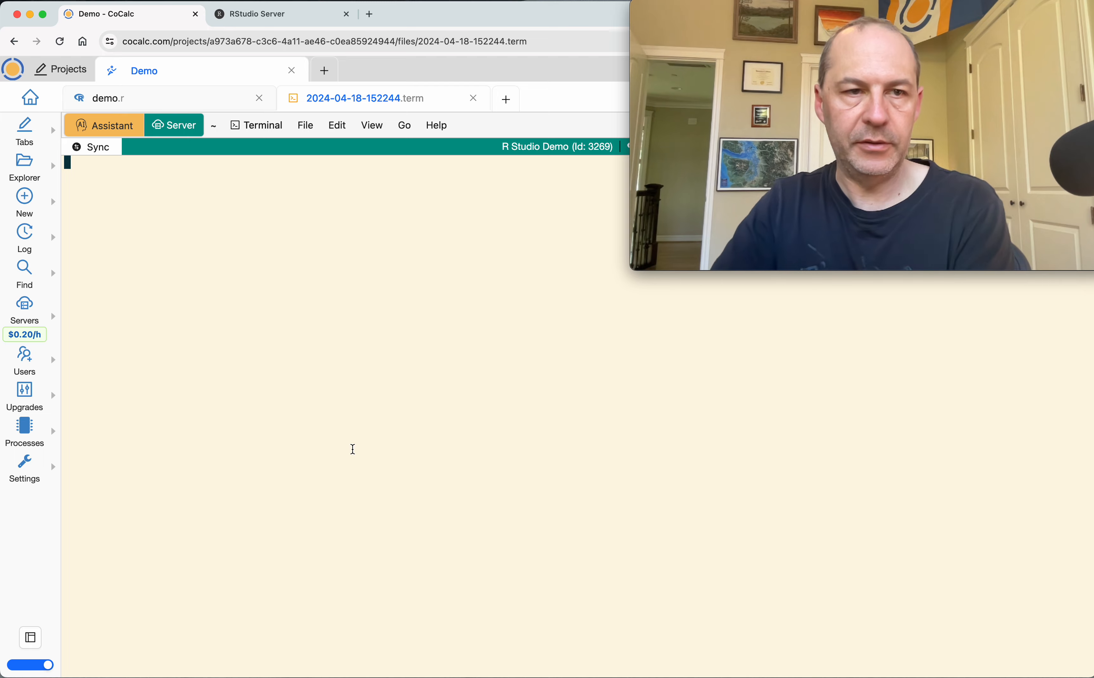
Step: Inspect the compute server's processes with top in the CoCalc terminal, then quit back to the shell prompt
{"action": "key", "text": "Return"}
{"action": "key", "text": "Return"}
{"action": "key", "text": "Return"}
{"action": "type", "text": "top"}
{"action": "key", "text": "Return"}
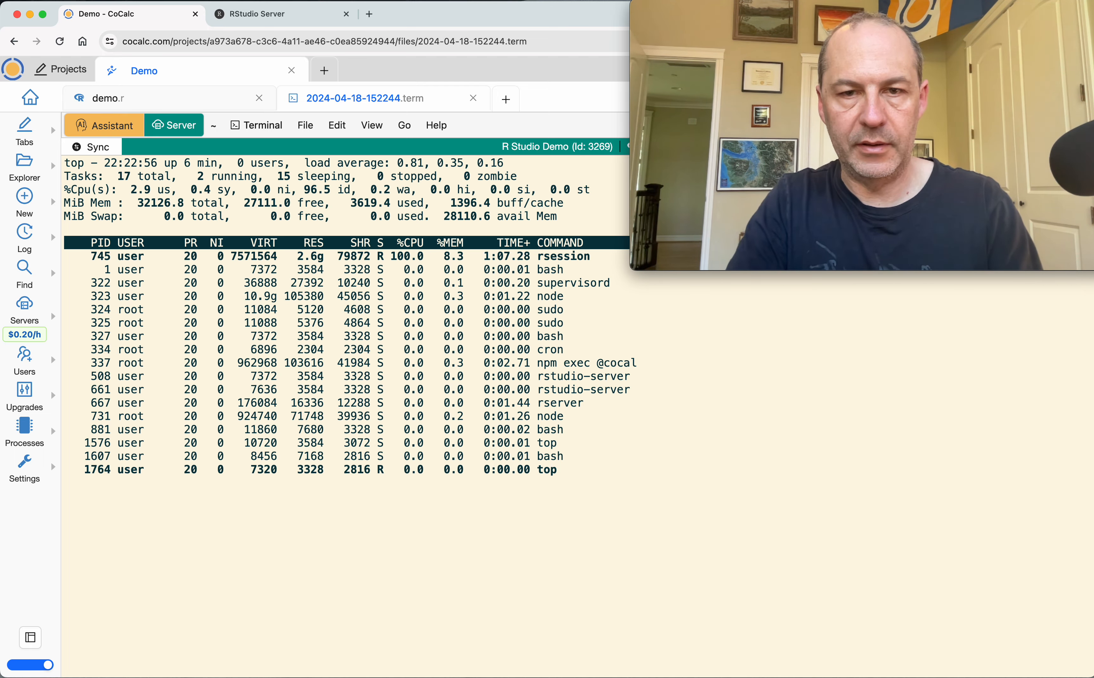
{"action": "key", "text": "c"}
{"action": "key", "text": "c"}
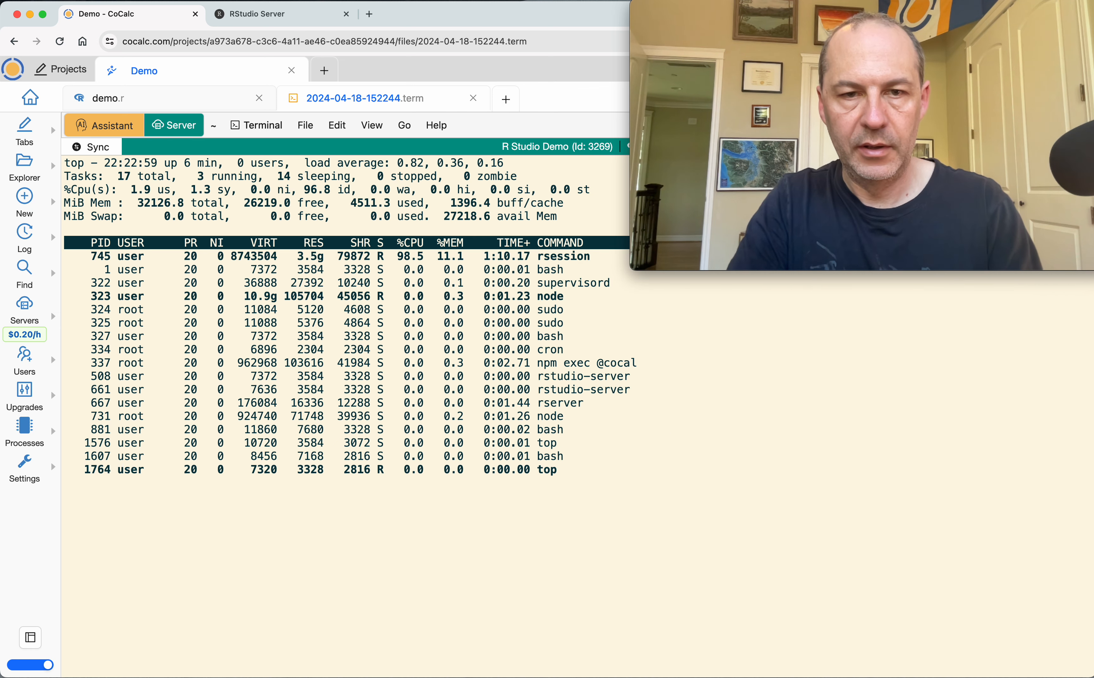
{"action": "key", "text": "q"}
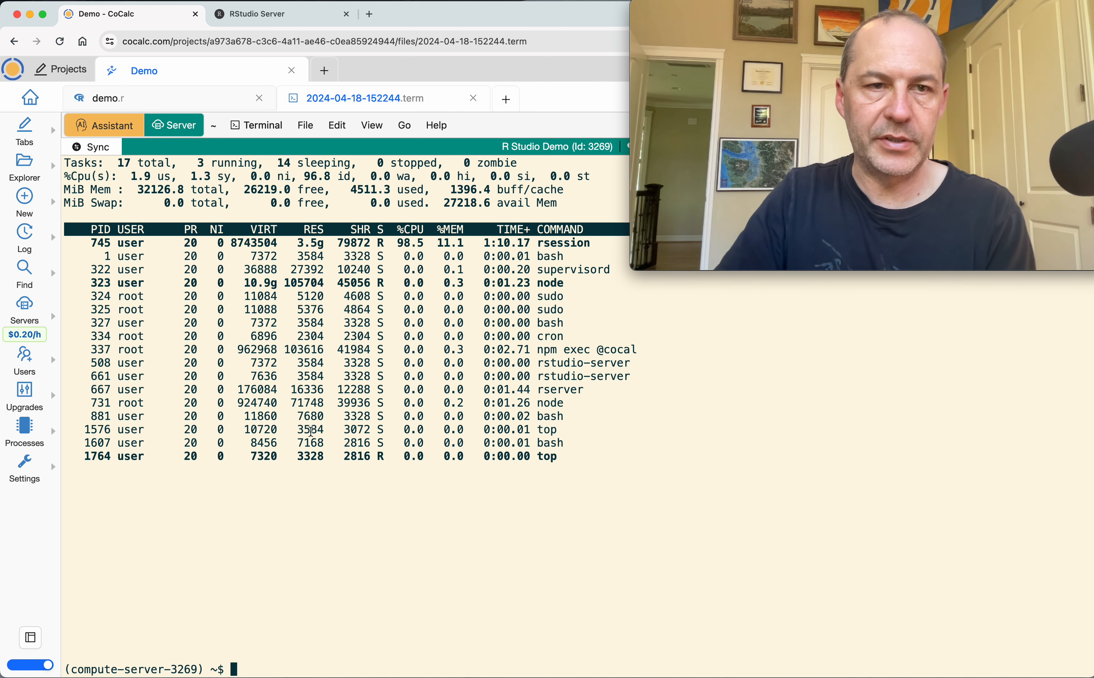
Step: Open the terminal file in its own browser window and list the home directory there with ls
{"action": "left_click", "coordinate": [401, 101], "text": "shift"}
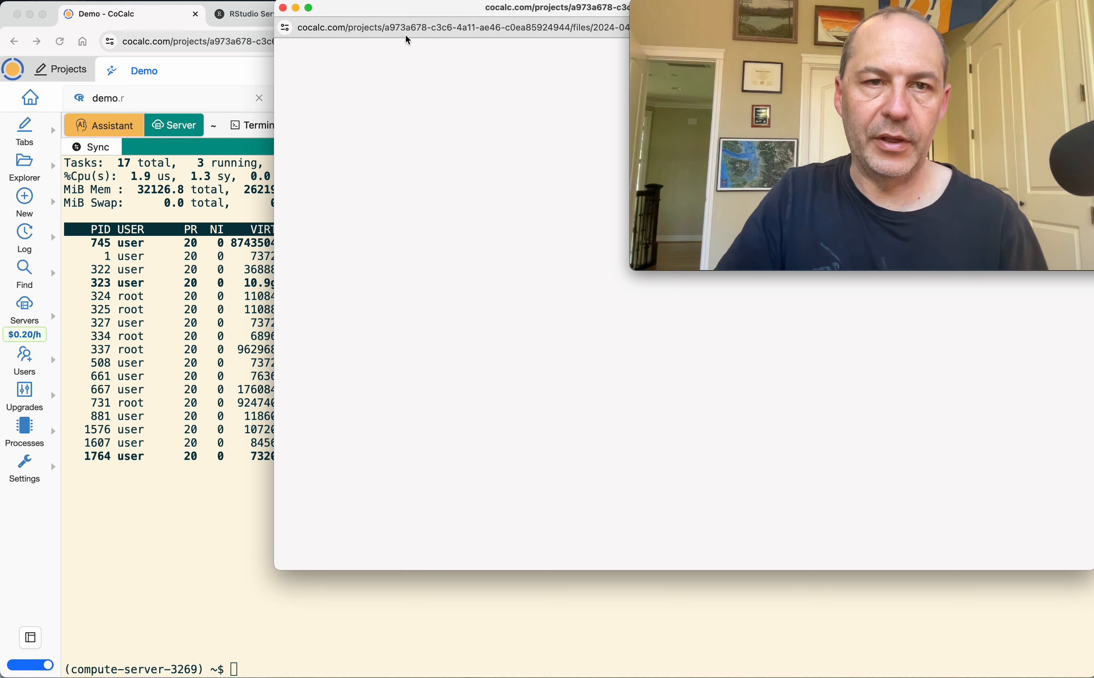
{"action": "left_click_drag", "start_coordinate": [420, 18], "coordinate": [391, 101]}
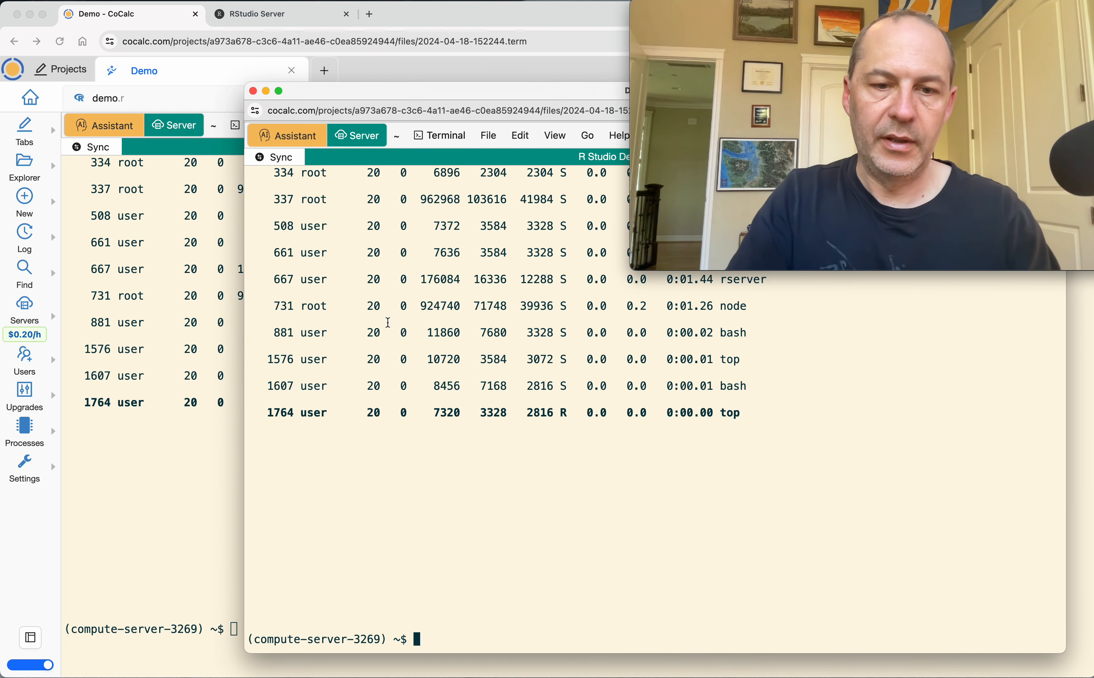
{"action": "type", "text": "ls"}
{"action": "key", "text": "Return"}
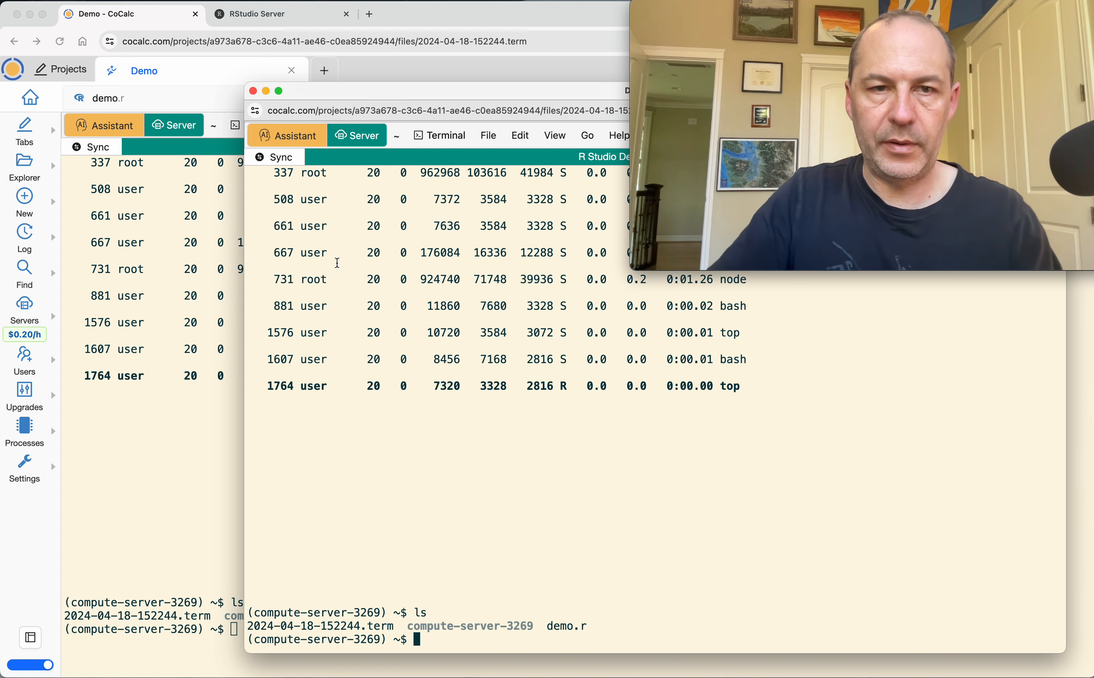
Step: Restore the full project interface in the separate terminal window, then close that window and confirm leaving the site
{"action": "left_click_drag", "start_coordinate": [551, 100], "coordinate": [291, 350]}
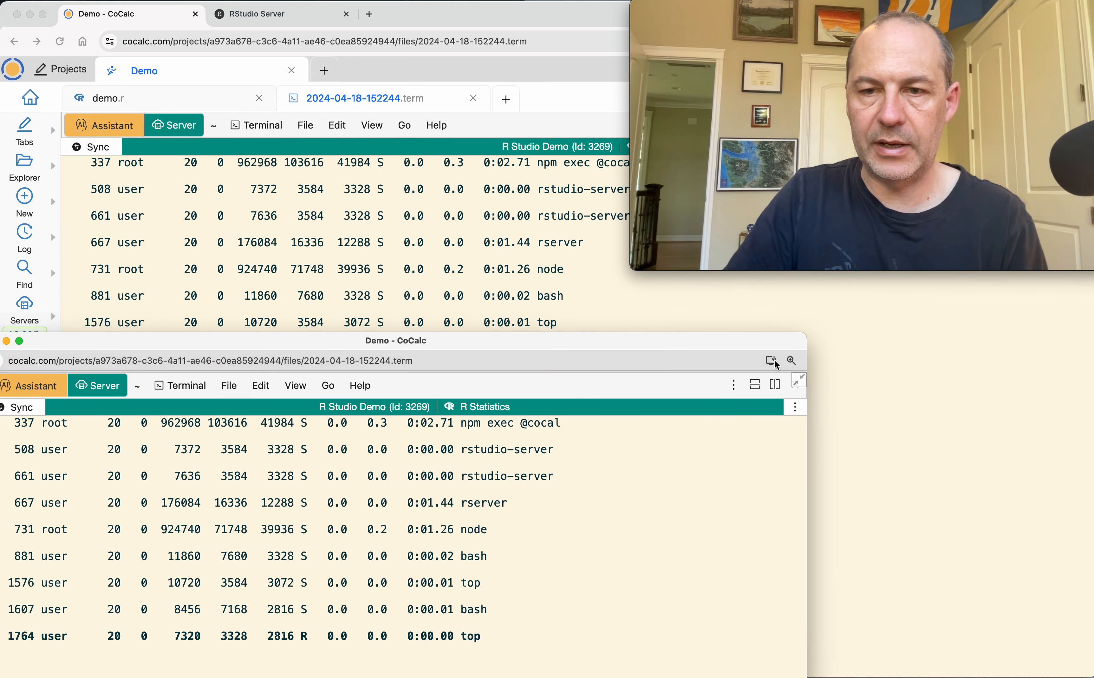
{"action": "left_click", "coordinate": [798, 380]}
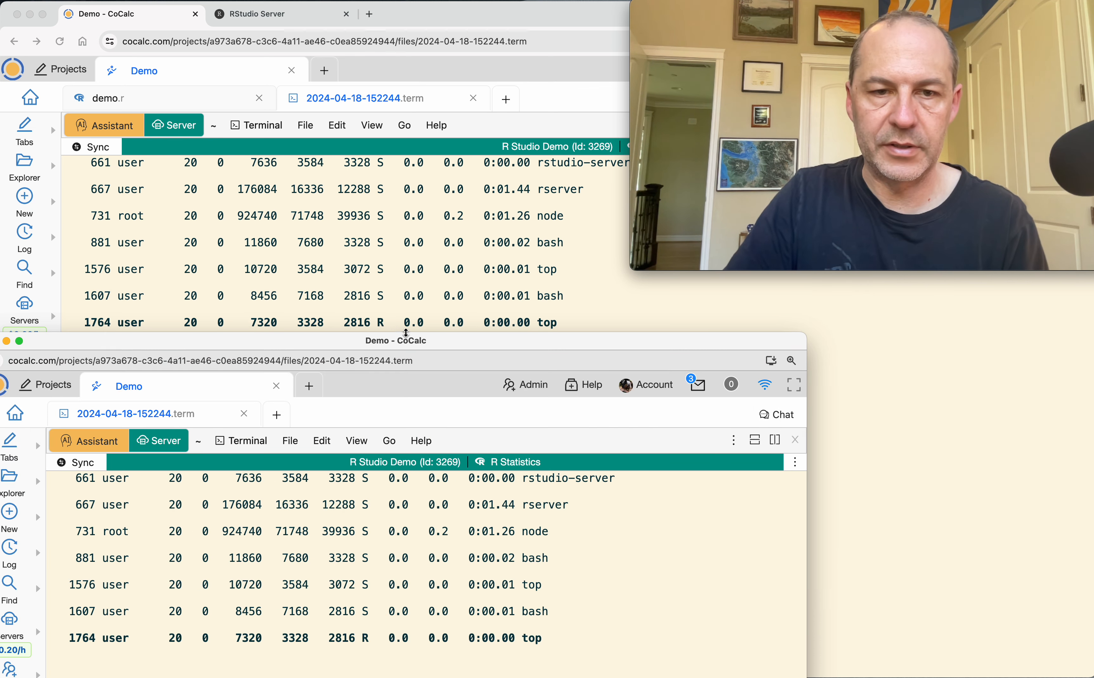
{"action": "left_click_drag", "start_coordinate": [63, 355], "coordinate": [433, 283]}
{"action": "left_click", "coordinate": [364, 269]}
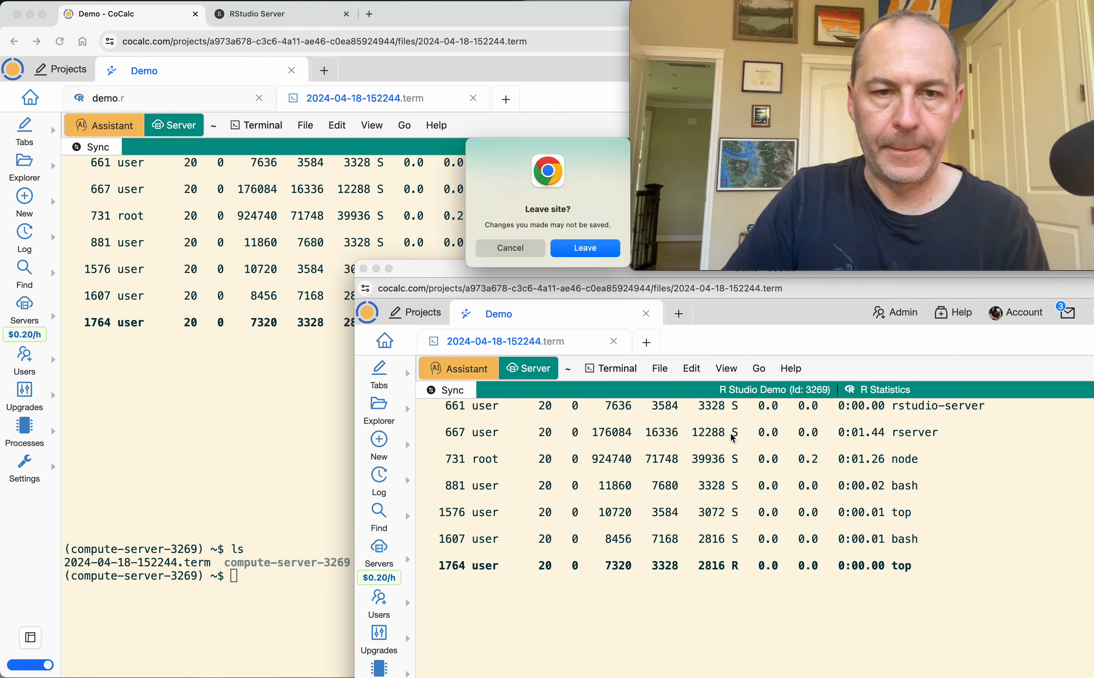
{"action": "left_click", "coordinate": [597, 248]}
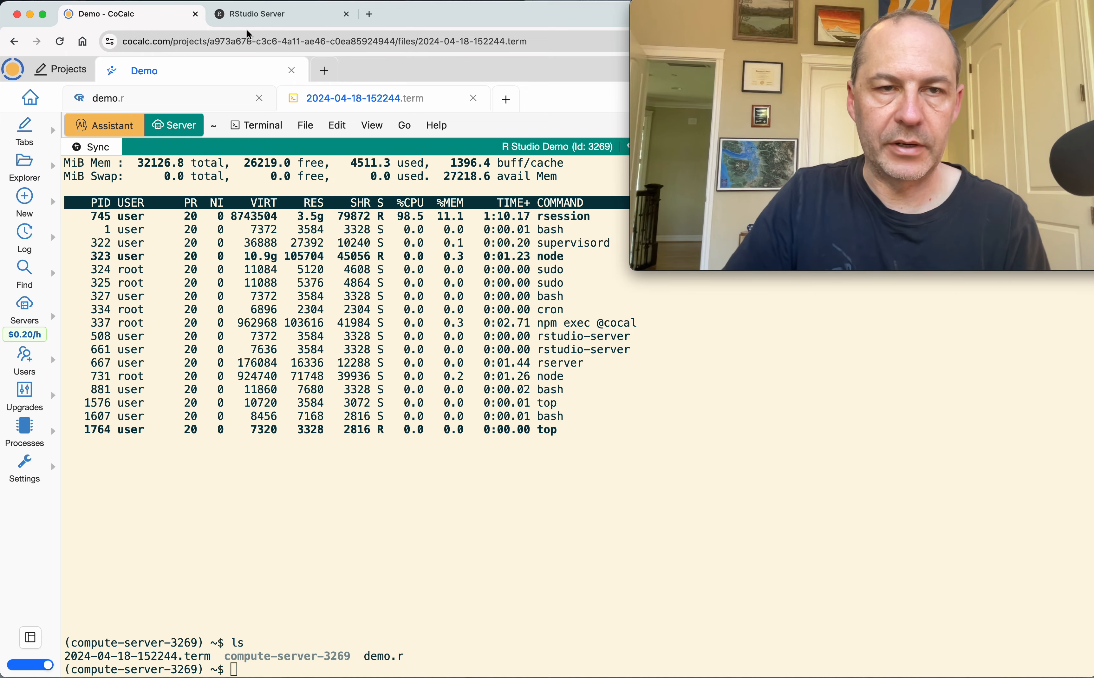
Step: Check the benchmark in the RStudio console, then inspect the load with top in the CoCalc terminal and quit it
{"action": "left_click", "coordinate": [253, 17]}
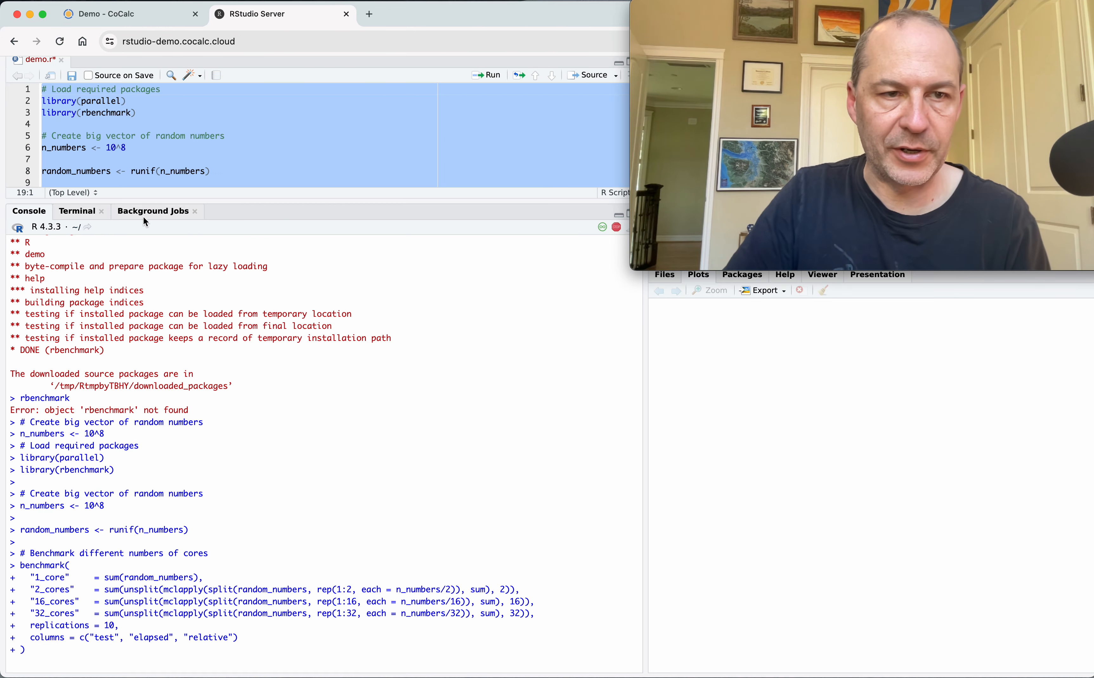
{"action": "left_click", "coordinate": [96, 16]}
{"action": "type", "text": "top"}
{"action": "key", "text": "Return"}
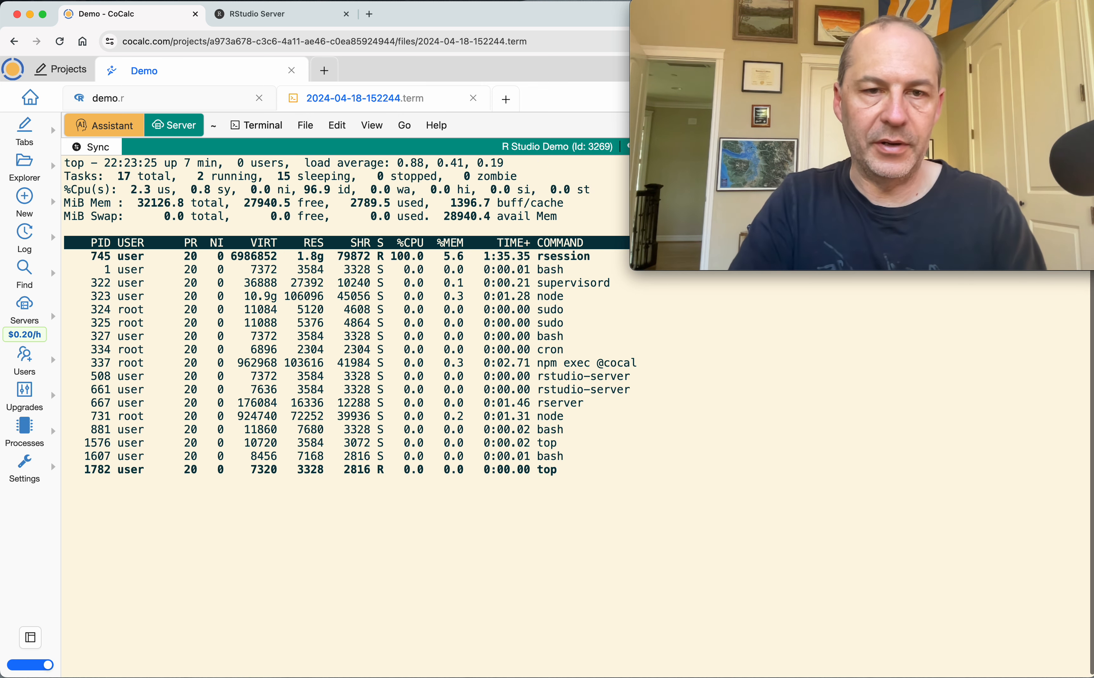
{"action": "key", "text": "q"}
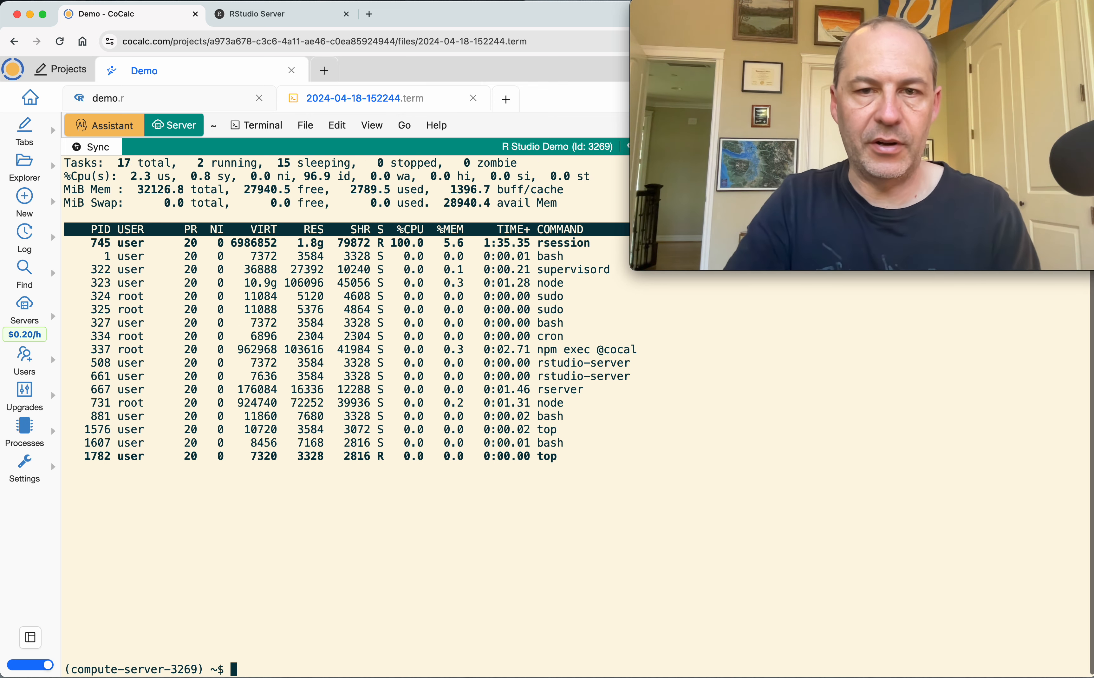
Step: Stop the running benchmark in RStudio and enlarge the demo.r editor pane to show the whole script
{"action": "left_click", "coordinate": [264, 23]}
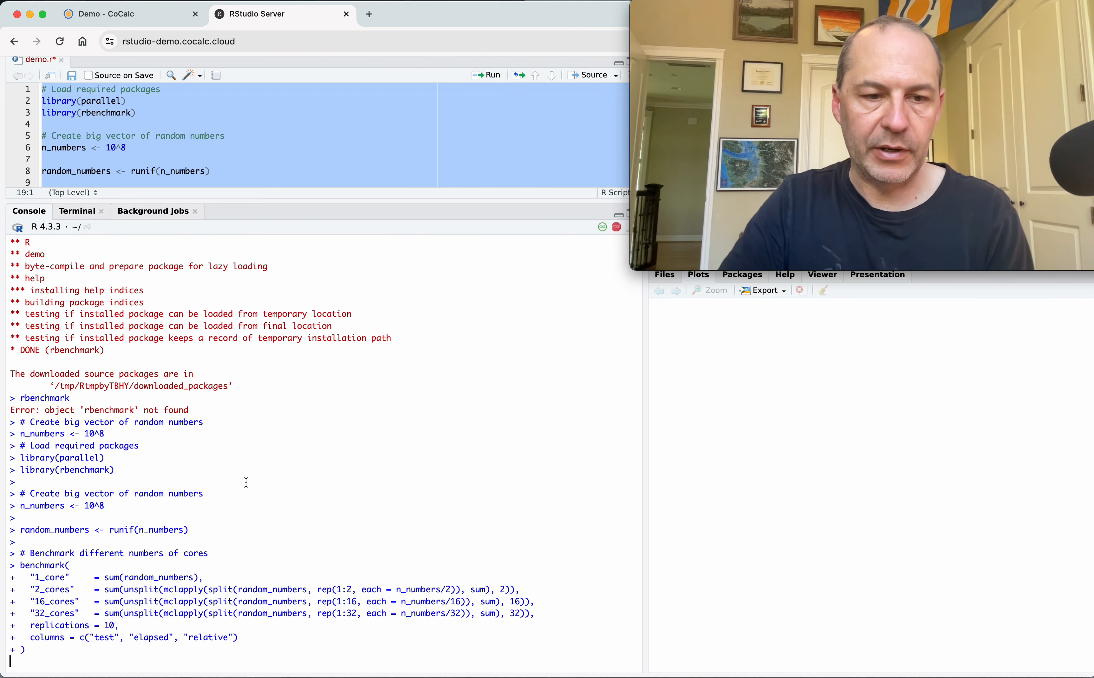
{"action": "left_click", "coordinate": [618, 228]}
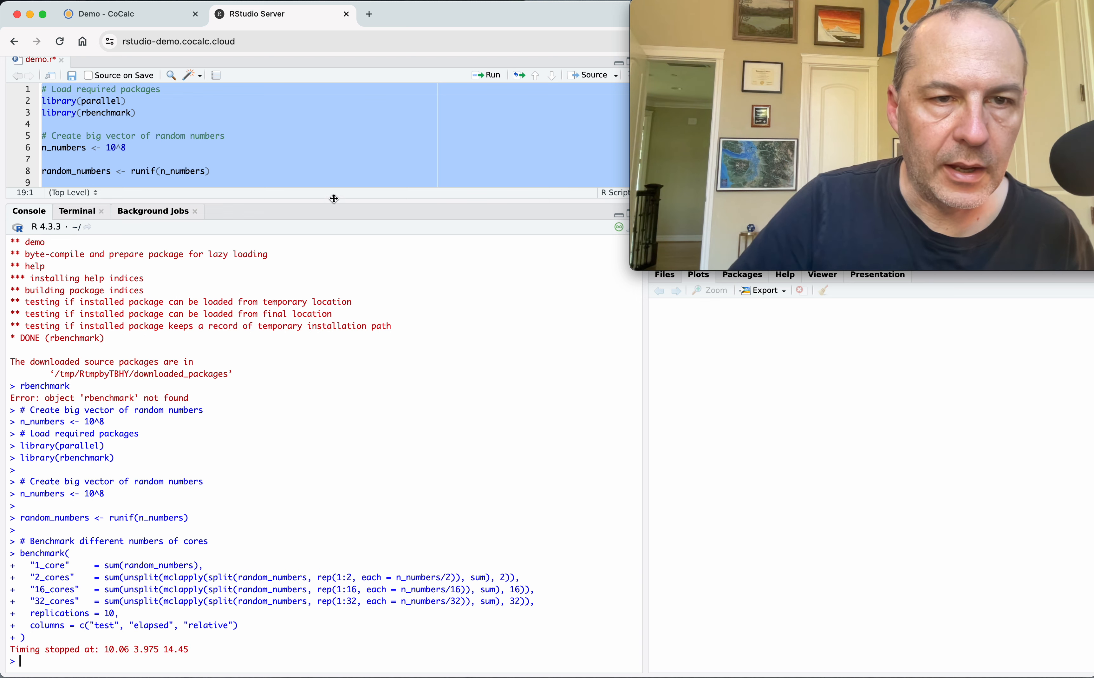
{"action": "left_click_drag", "start_coordinate": [337, 201], "coordinate": [317, 494]}
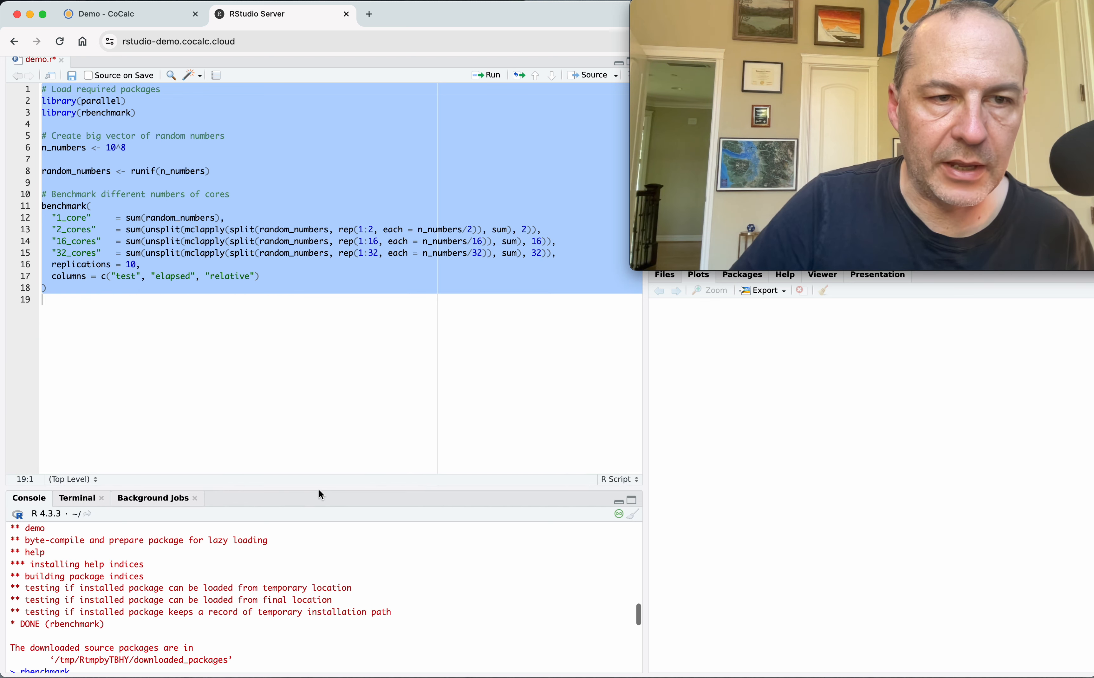
Step: Set n_numbers to 10^6 in demo.r, run the whole script, and enlarge the console pane for the output
{"action": "left_click", "coordinate": [195, 253]}
{"action": "left_click", "coordinate": [127, 149]}
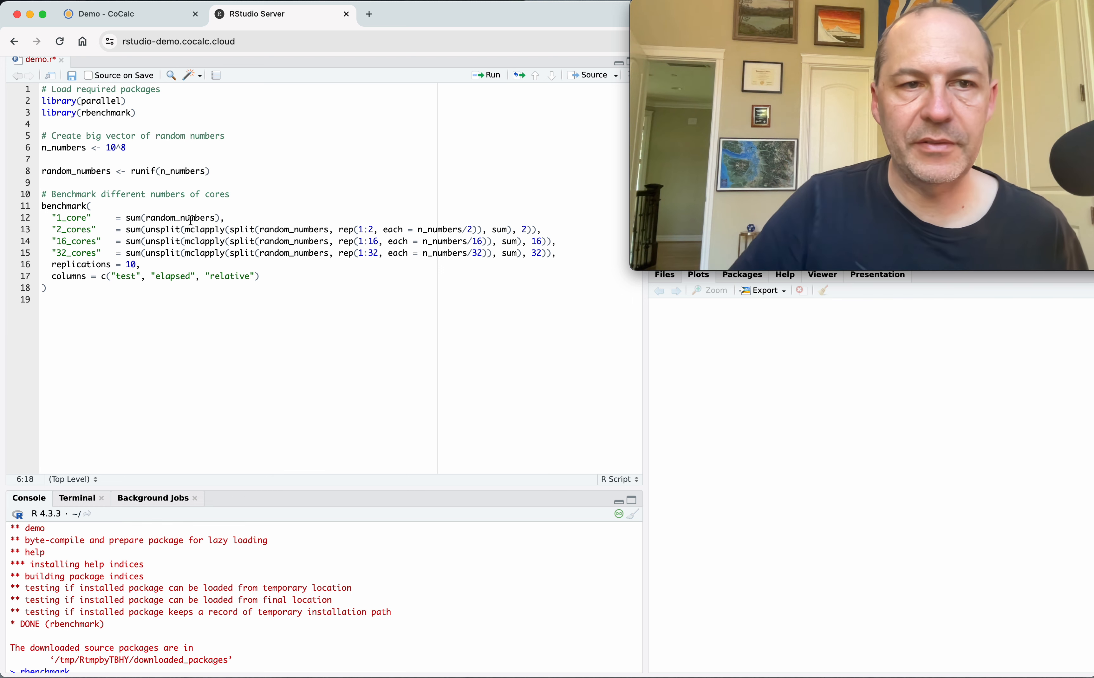
{"action": "key", "text": "BackSpace"}
{"action": "type", "text": "6"}
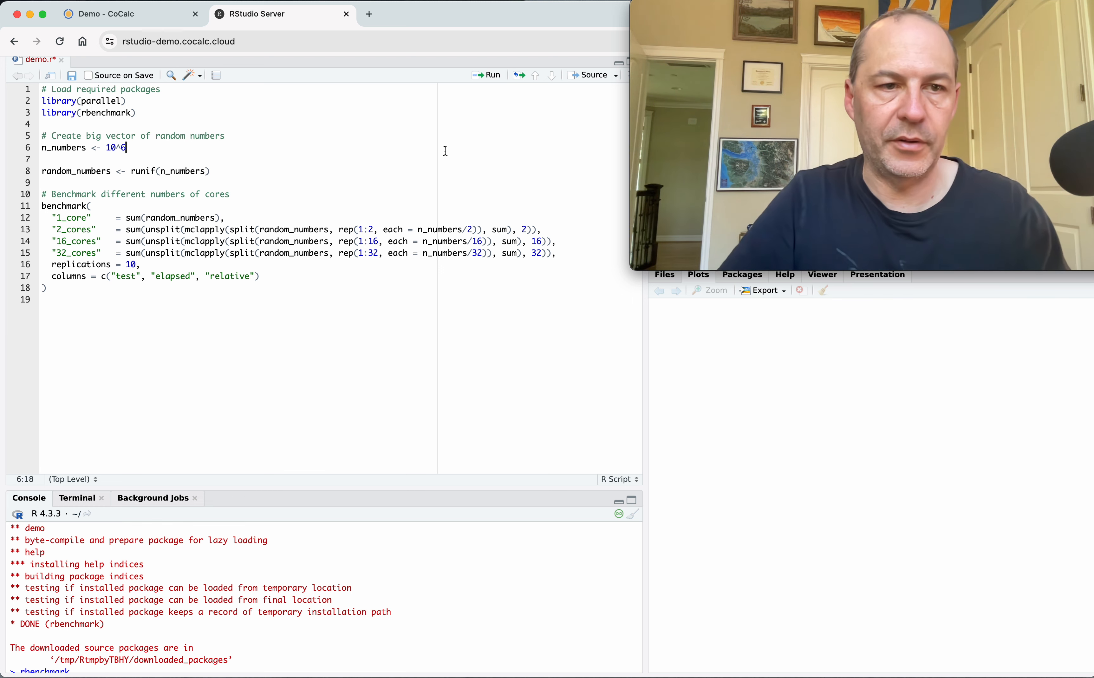
{"action": "key", "text": "super+a"}
{"action": "left_click", "coordinate": [486, 82]}
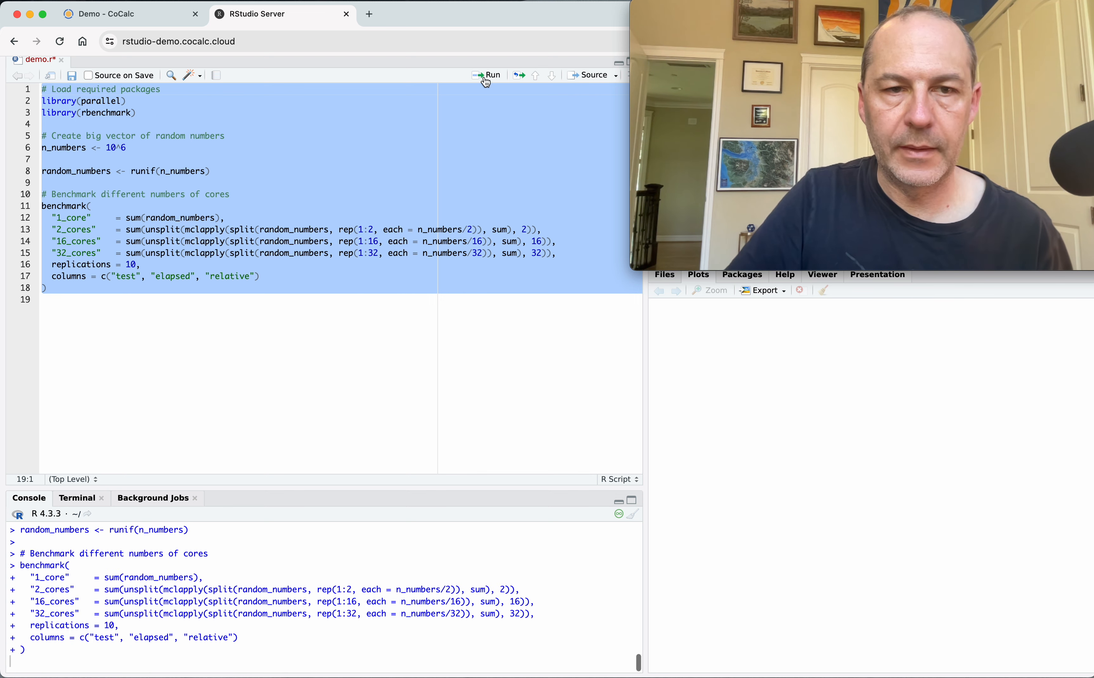
{"action": "left_click_drag", "start_coordinate": [403, 487], "coordinate": [395, 374]}
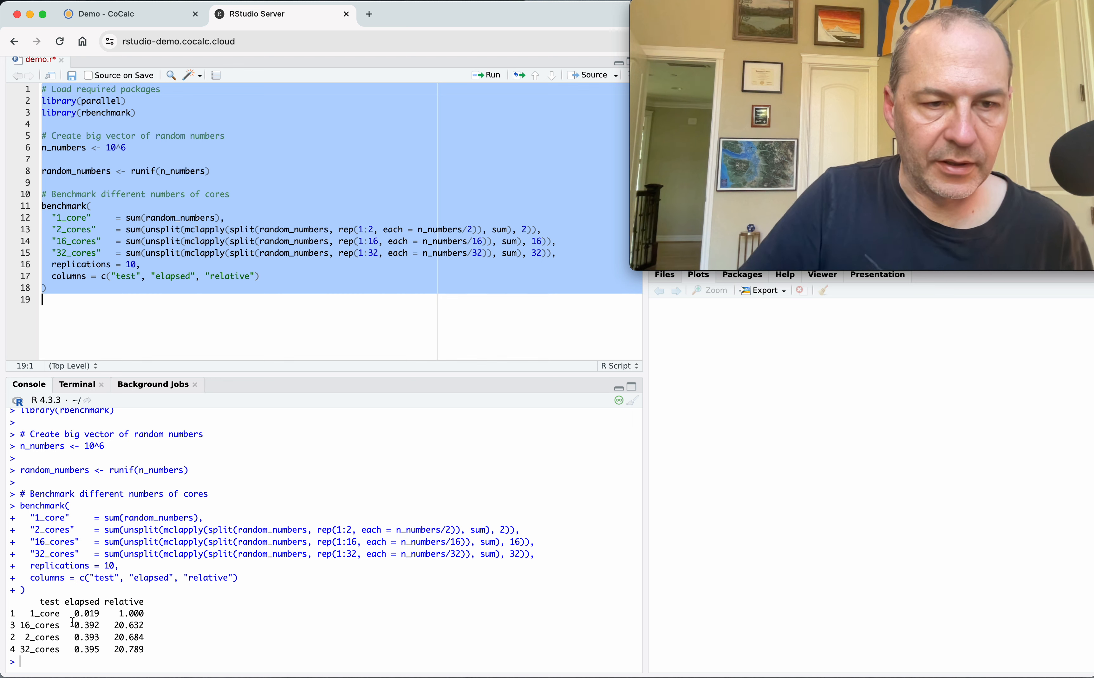
Step: Set n_numbers to 10^7 in demo.r and run the whole script again
{"action": "left_click", "coordinate": [142, 146]}
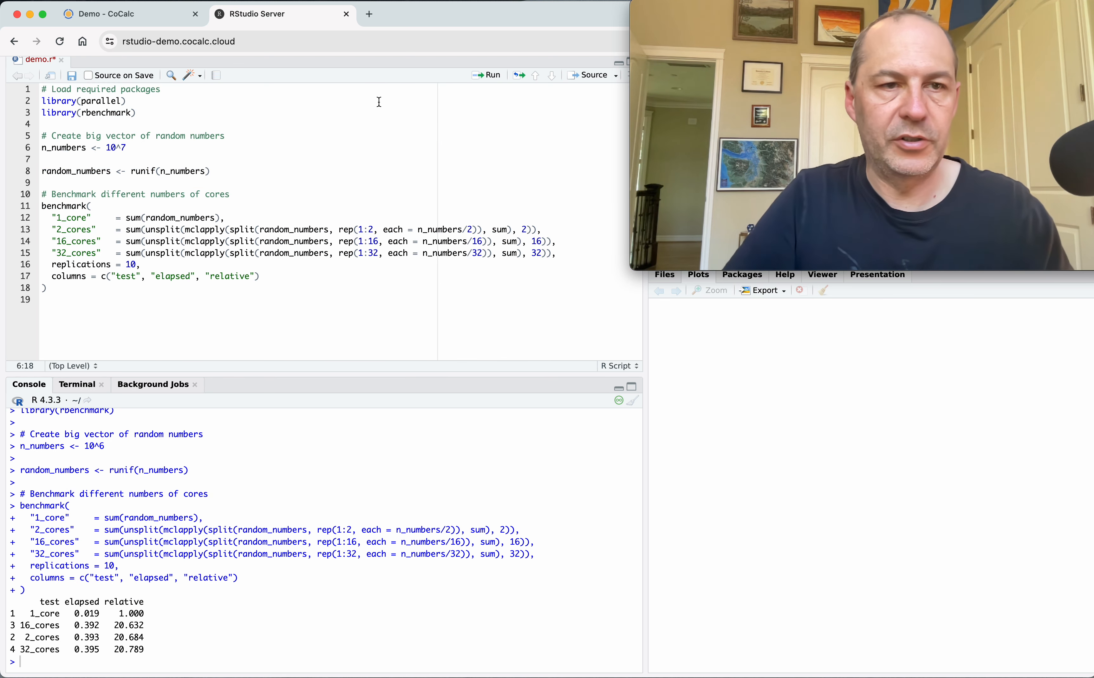
{"action": "key", "text": "super+a"}
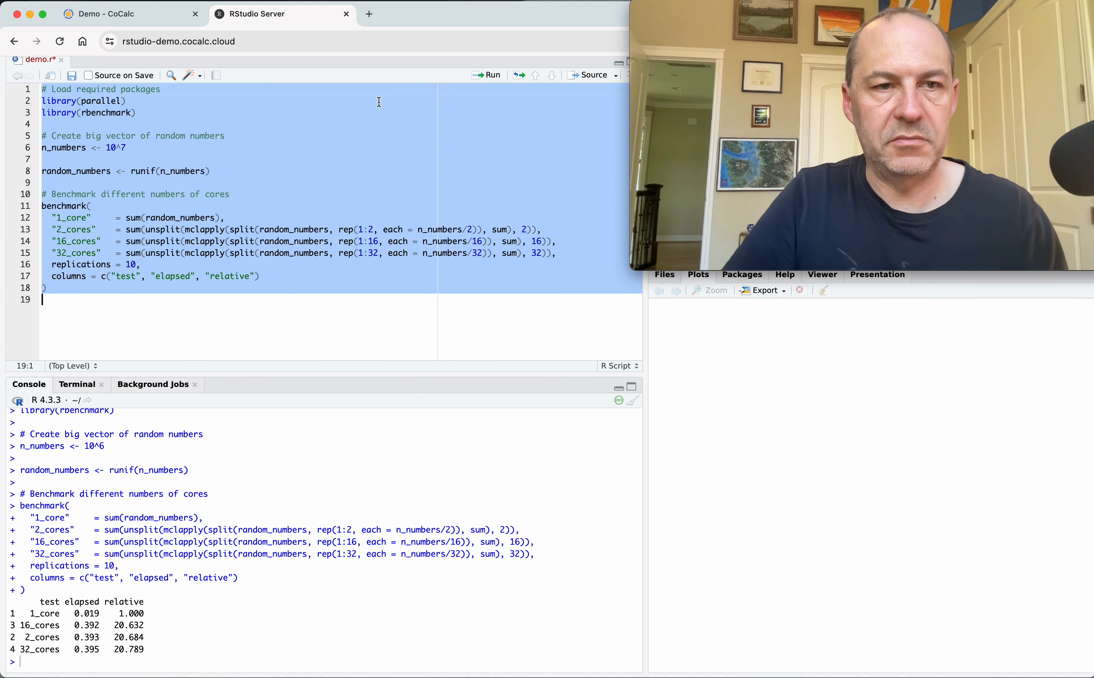
{"action": "left_click", "coordinate": [486, 76]}
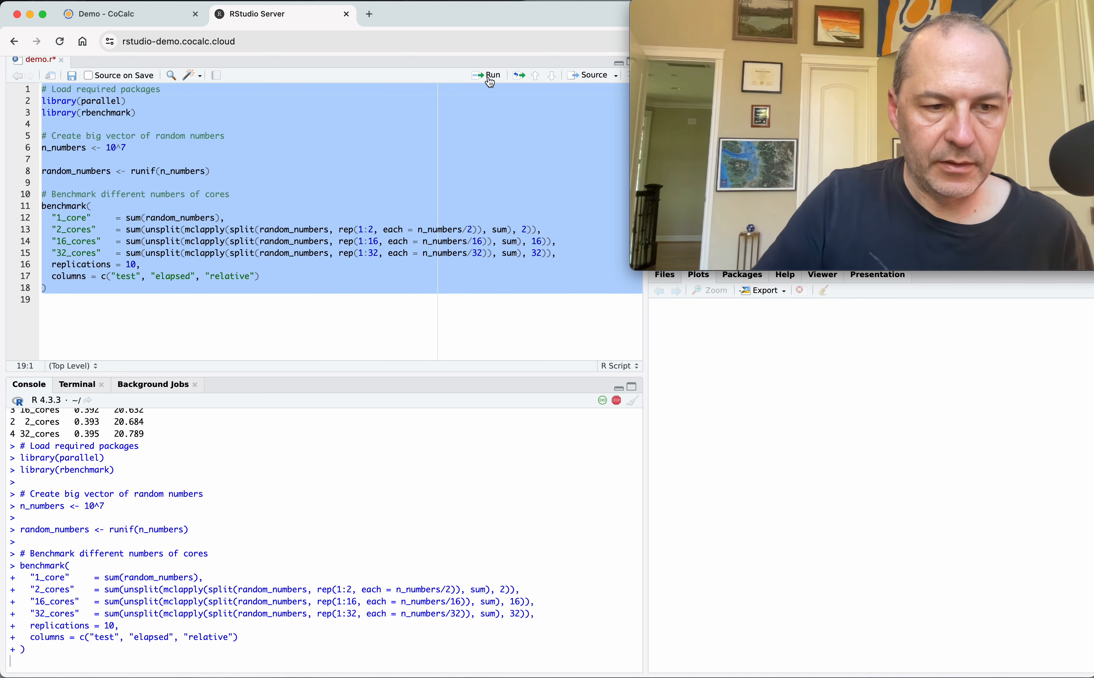
Step: Quit top in the RStudio terminal, monitor the running benchmark with htop, and return to the R console to check the timings
{"action": "left_click", "coordinate": [78, 384]}
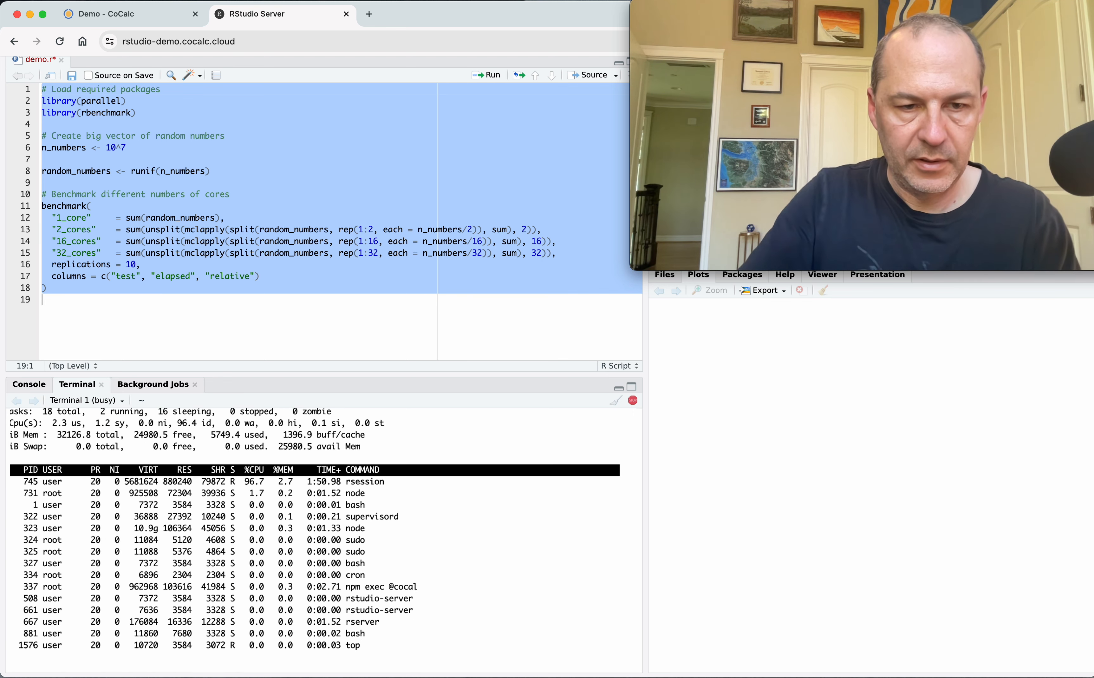
{"action": "type", "text": "qhto"}
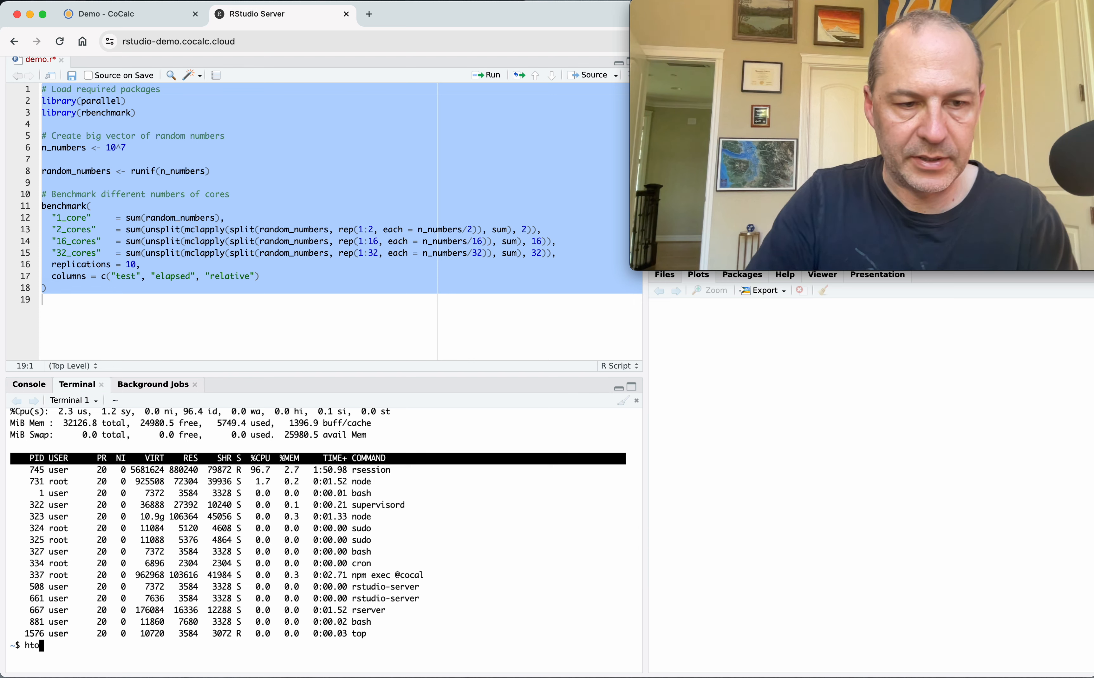
{"action": "type", "text": "p"}
{"action": "key", "text": "Return"}
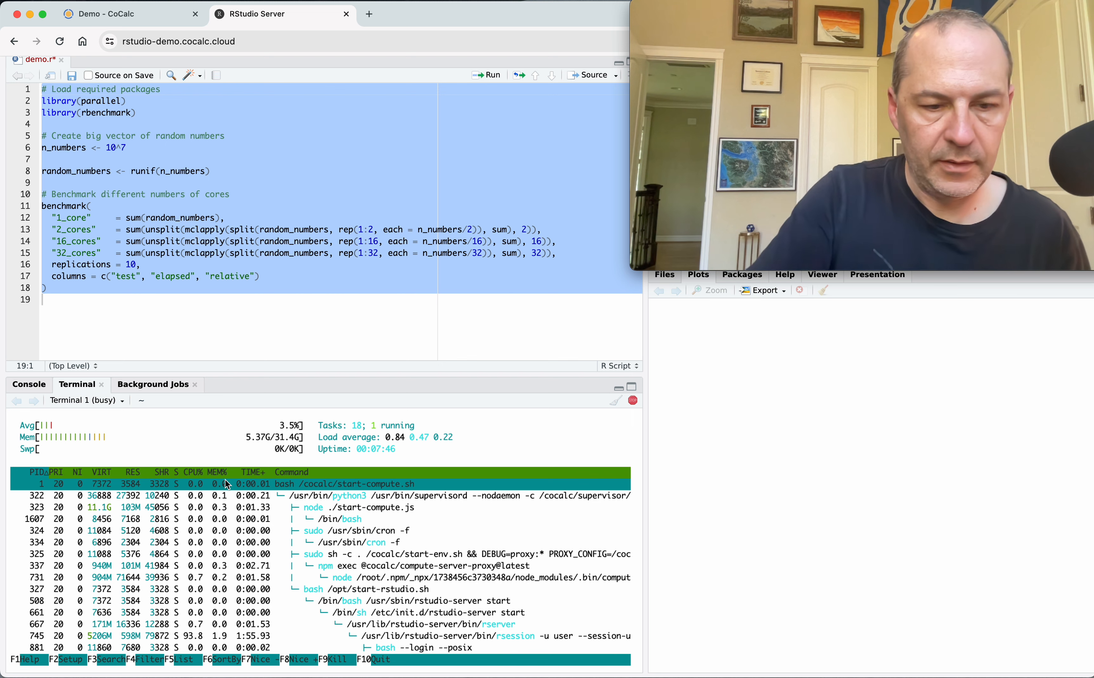
{"action": "left_click", "coordinate": [27, 385]}
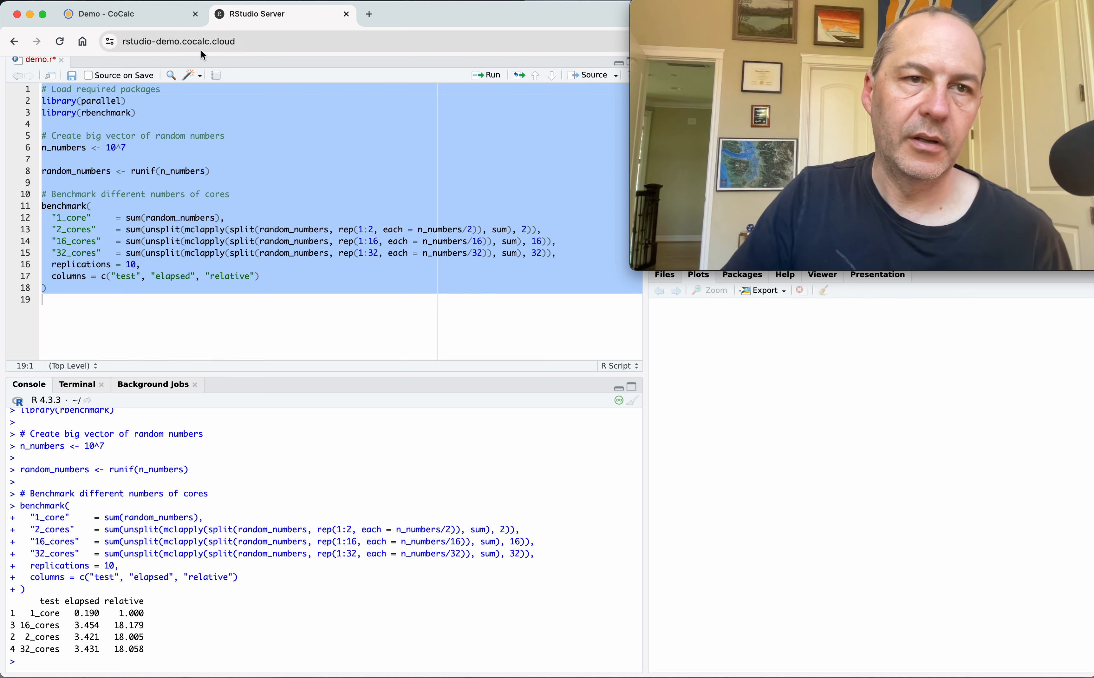
Step: Deprovision the R Studio Demo compute server from its settings in CoCalc, acknowledging and confirming the deletion of its disks
{"action": "left_click", "coordinate": [130, 14]}
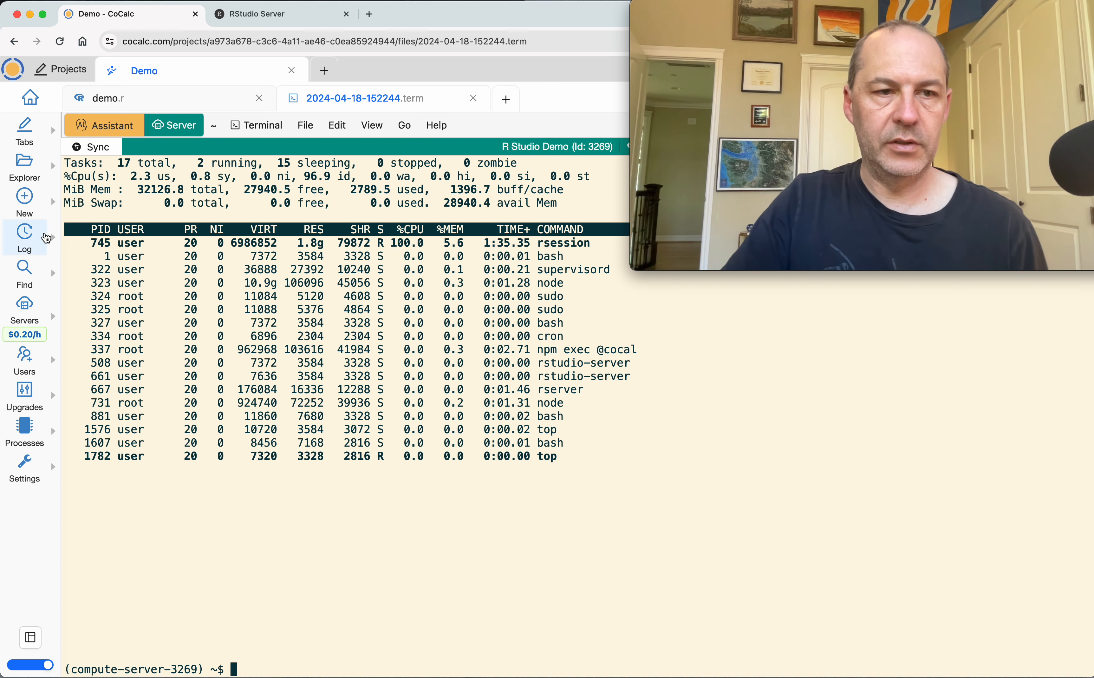
{"action": "left_click", "coordinate": [26, 316]}
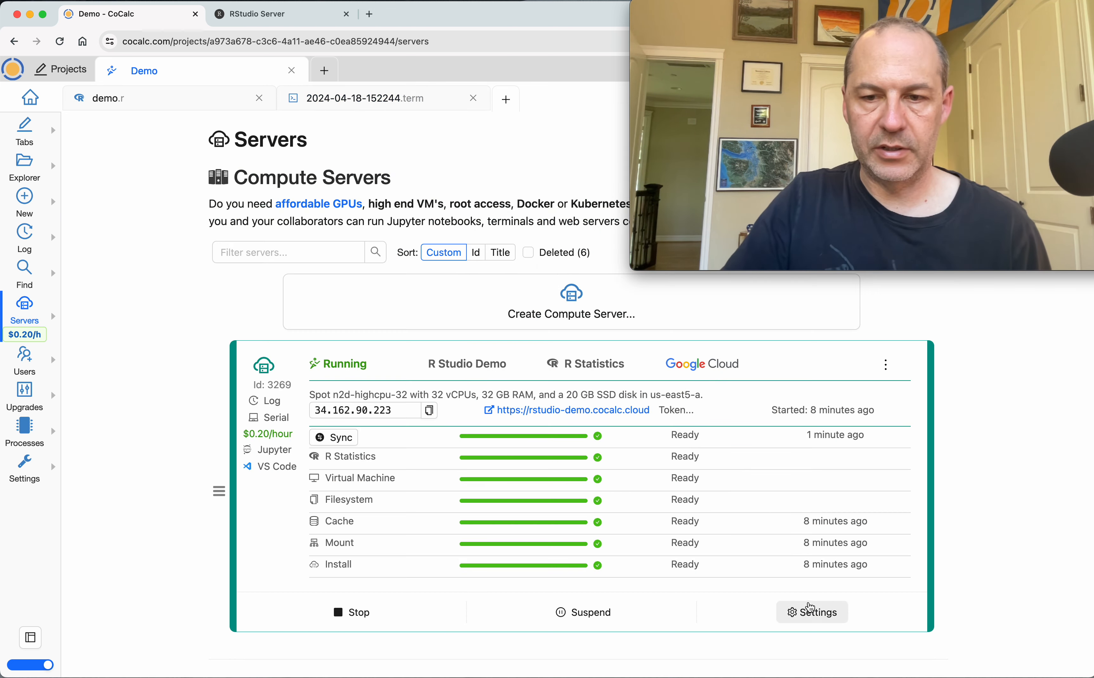
{"action": "left_click", "coordinate": [814, 613]}
{"action": "left_click", "coordinate": [421, 151]}
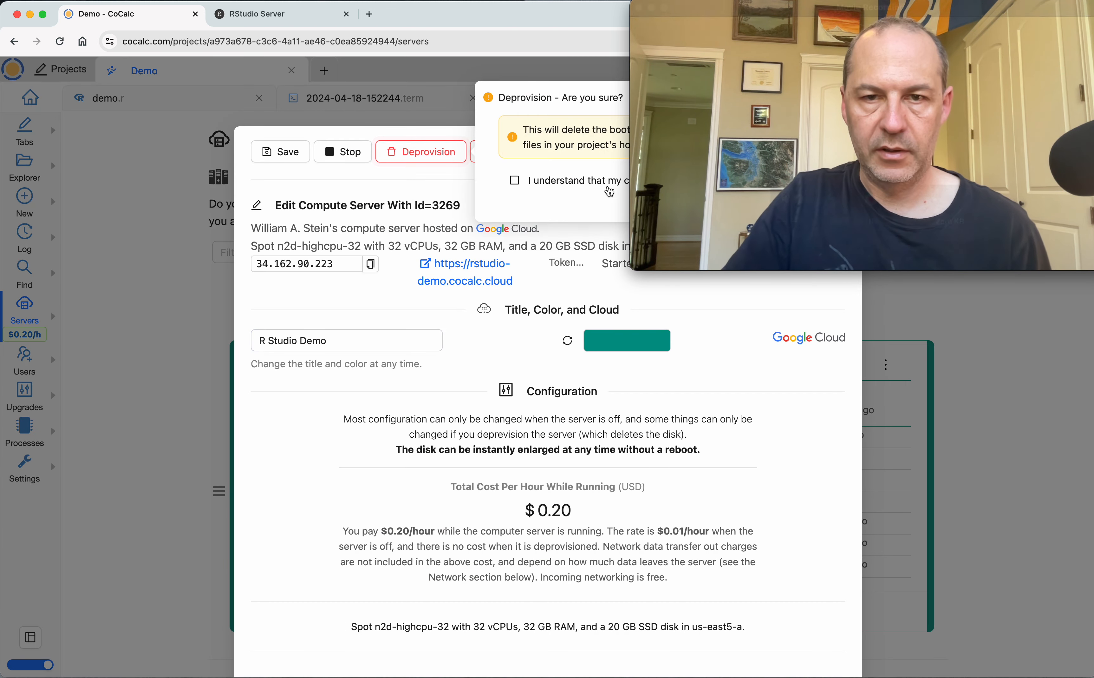
{"action": "left_click", "coordinate": [607, 178]}
{"action": "left_click_drag", "start_coordinate": [668, 42], "coordinate": [661, 423]}
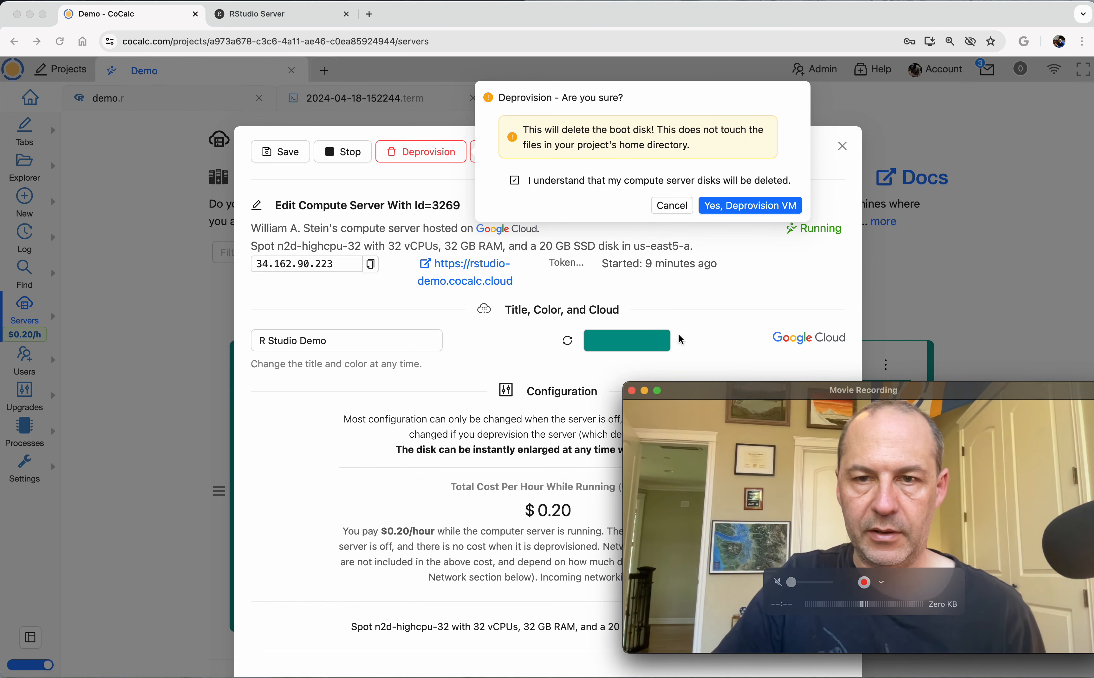
{"action": "left_click", "coordinate": [728, 213]}
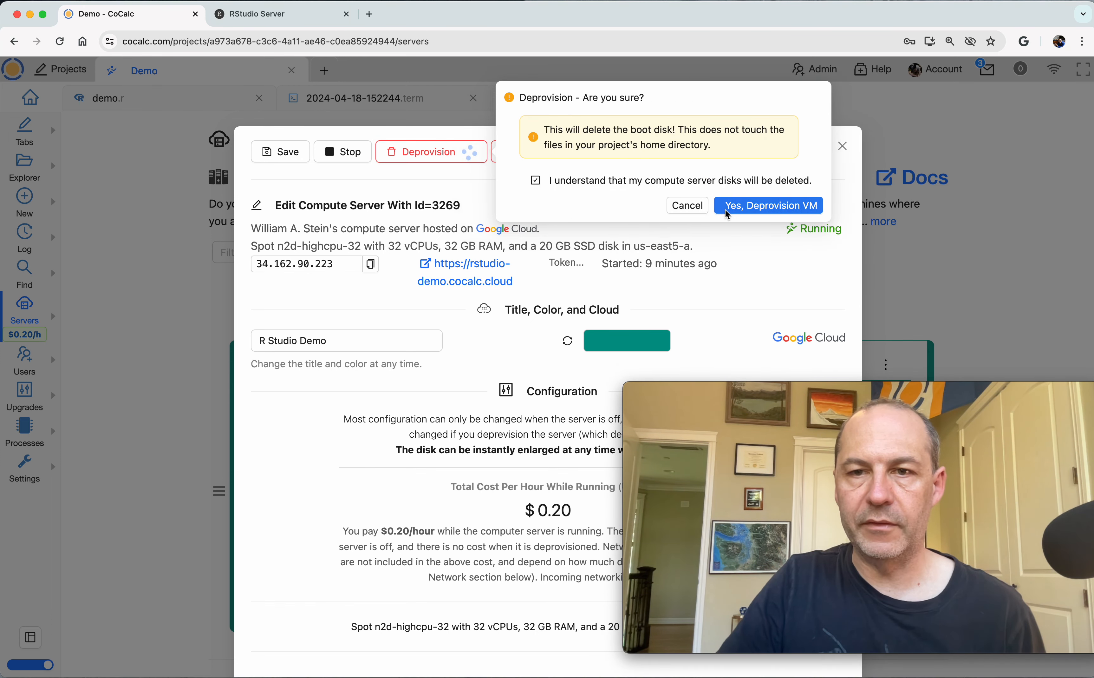